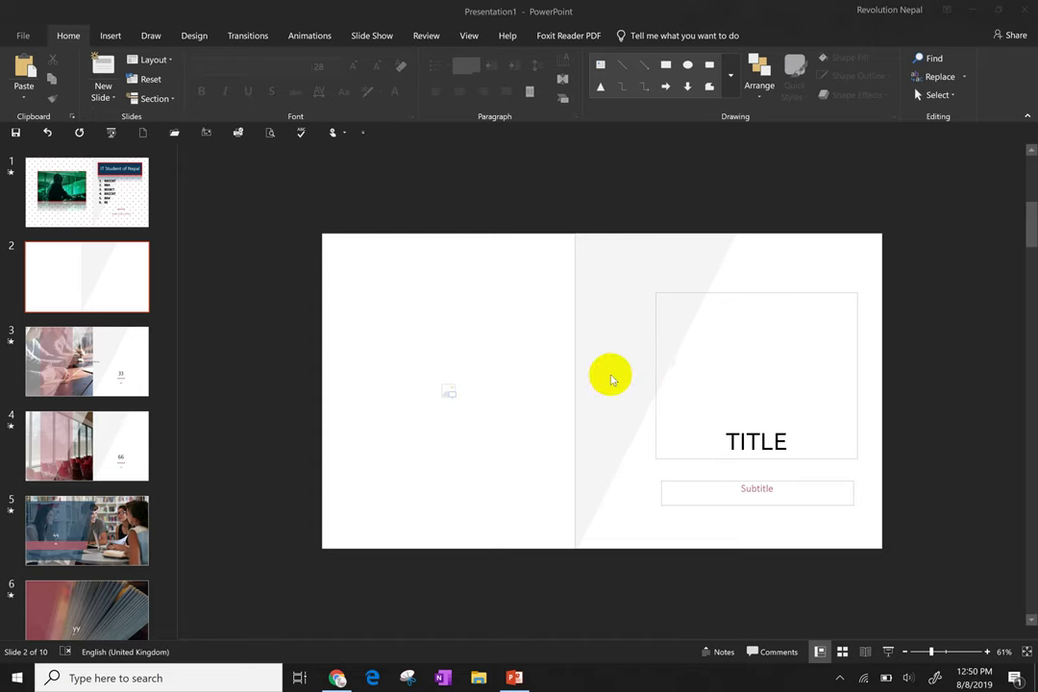
# Apply the Blank layout to slide 2, clearing its picture, title and subtitle placeholders
pyautogui.click(531, 368)
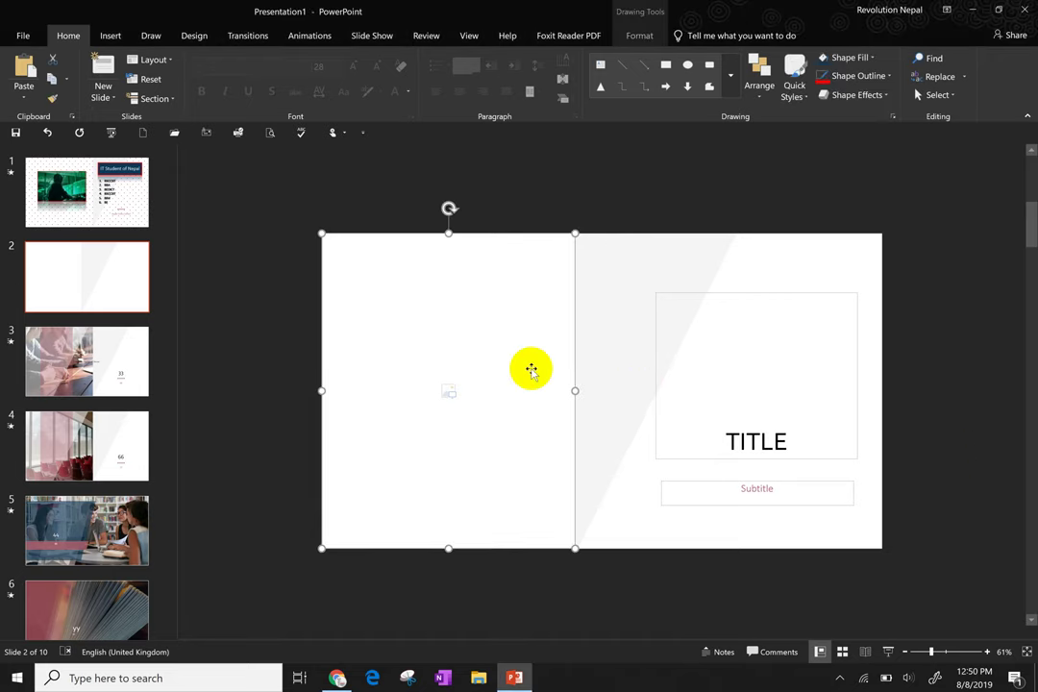
pyautogui.click(635, 355)
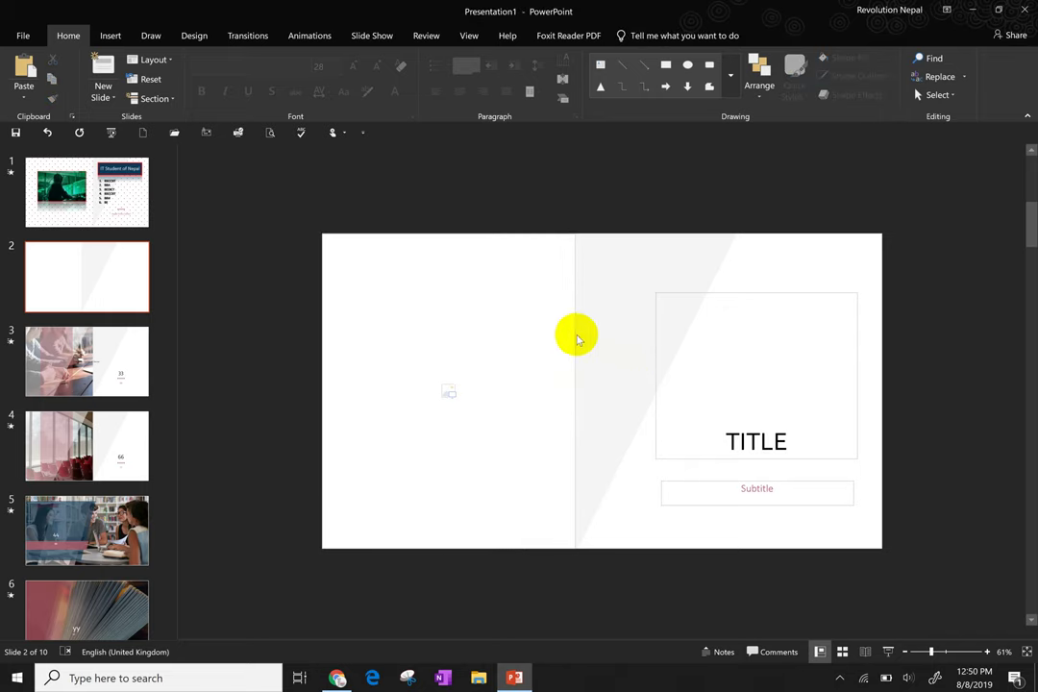
pyautogui.click(229, 169)
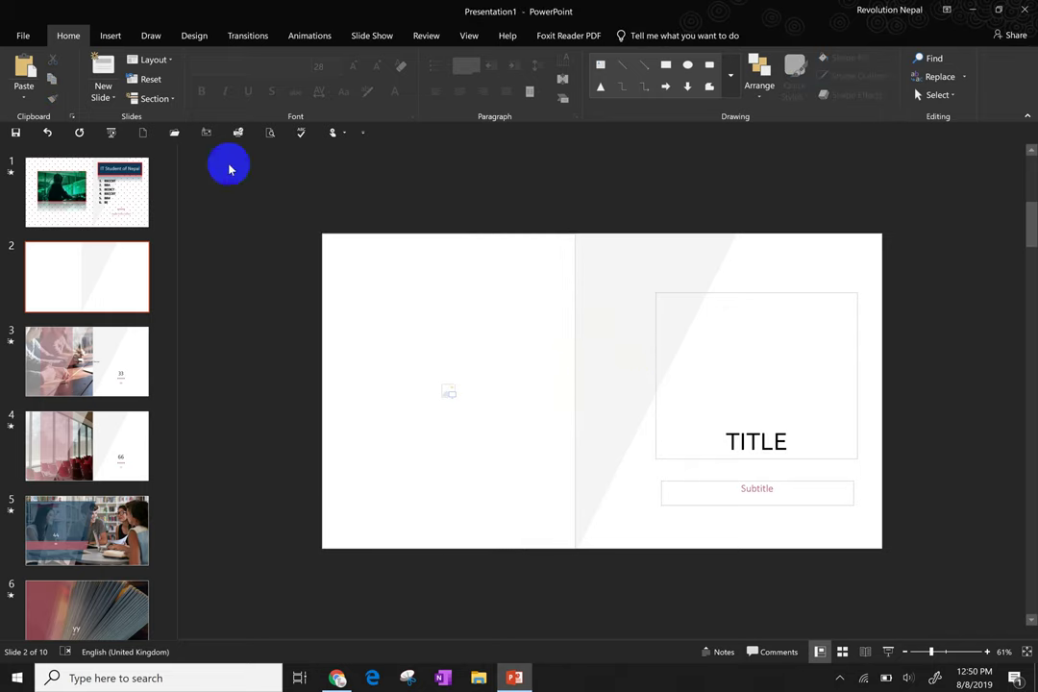
pyautogui.click(152, 60)
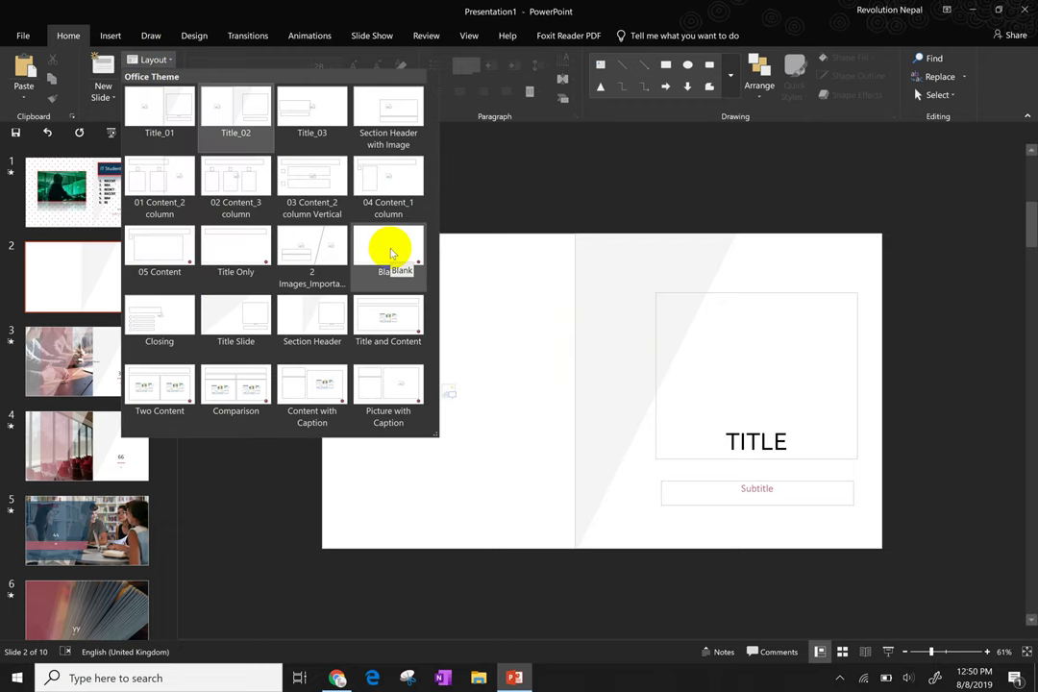
pyautogui.click(392, 253)
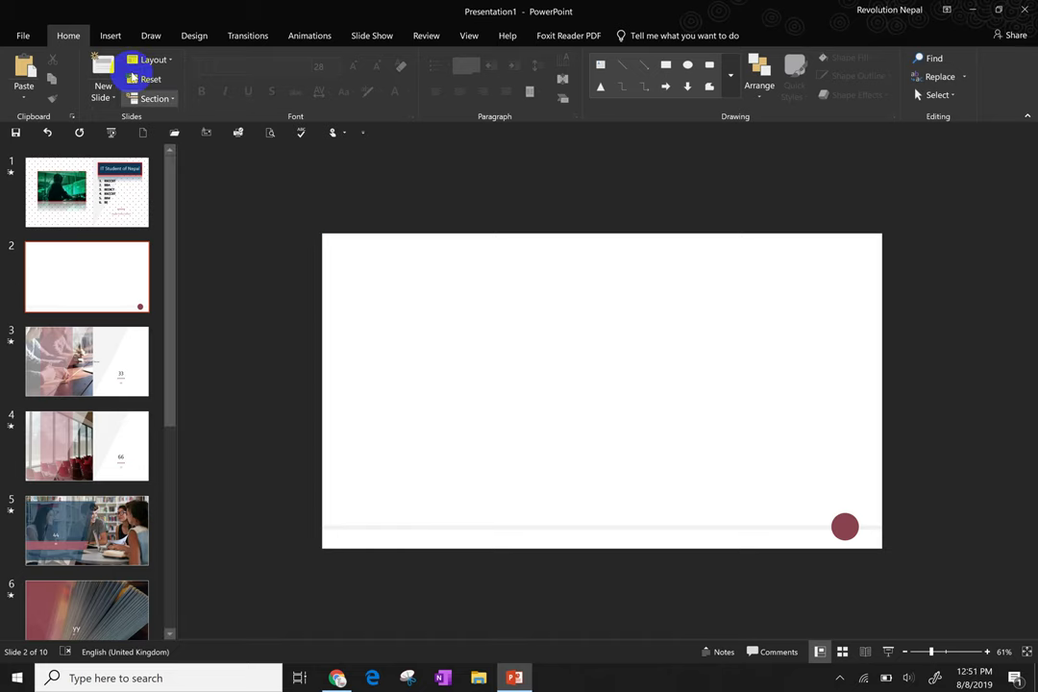
# Insert a 2-column, 8-row green banded table on slide 2 and select it
pyautogui.click(111, 34)
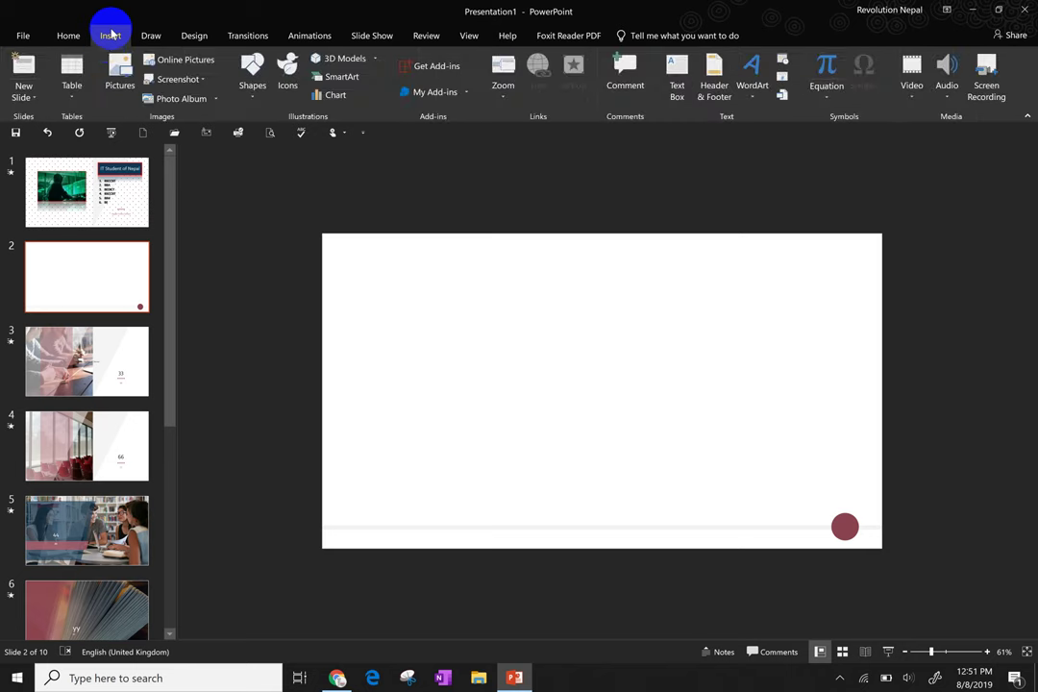
pyautogui.click(71, 94)
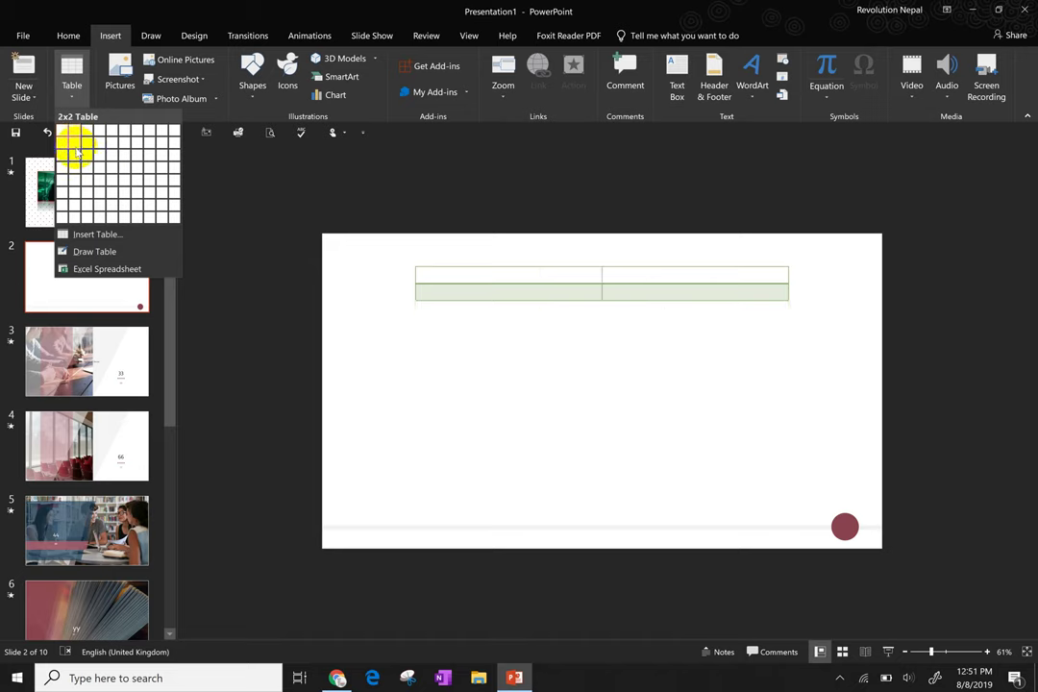
pyautogui.click(73, 214)
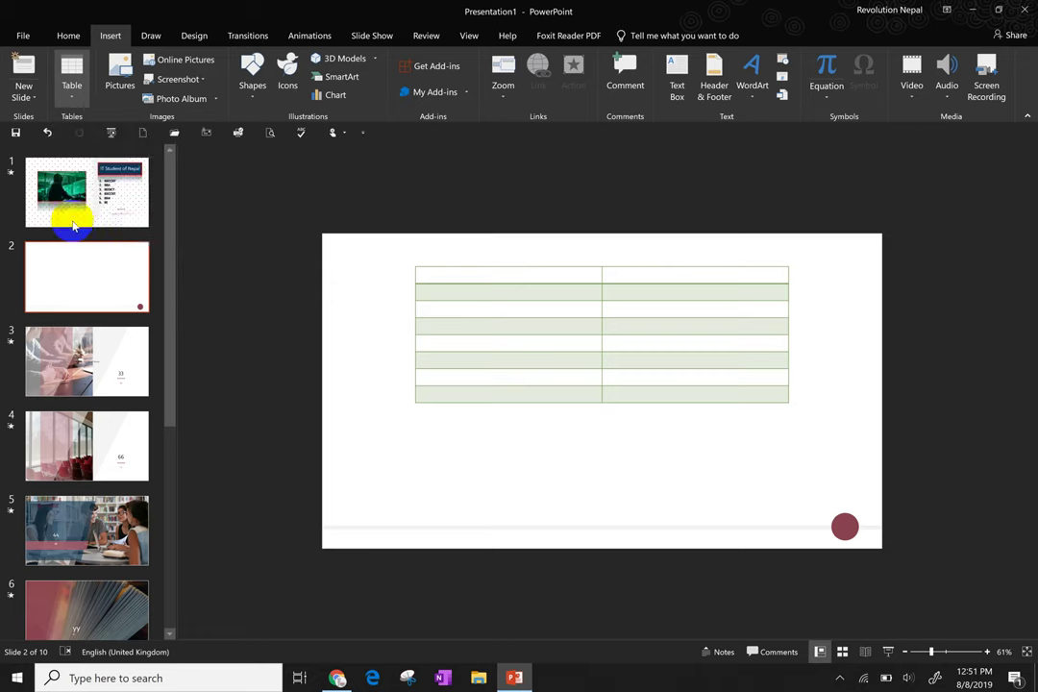
pyautogui.click(464, 274)
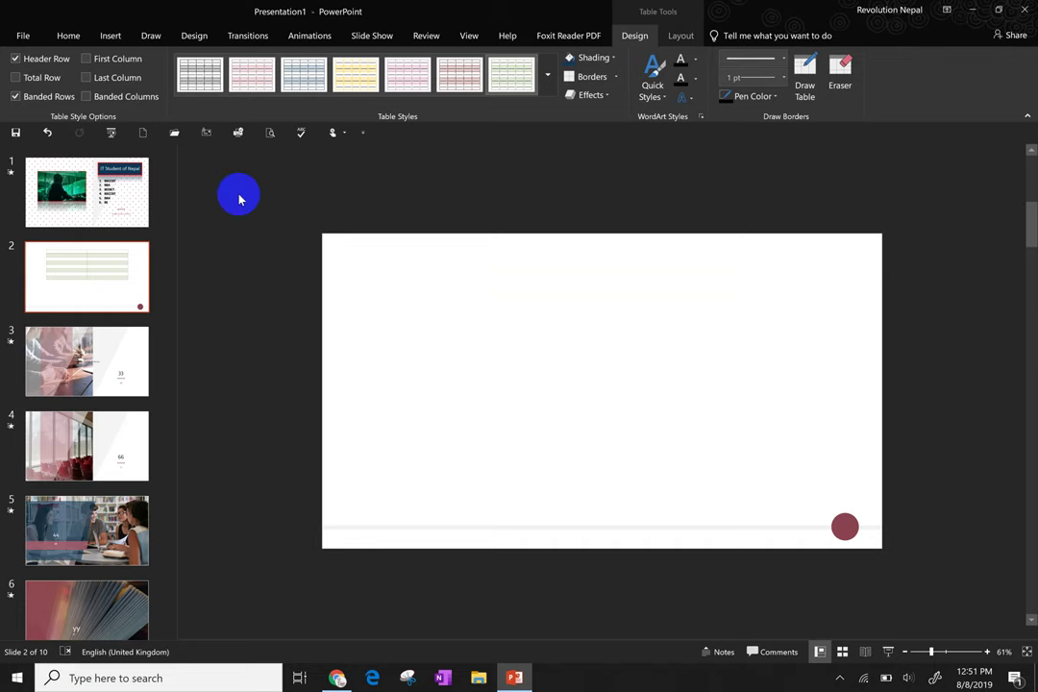
# Undo the 2x8 table and insert a 6-column, 2-row table through the Insert Table dialog
pyautogui.click(74, 35)
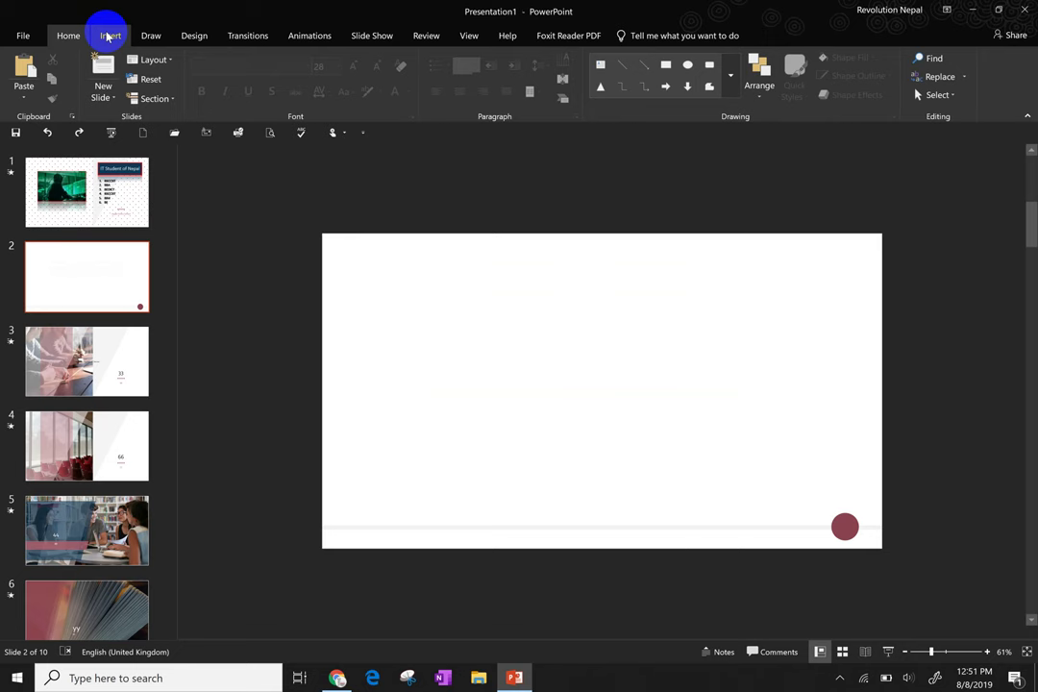
pyautogui.click(109, 36)
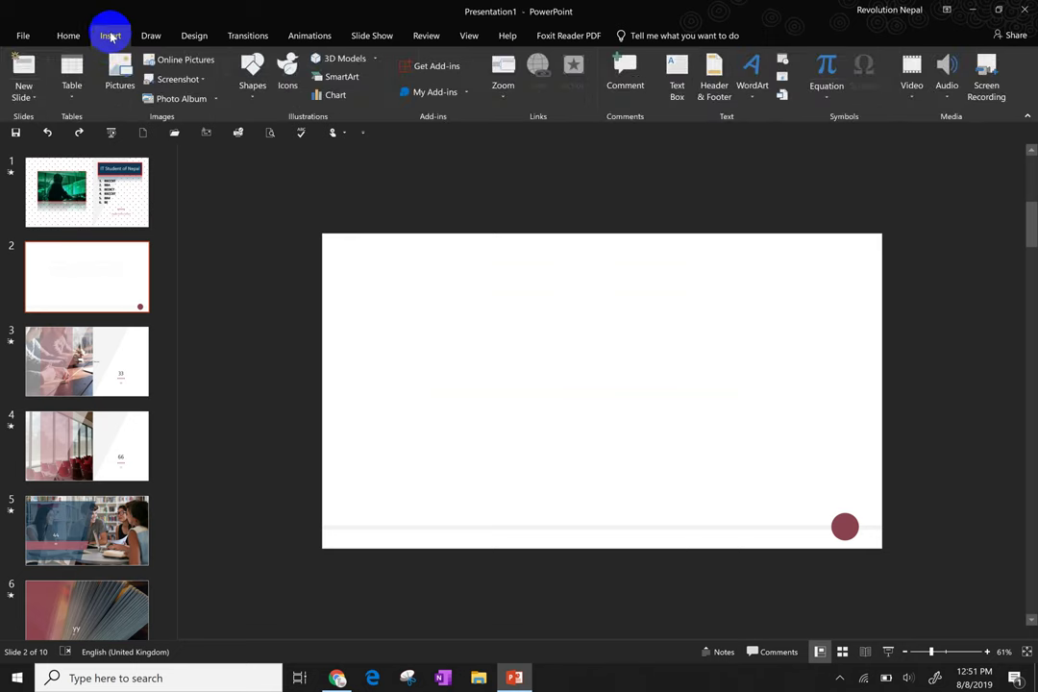
pyautogui.click(77, 101)
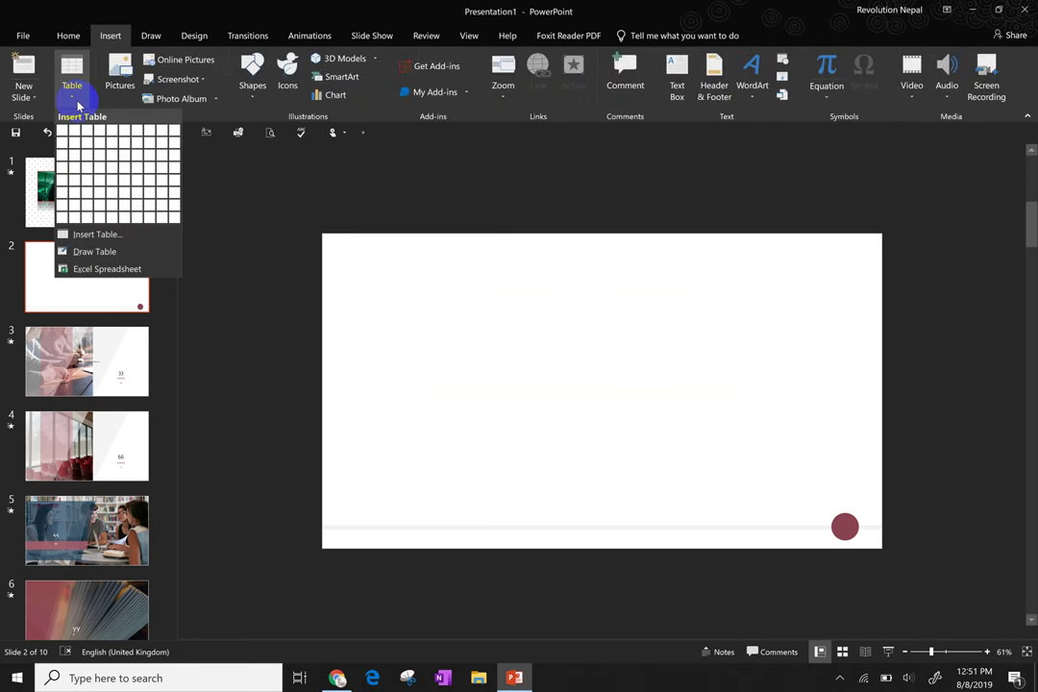
pyautogui.click(96, 234)
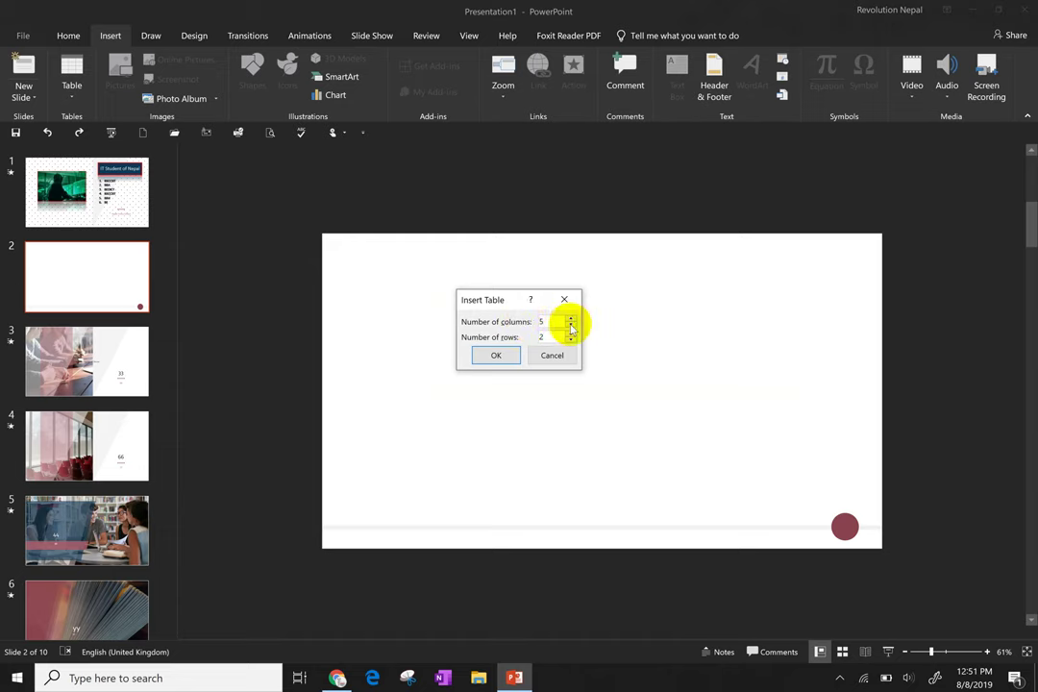
pyautogui.click(571, 327)
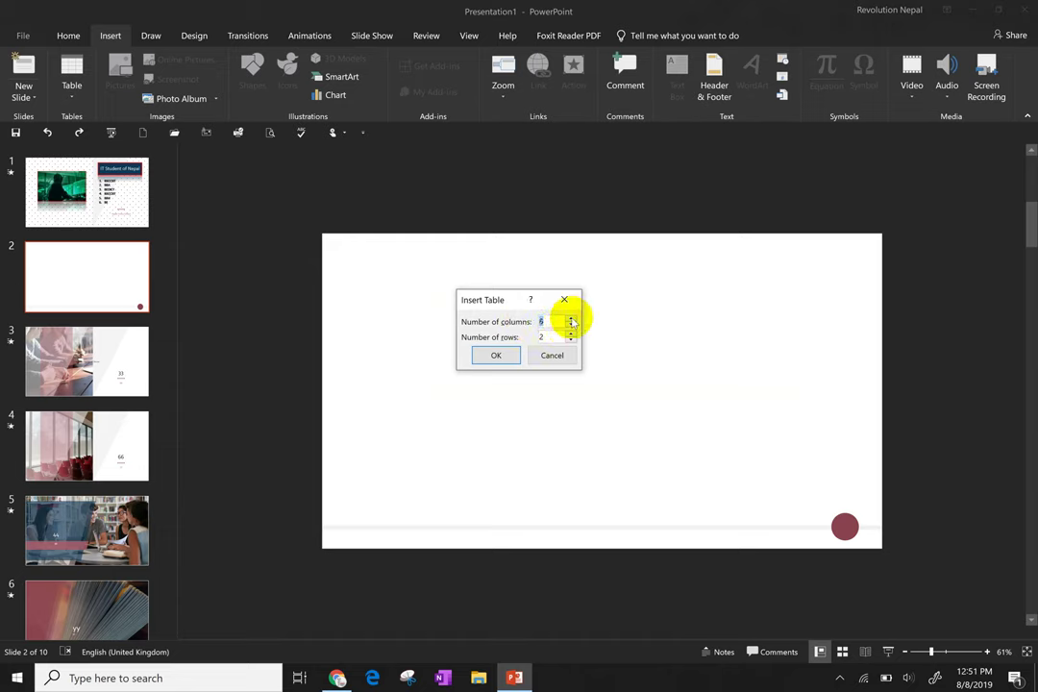
pyautogui.click(497, 356)
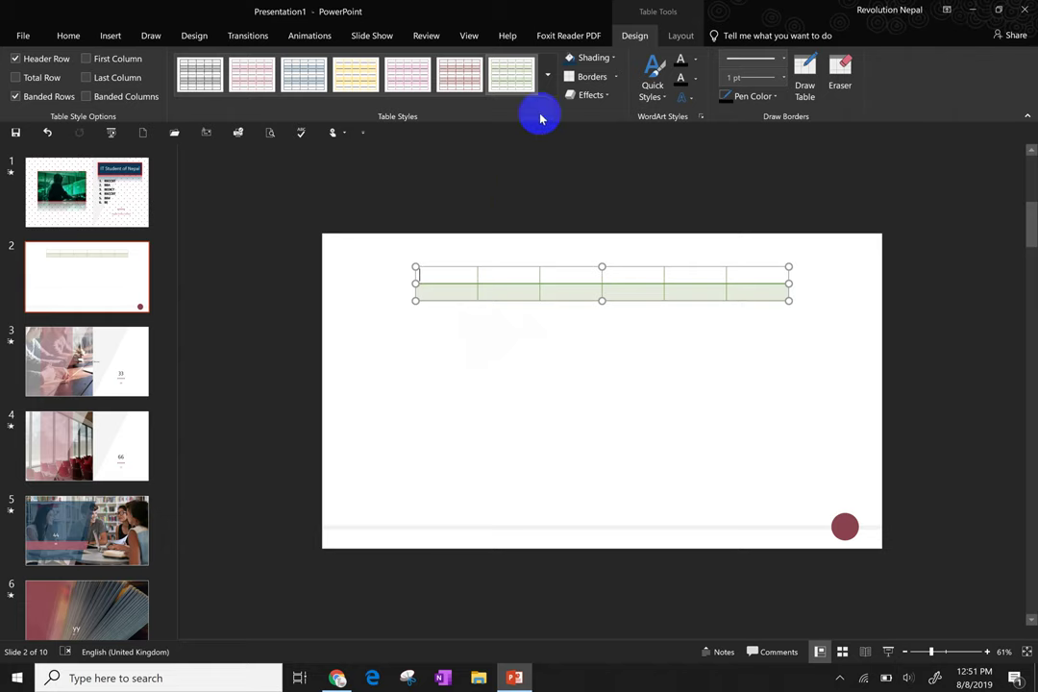
# Apply a light grey-blue table style, shade a cell yellow, then fill the whole table solid green
pyautogui.click(548, 75)
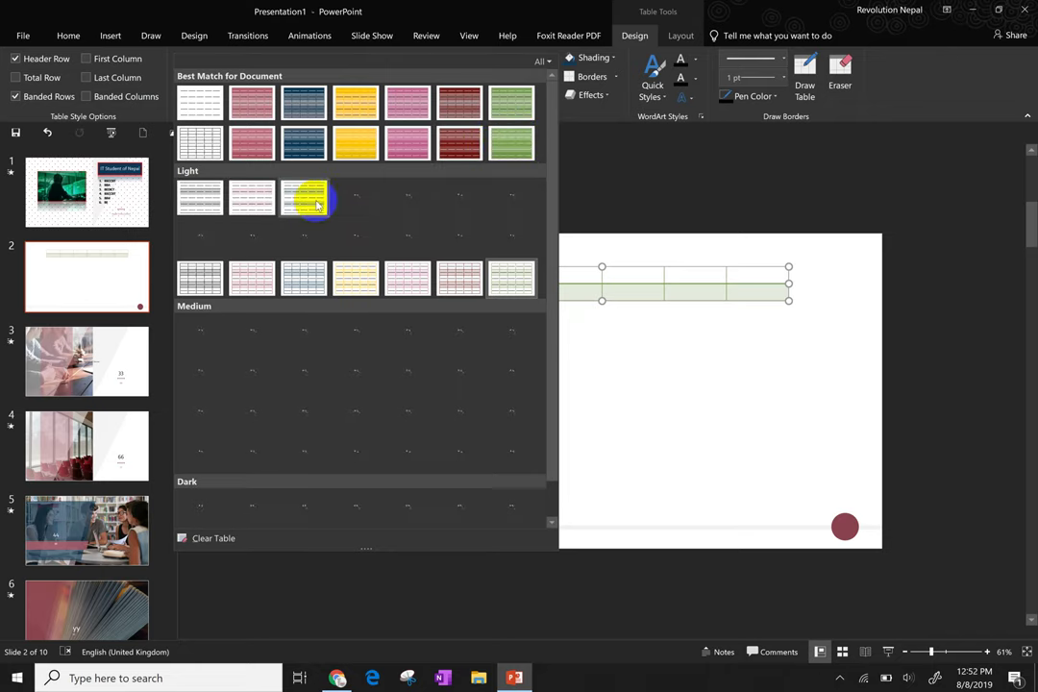
pyautogui.click(318, 205)
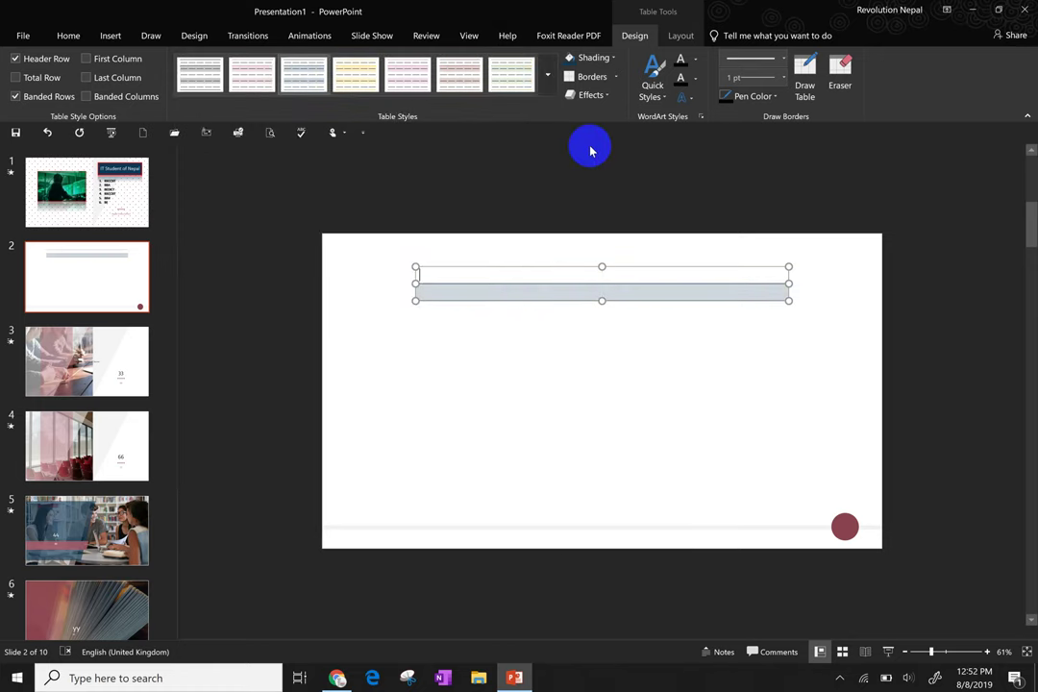
pyautogui.click(594, 57)
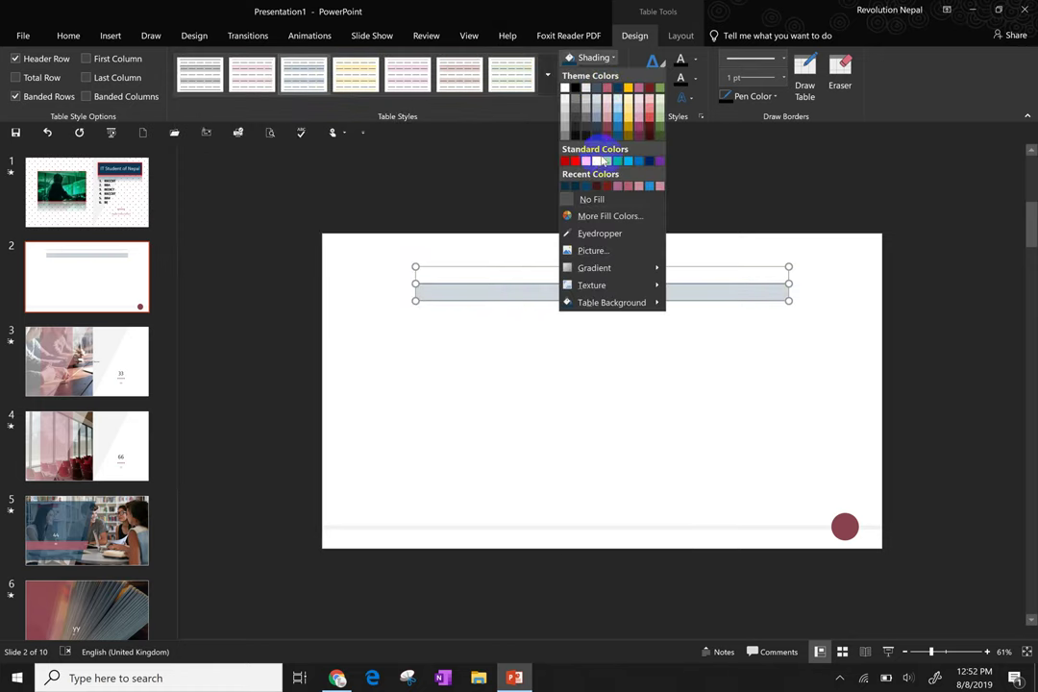
pyautogui.click(598, 164)
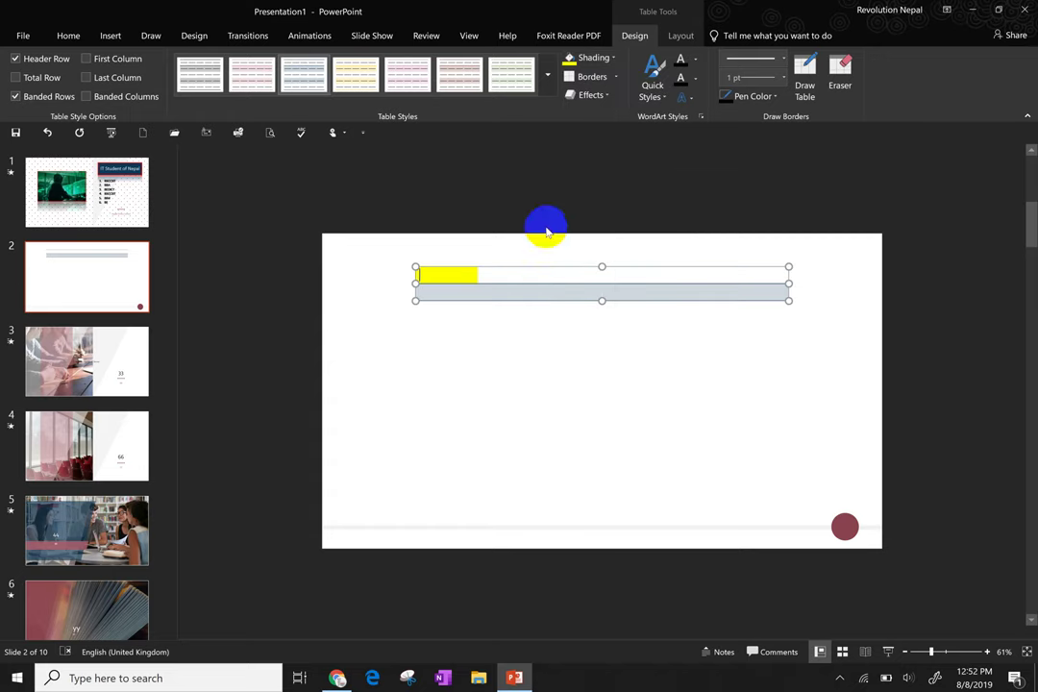
pyautogui.click(545, 279)
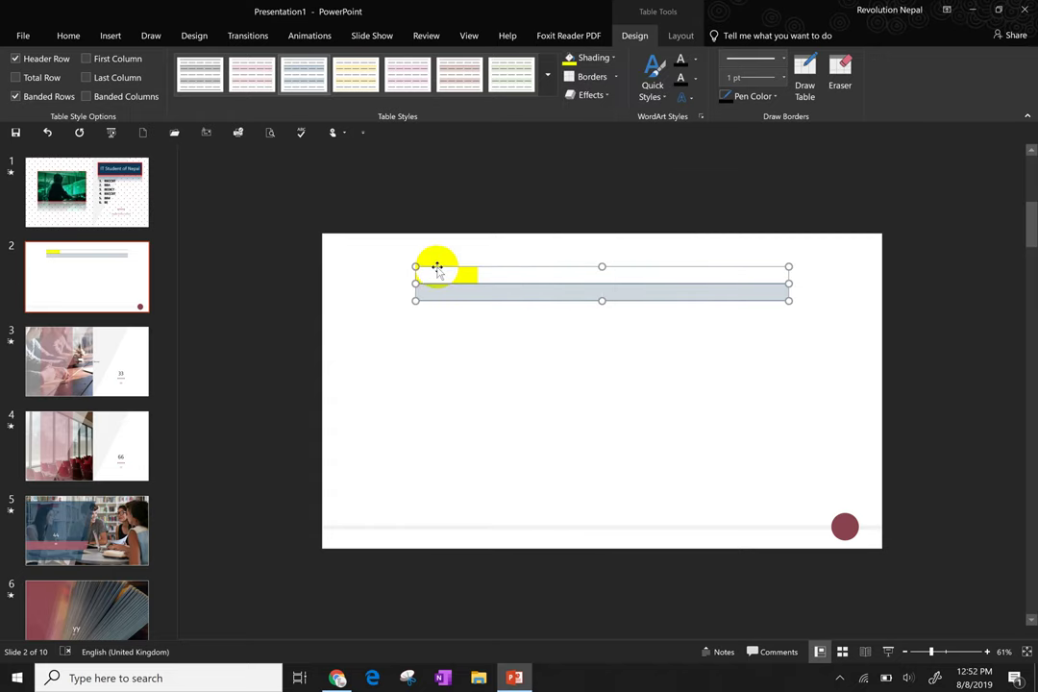
pyautogui.click(594, 58)
pyautogui.click(619, 161)
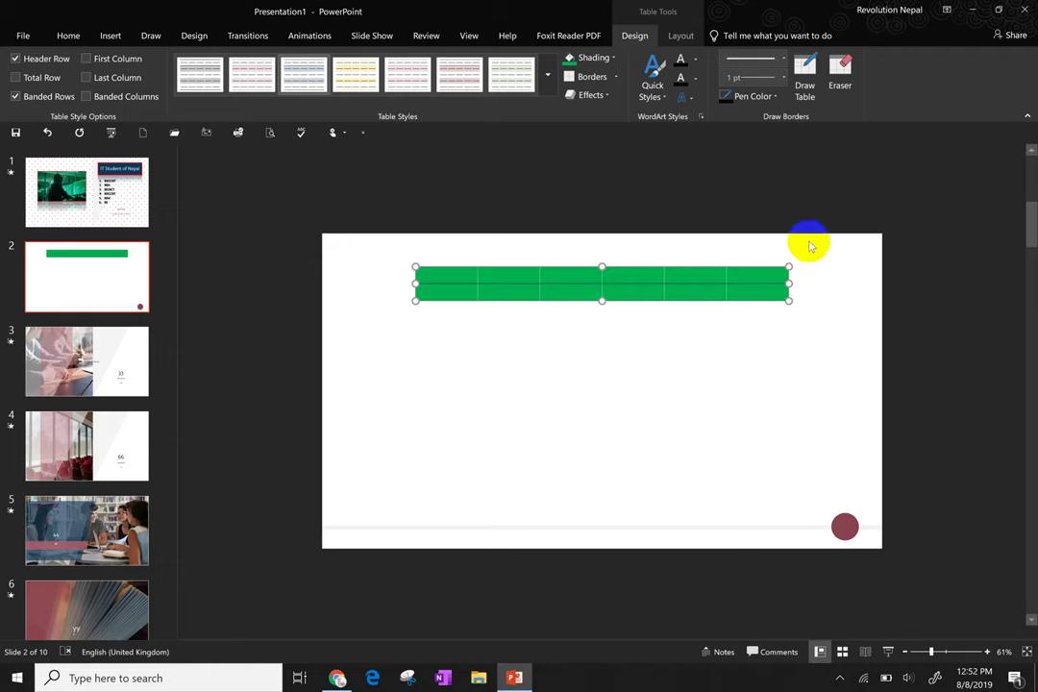
# Erase the vertical dividers between the green table's columns
pyautogui.click(841, 75)
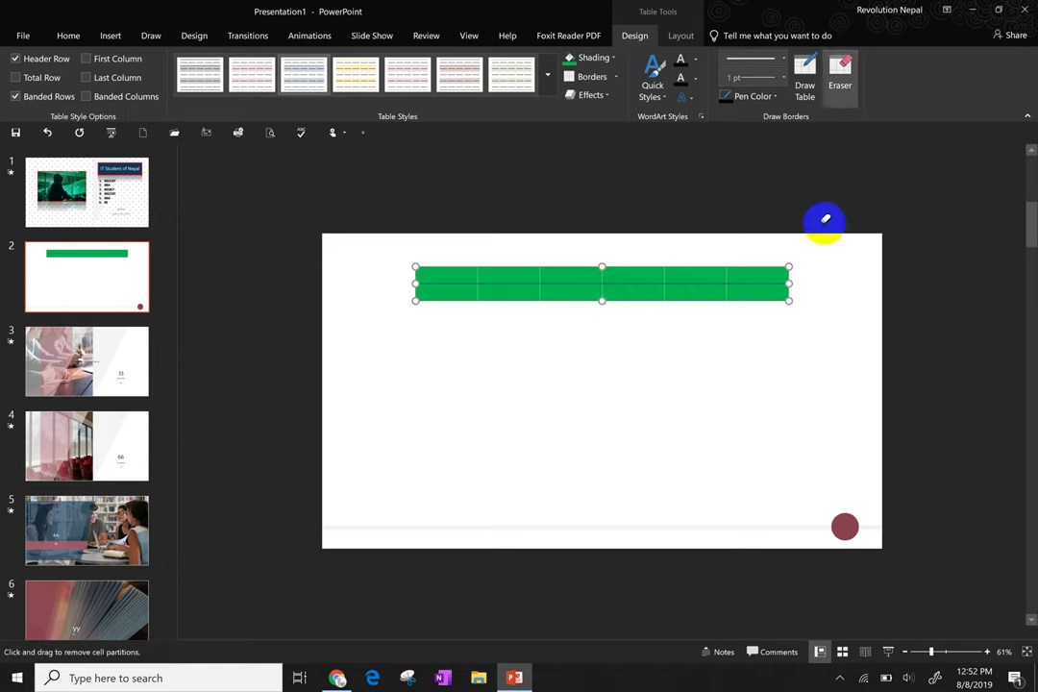
pyautogui.moveTo(825, 219); pyautogui.dragTo(770, 300)
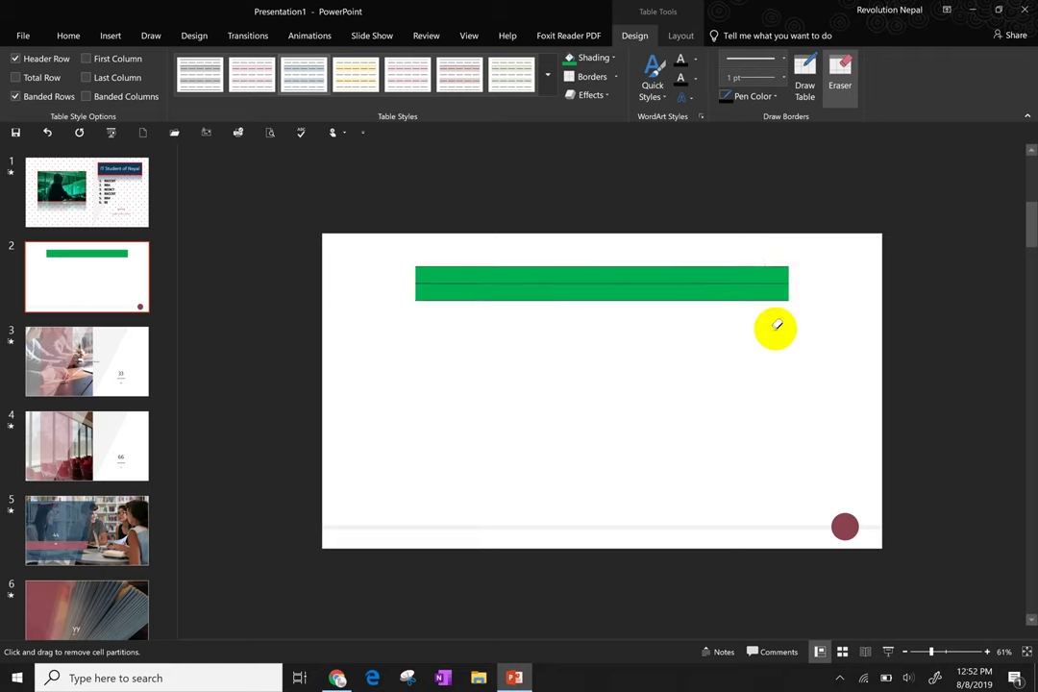
pyautogui.click(813, 240)
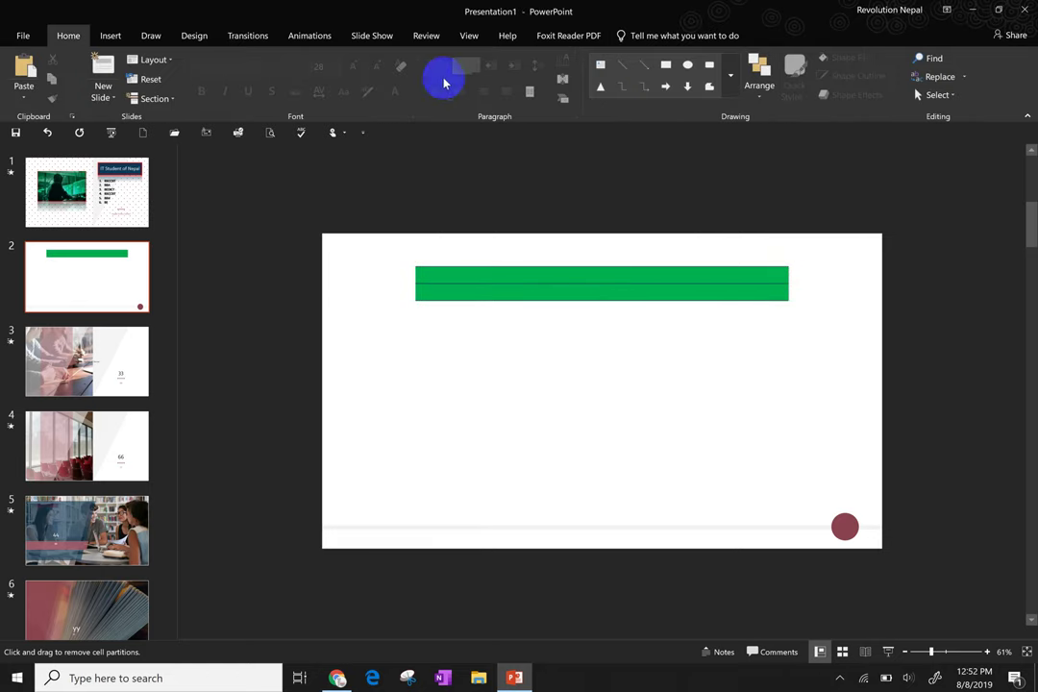
# Delete the green table so slide 2 is blank again
pyautogui.click(113, 37)
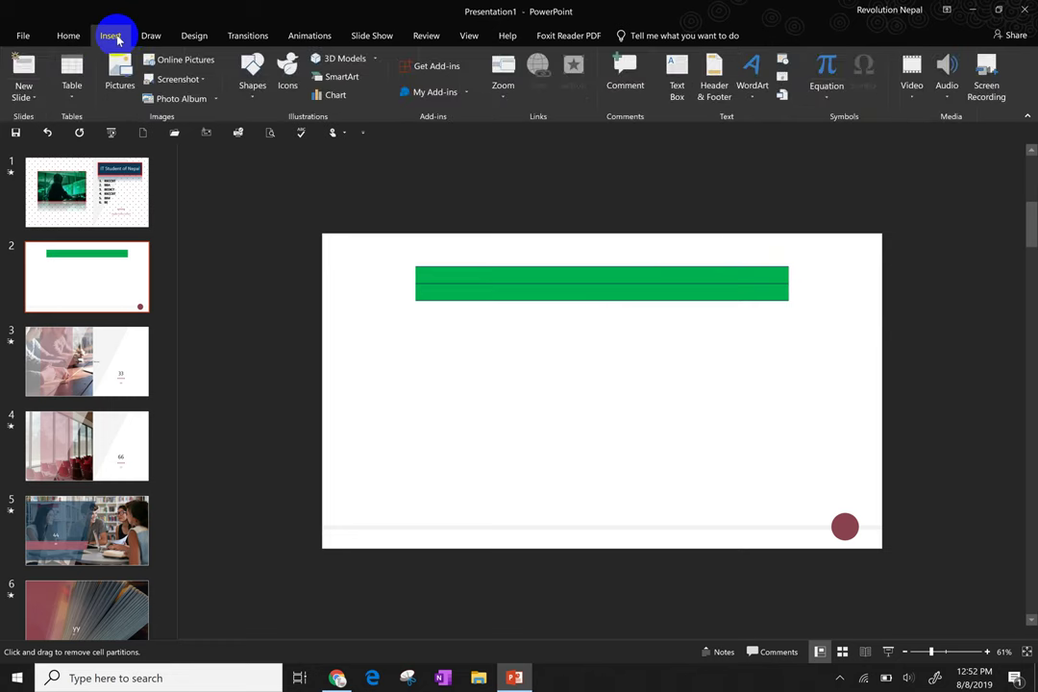
pyautogui.click(402, 268)
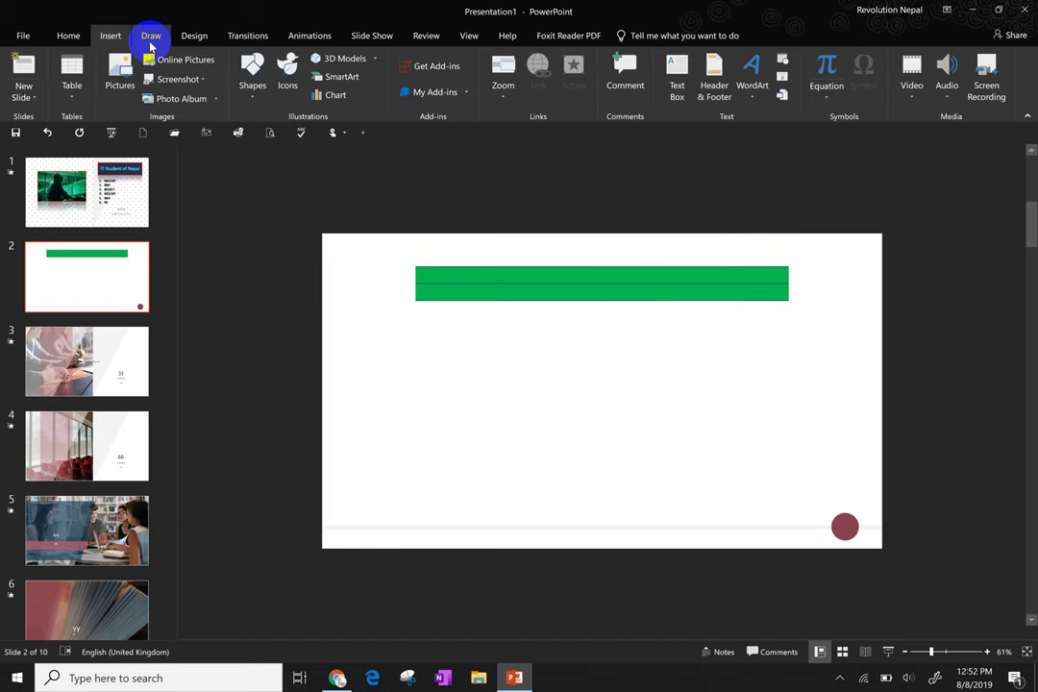
pyautogui.click(151, 40)
pyautogui.click(104, 38)
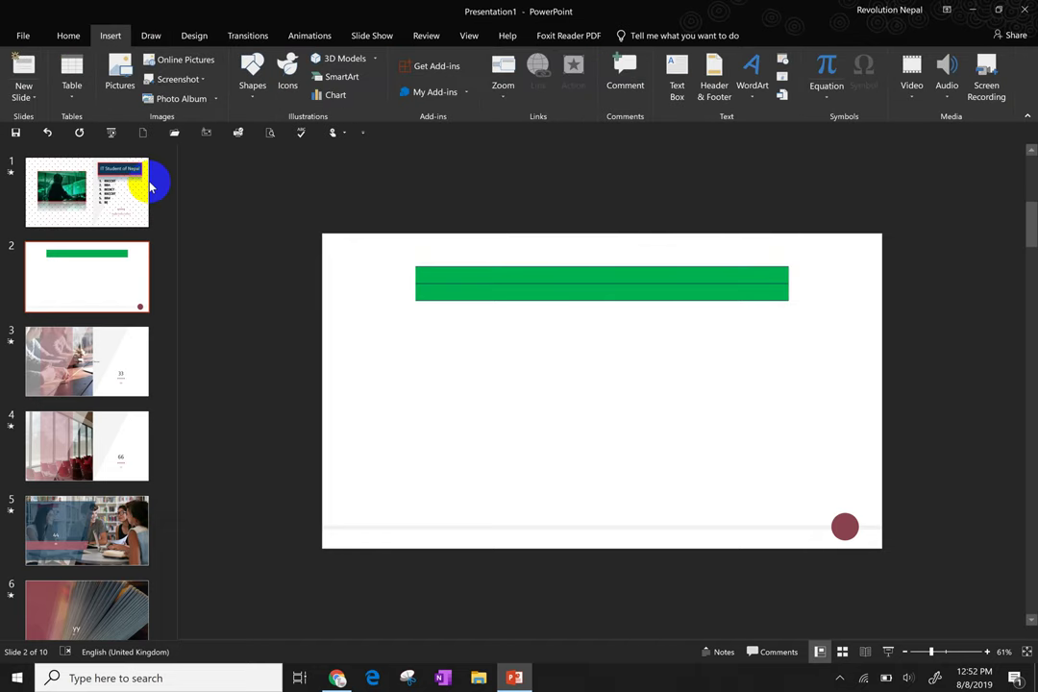
pyautogui.click(72, 87)
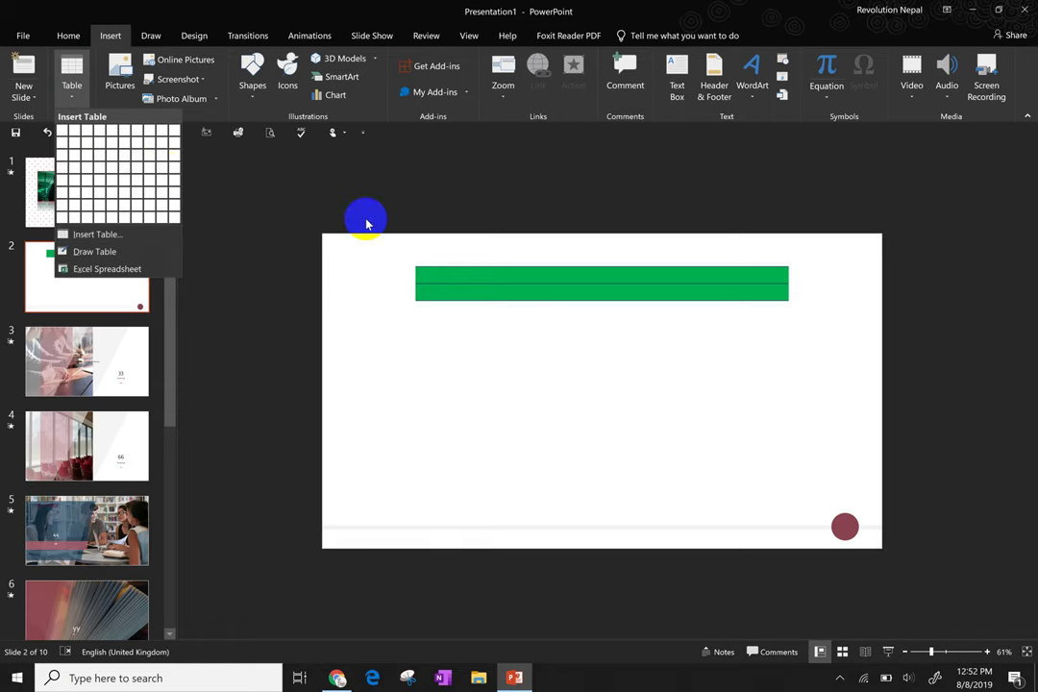
pyautogui.click(438, 296)
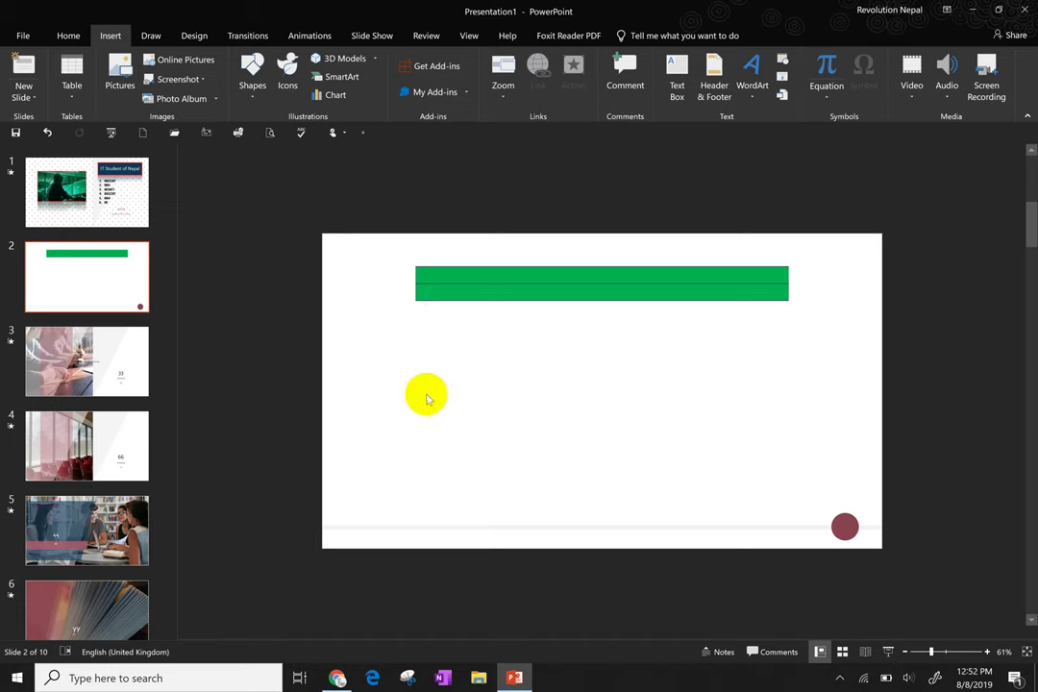
pyautogui.click(492, 290)
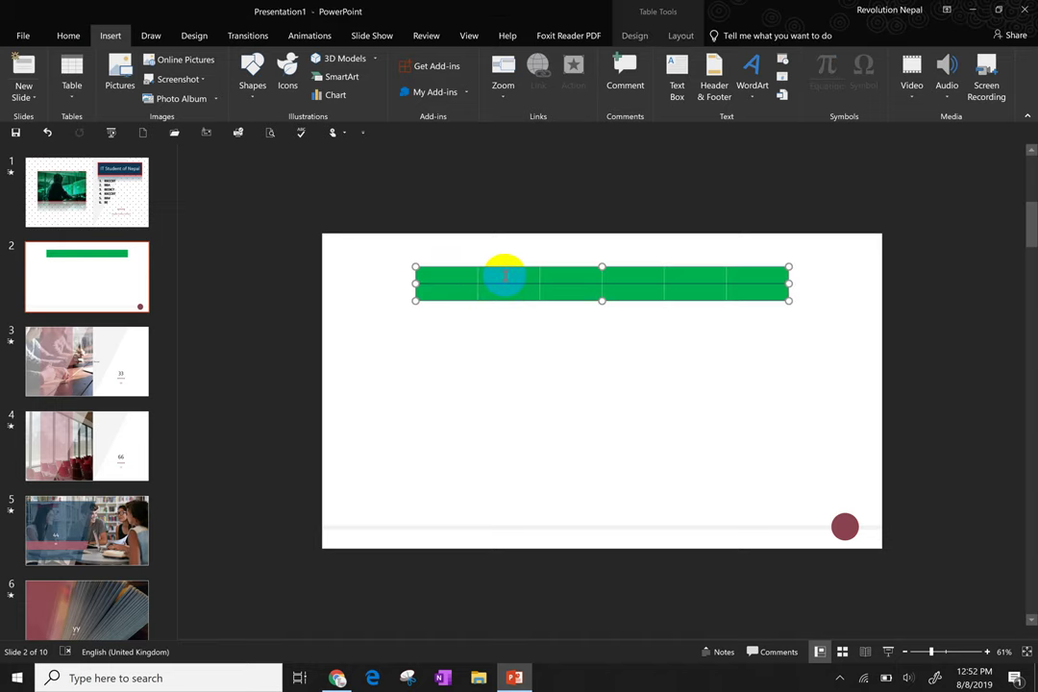
pyautogui.press('Delete')
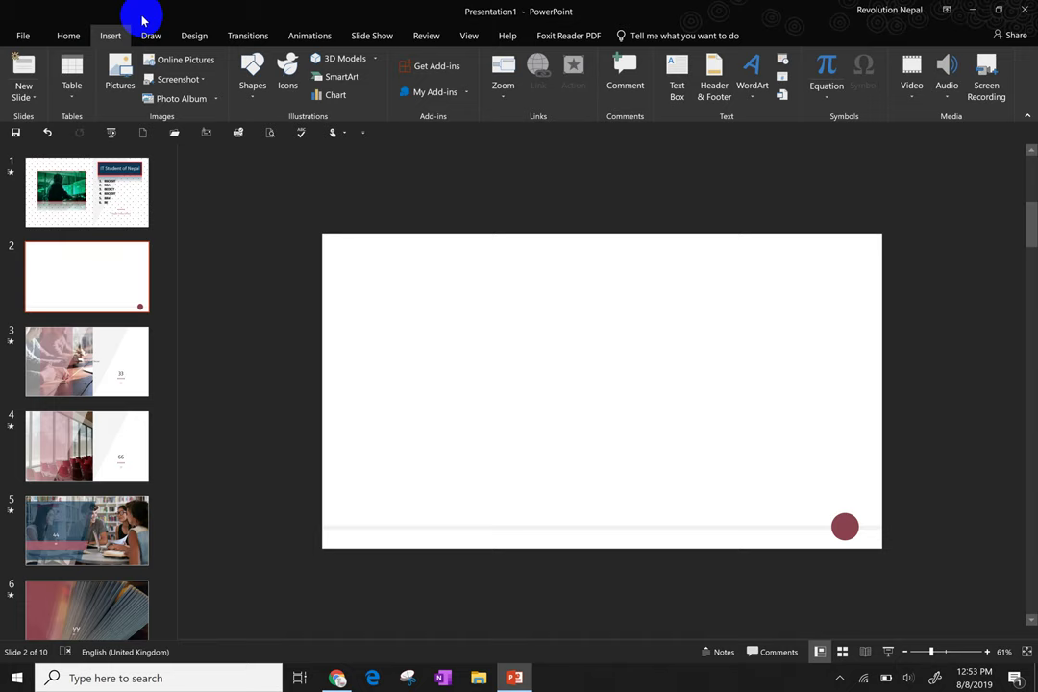
pyautogui.click(74, 123)
pyautogui.click(97, 274)
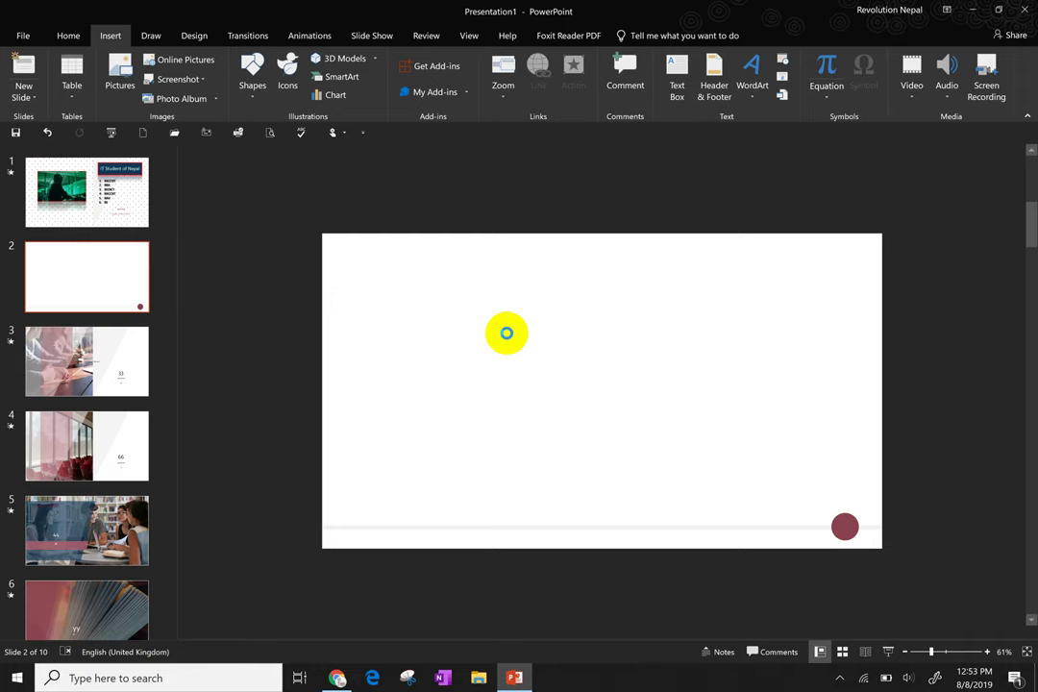
pyautogui.hotkey('ctrl', 'v')
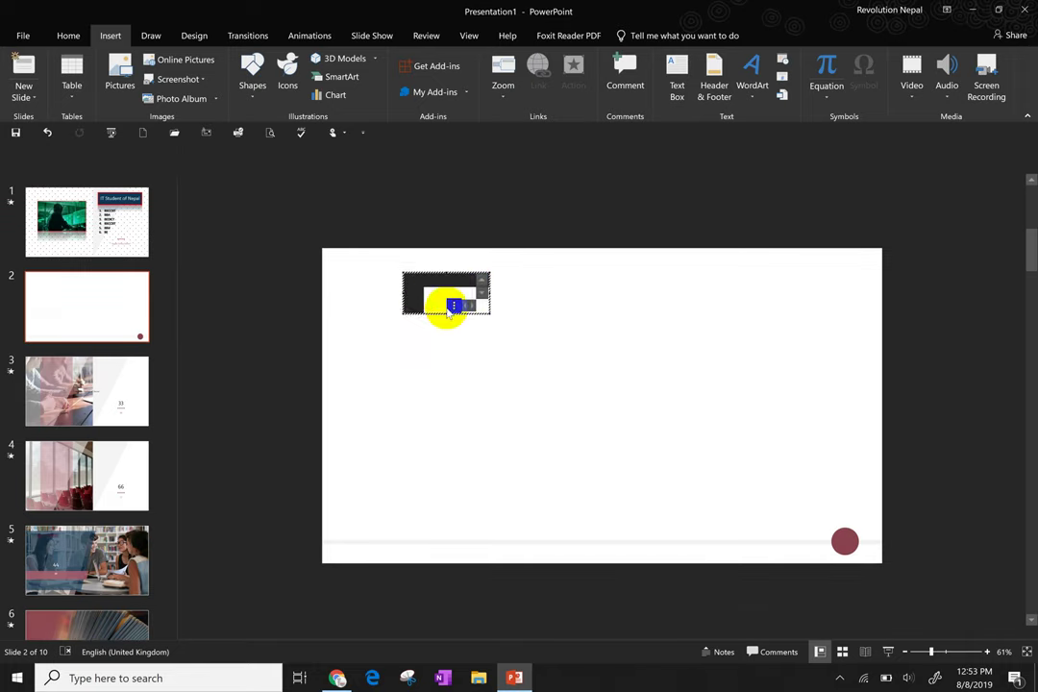
pyautogui.doubleClick(475, 307)
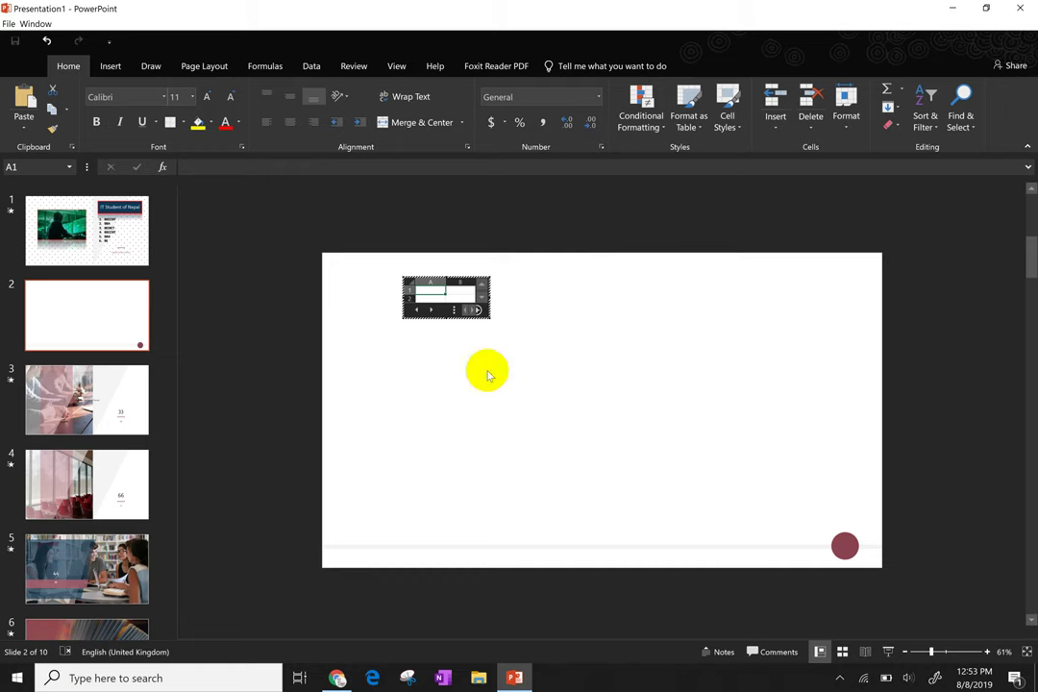
pyautogui.doubleClick(434, 288)
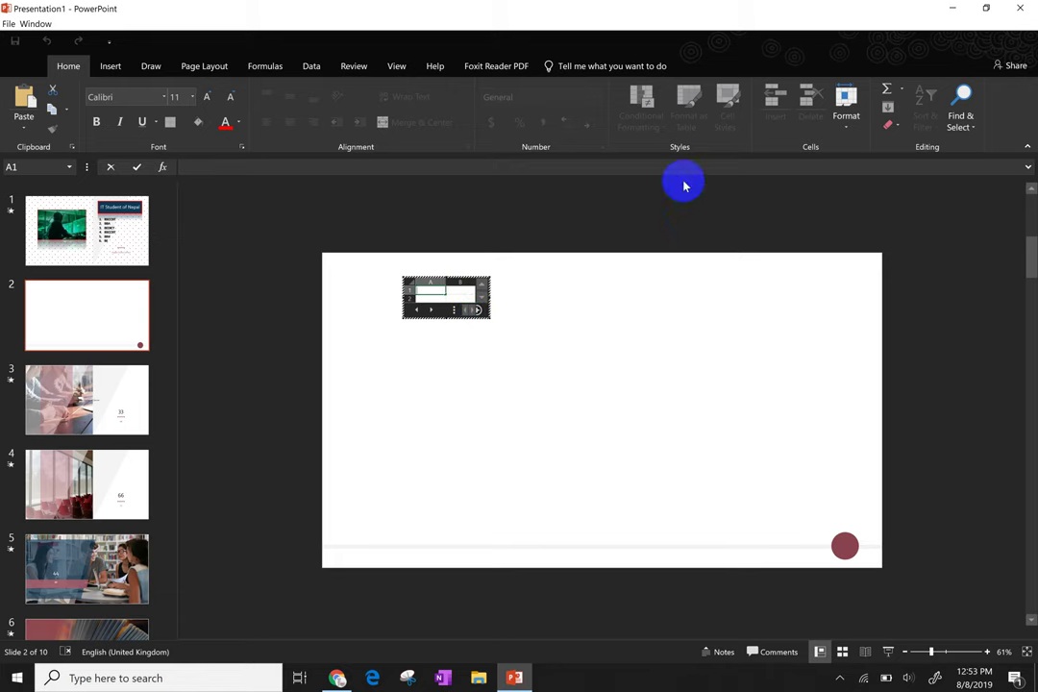
pyautogui.click(846, 114)
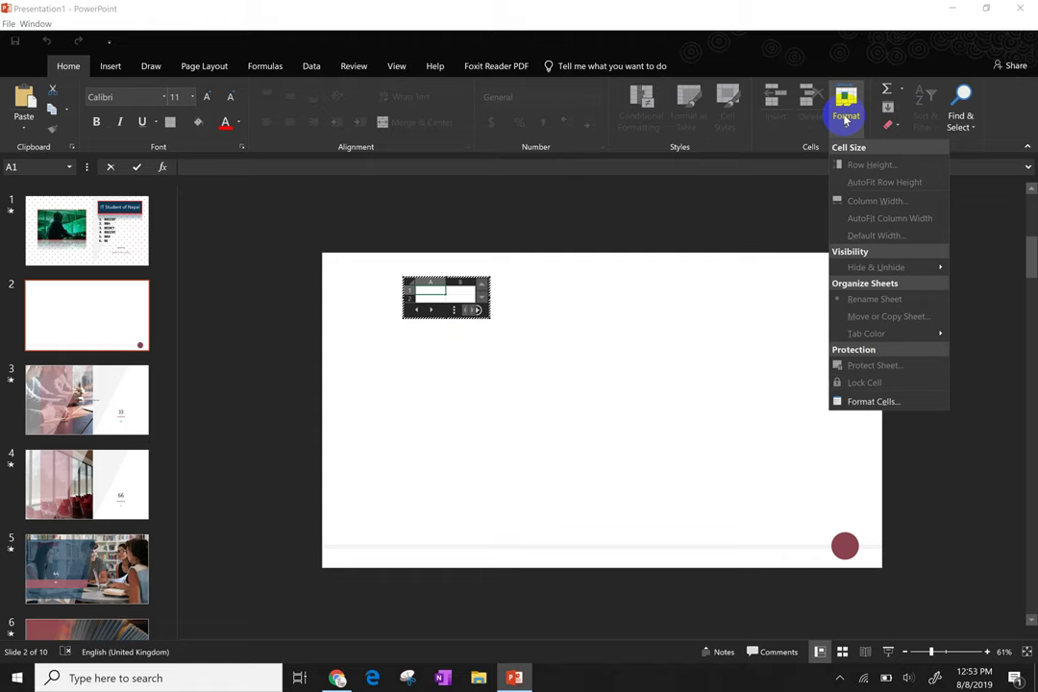
pyautogui.click(445, 290)
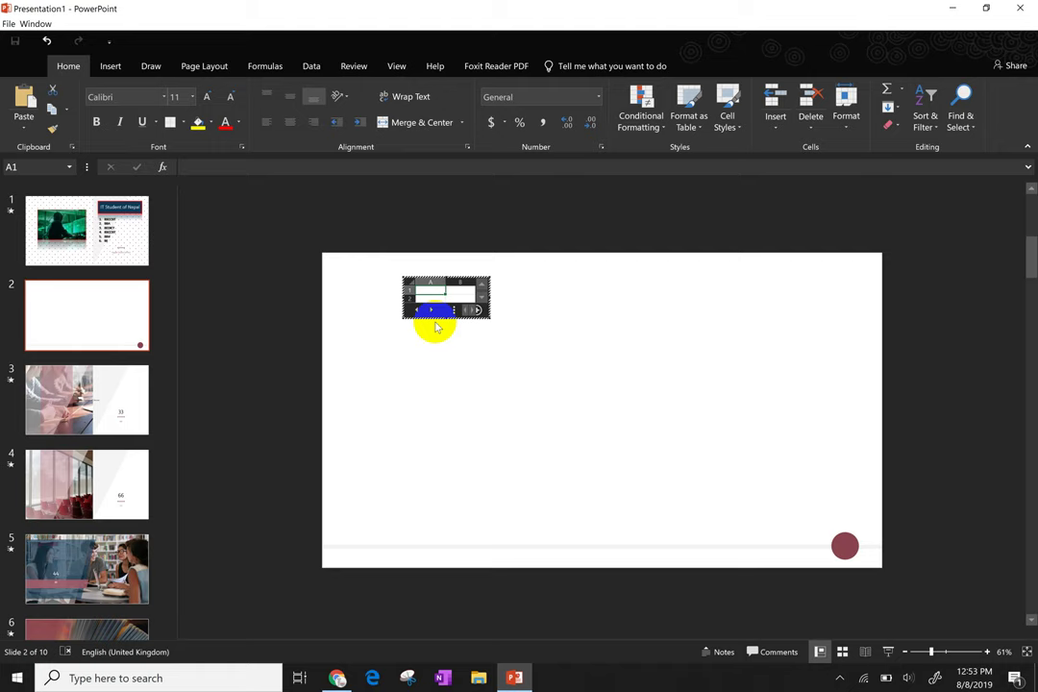
pyautogui.click(990, 8)
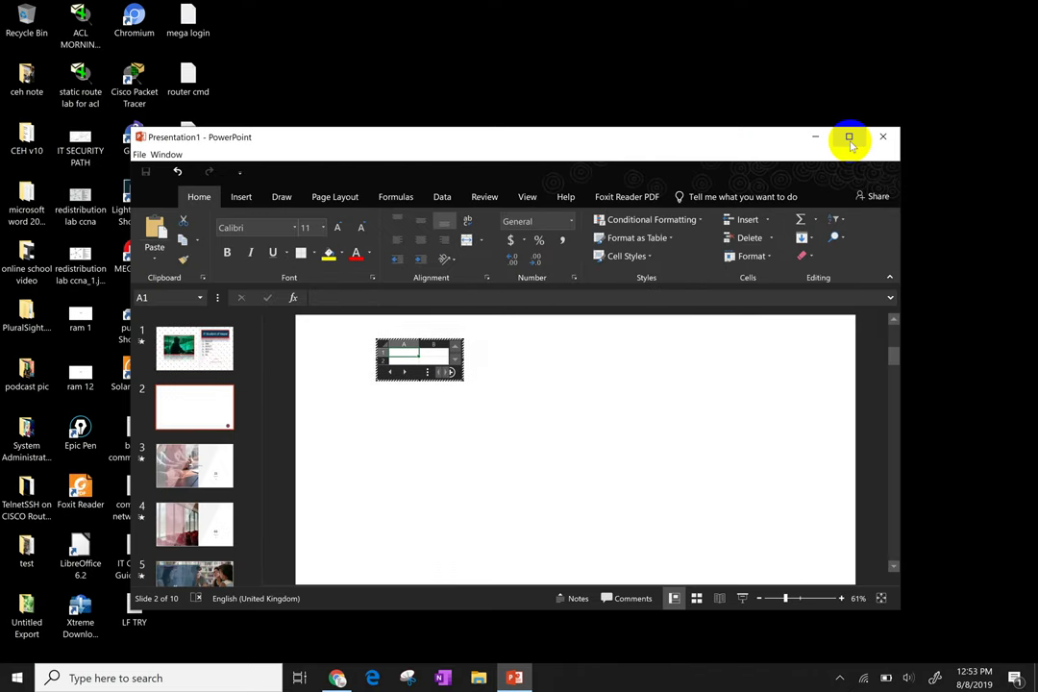
pyautogui.click(850, 140)
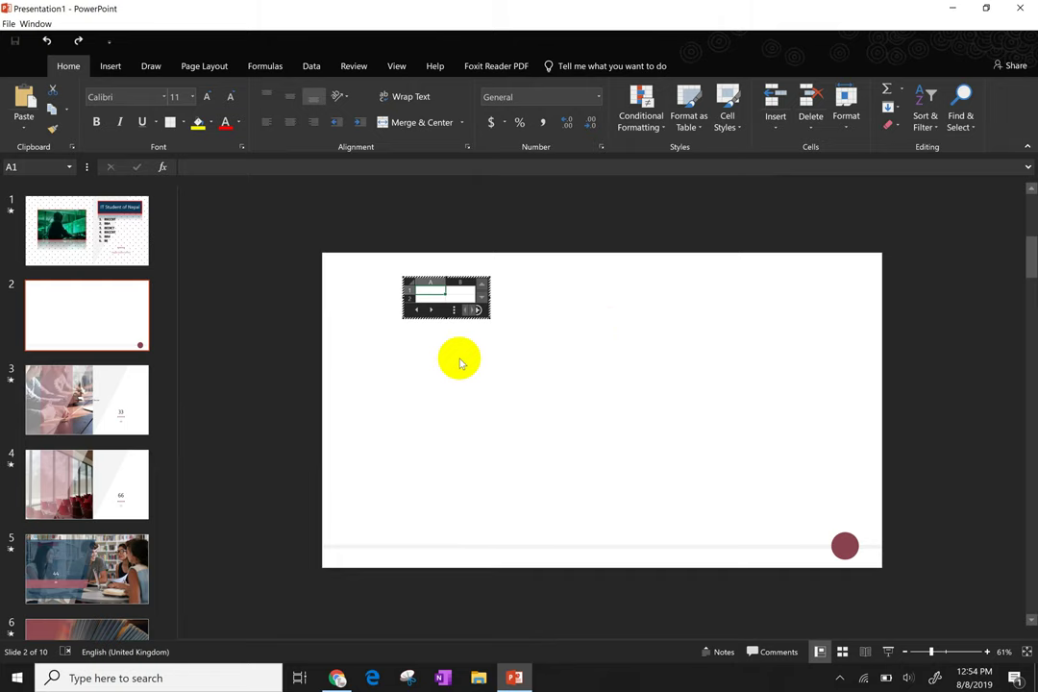
pyautogui.hotkey('ctrl', 'shift', 'F1')
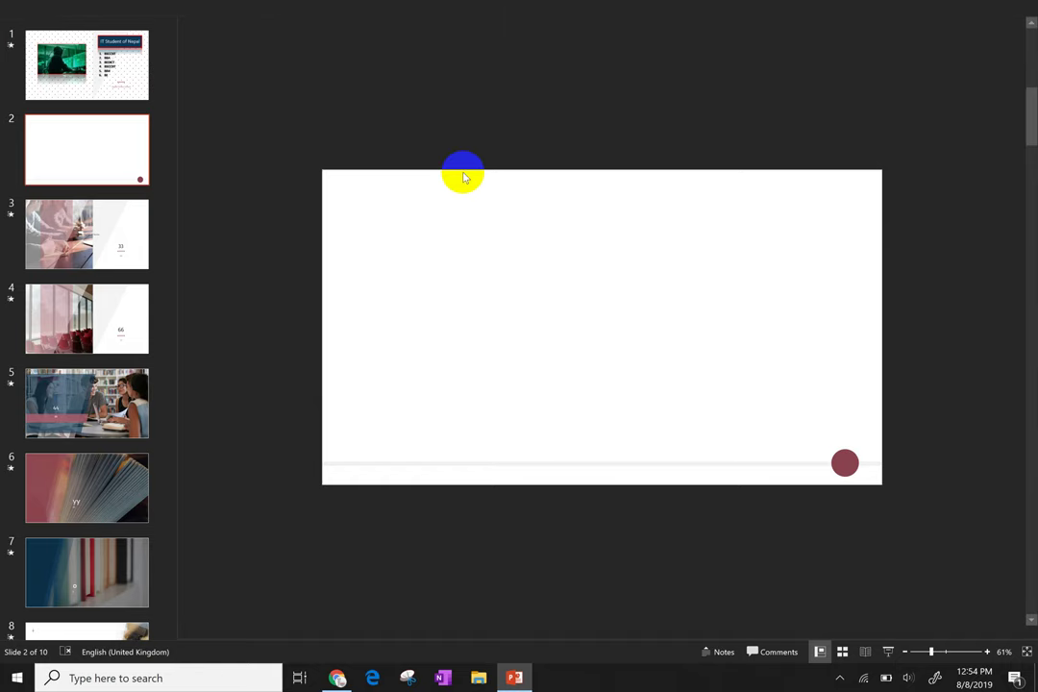
# Remove the embedded spreadsheet and insert a 7-by-7 table on slide 2
pyautogui.hotkey('ctrl', 'shift', 'F1')
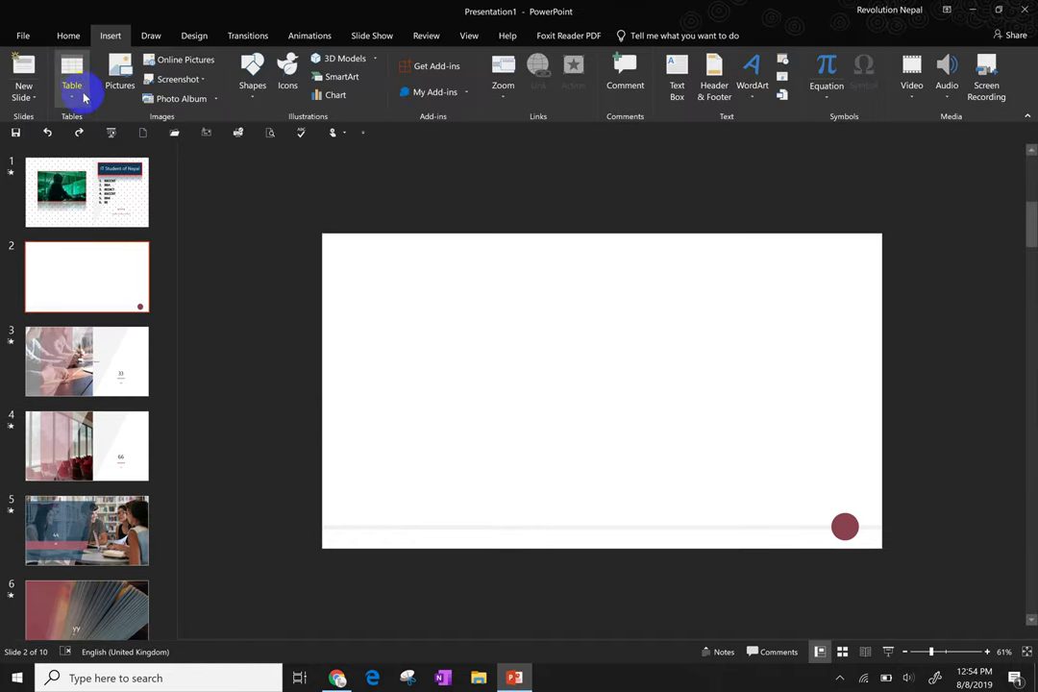
pyautogui.click(83, 98)
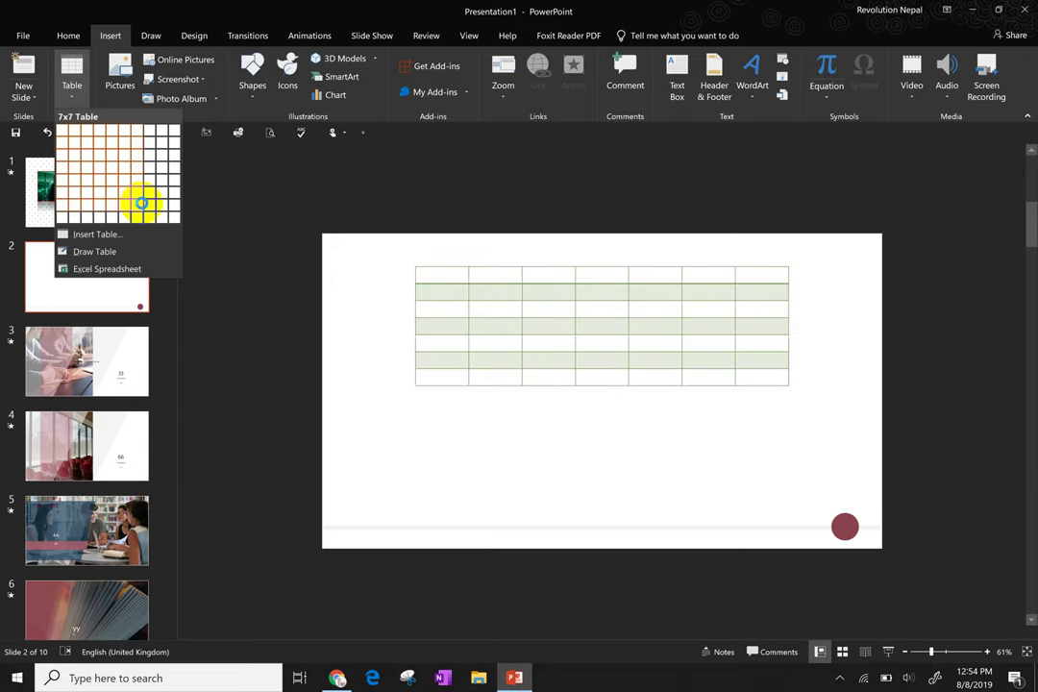
pyautogui.click(138, 190)
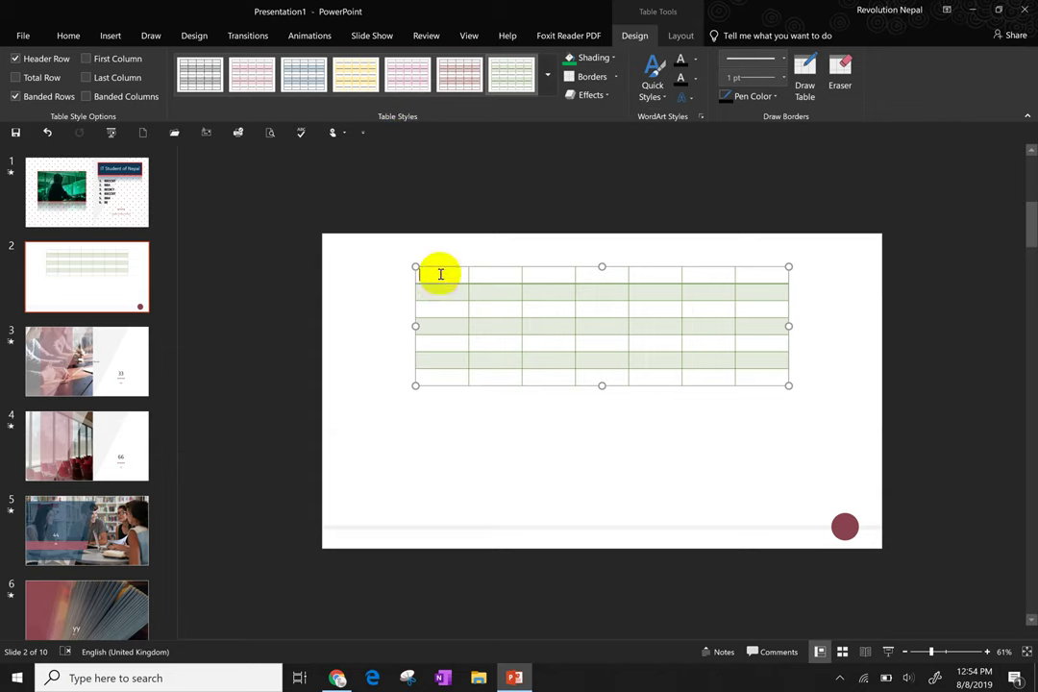
# Enter the headings S.N and Name in the first two header cells
pyautogui.click(440, 274)
pyautogui.write('S.')
pyautogui.press('BackSpace')
pyautogui.write('N')
pyautogui.click(481, 274)
pyautogui.write('NAm')
pyautogui.press('BackSpace')
pyautogui.press('BackSpace')
pyautogui.press('BackSpace')
pyautogui.write('ame')
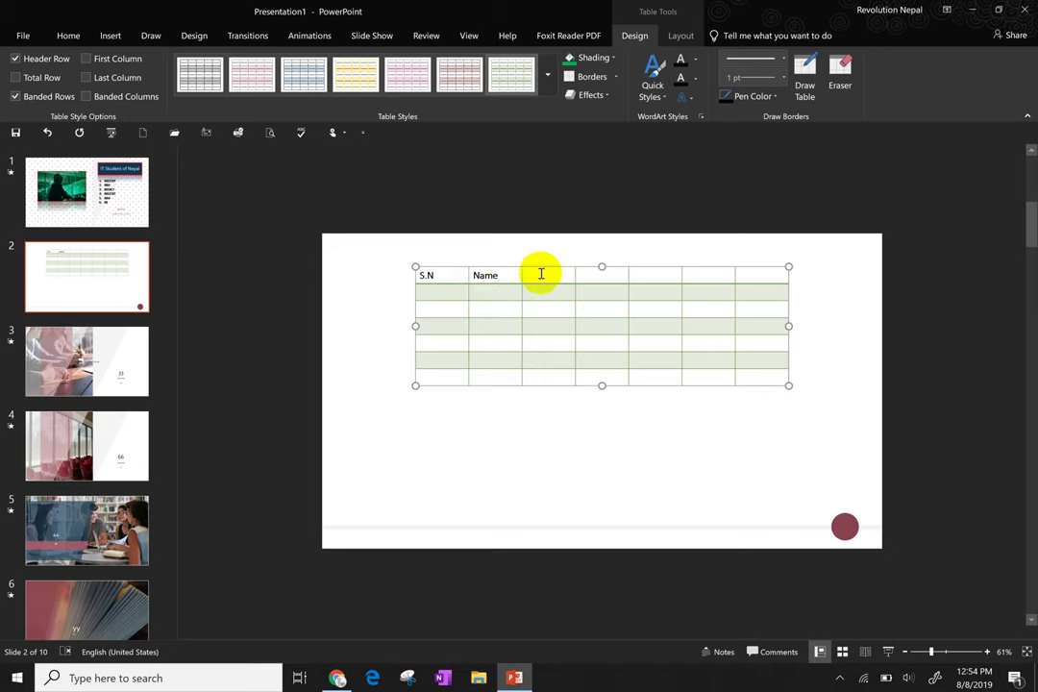
# Enter the headings Roll. No and Class in the third and fourth header cells
pyautogui.click(540, 274)
pyautogui.write('Roll n')
pyautogui.press('BackSpace')
pyautogui.write('NO')
pyautogui.press('BackSpace')
pyautogui.write('o')
pyautogui.click(593, 276)
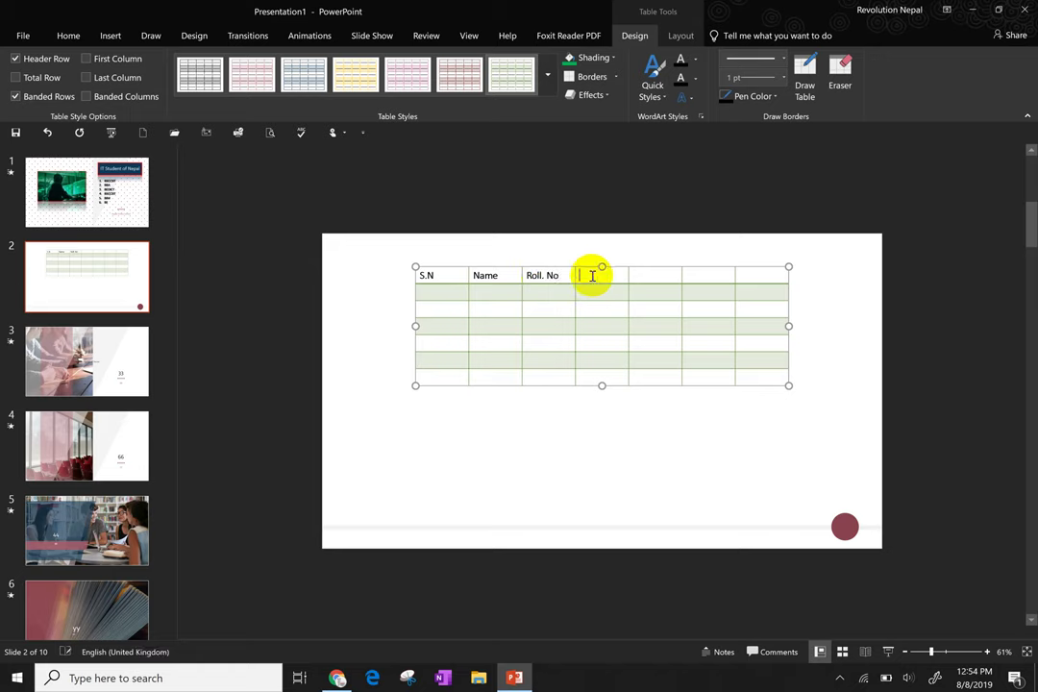
pyautogui.write('Clas')
pyautogui.write('s')
pyautogui.click(645, 276)
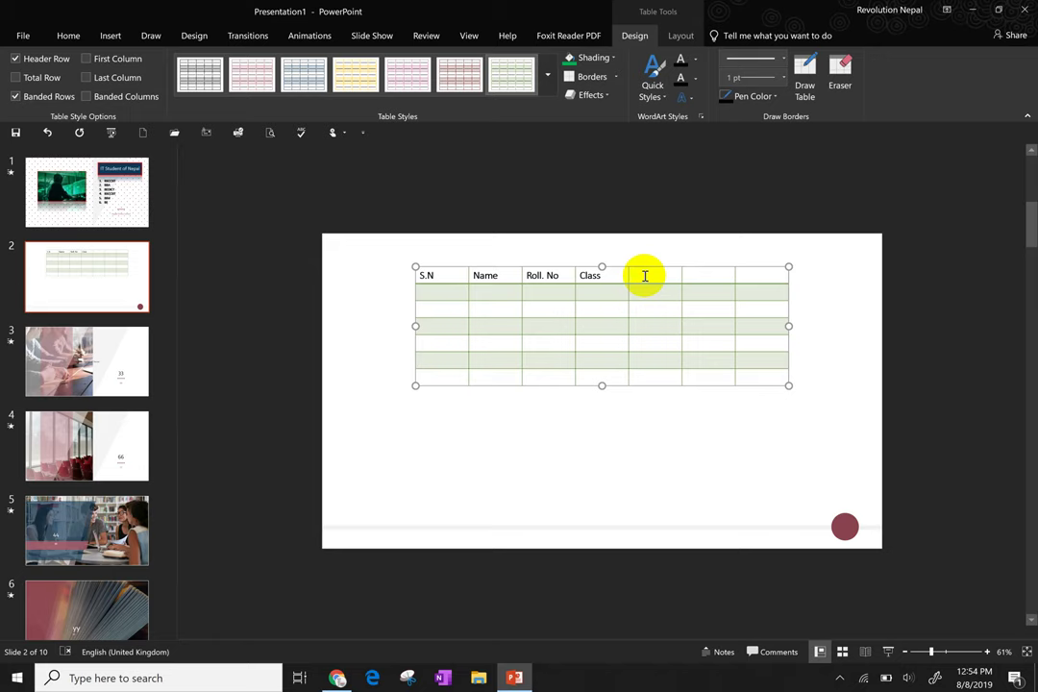
# Colour the Name heading red with Text Fill
pyautogui.click(497, 276)
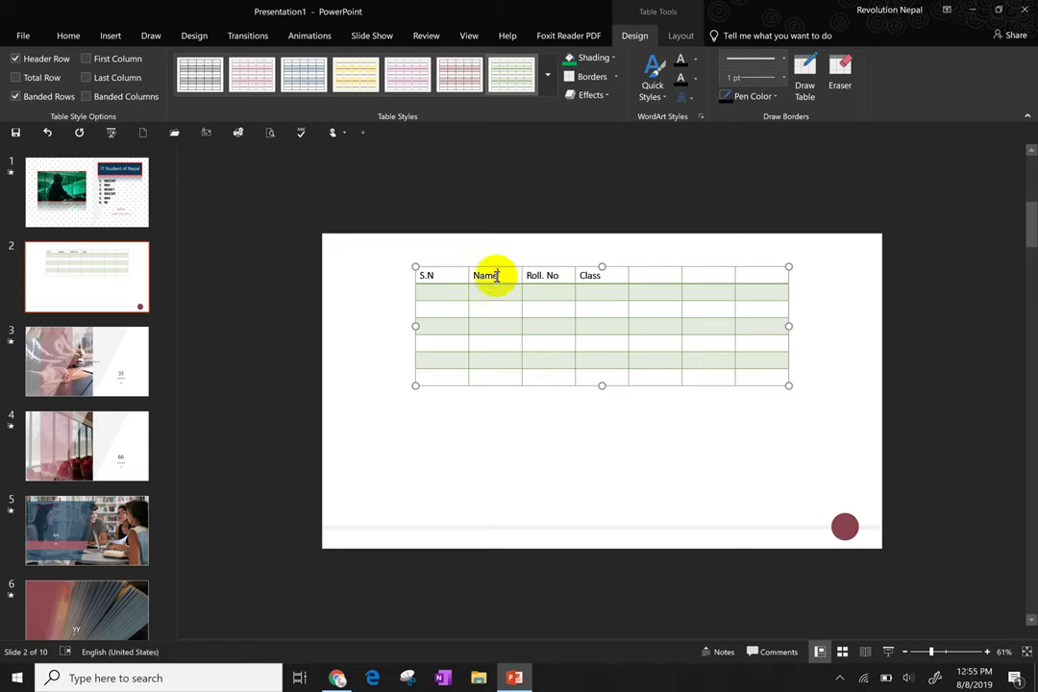
pyautogui.doubleClick(491, 276)
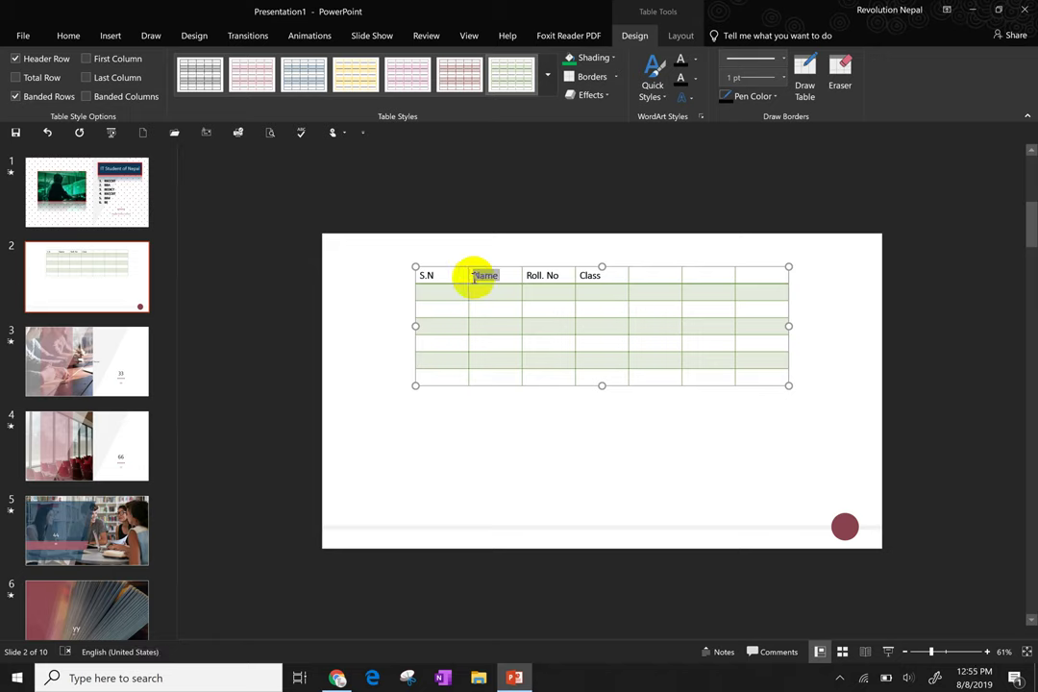
pyautogui.click(656, 100)
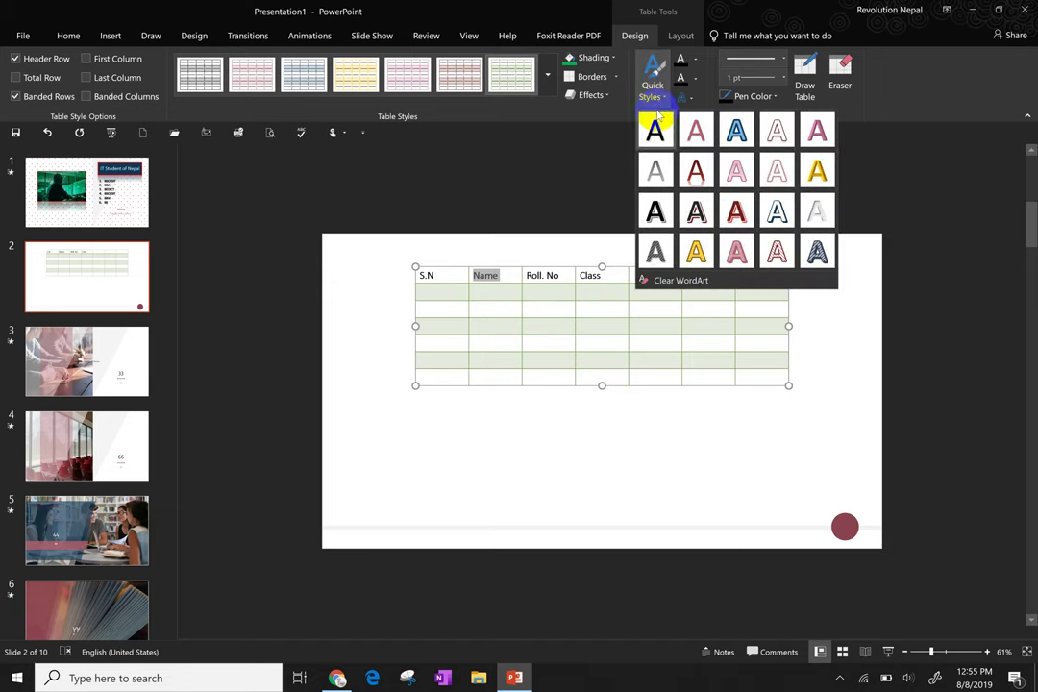
pyautogui.click(655, 130)
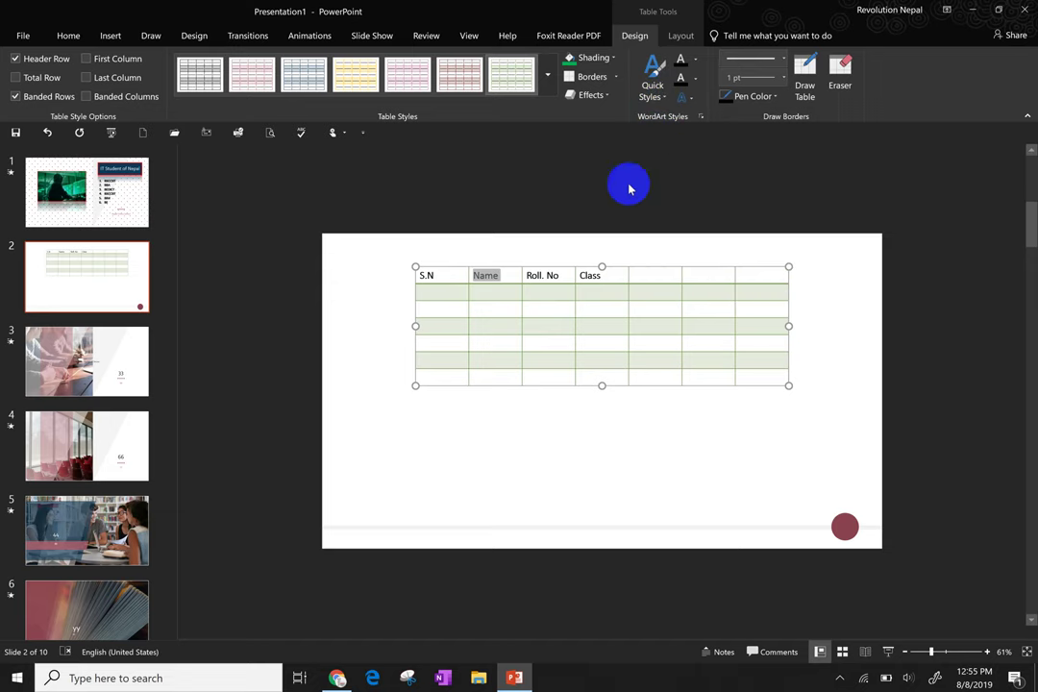
pyautogui.click(699, 65)
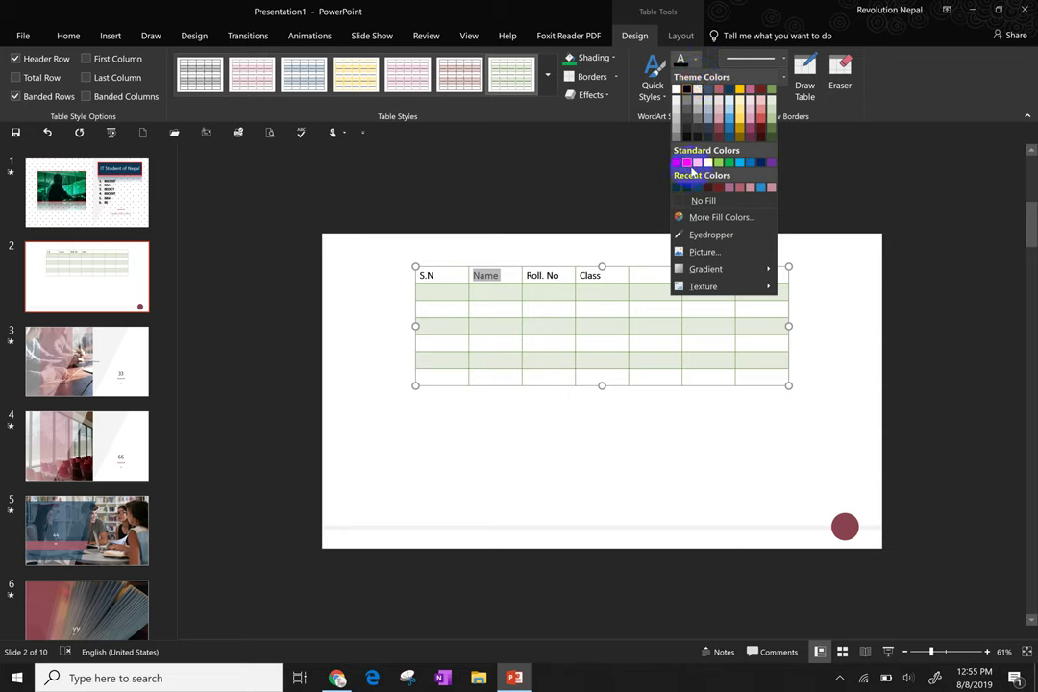
pyautogui.click(642, 194)
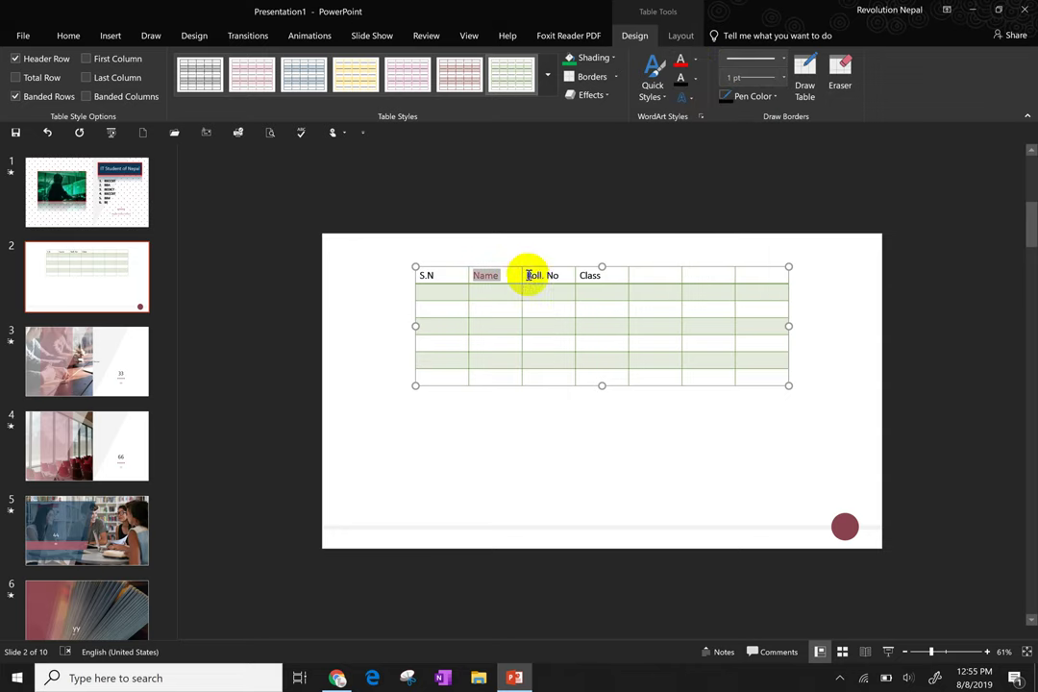
# Outline Roll. No in a recent colour and turn all headings S.N to Class red
pyautogui.moveTo(562, 276); pyautogui.dragTo(523, 278)
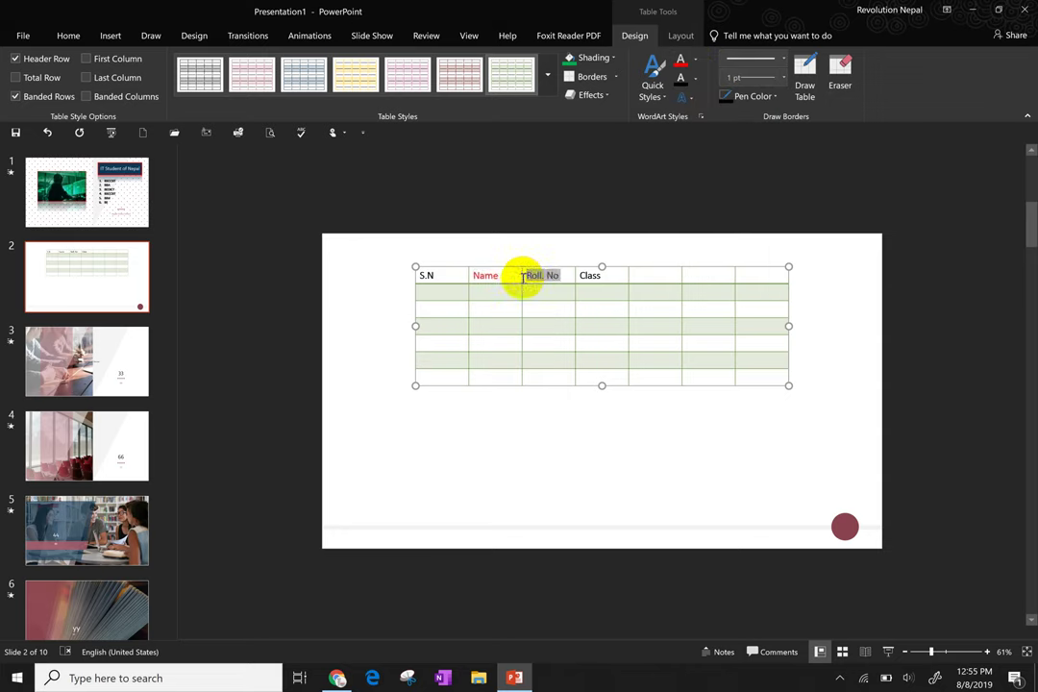
pyautogui.click(695, 78)
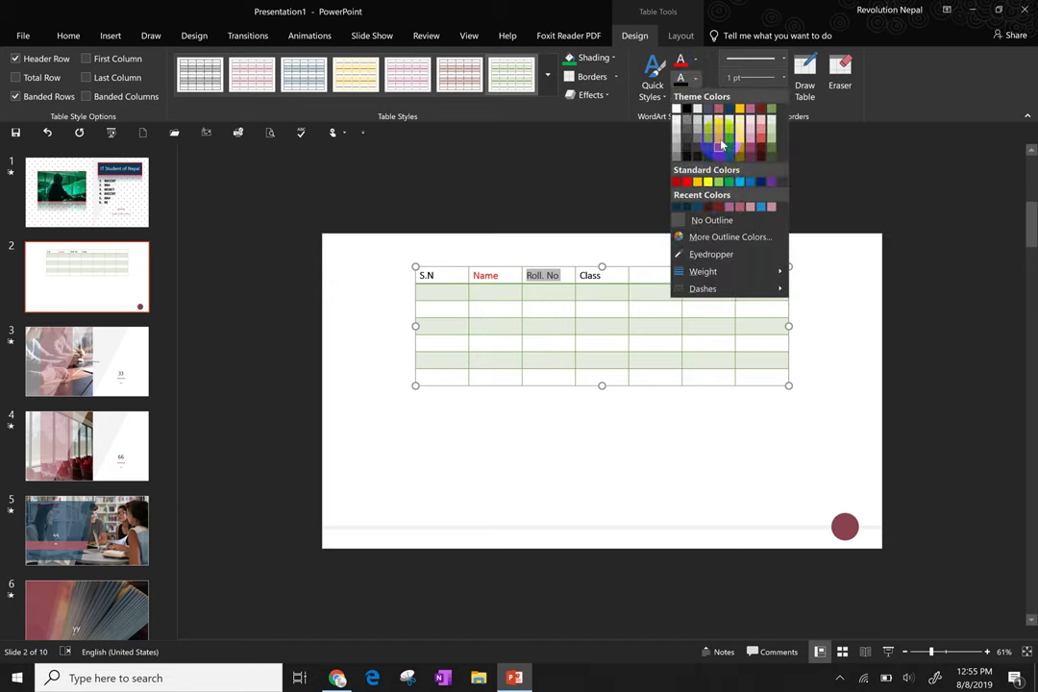
pyautogui.click(720, 208)
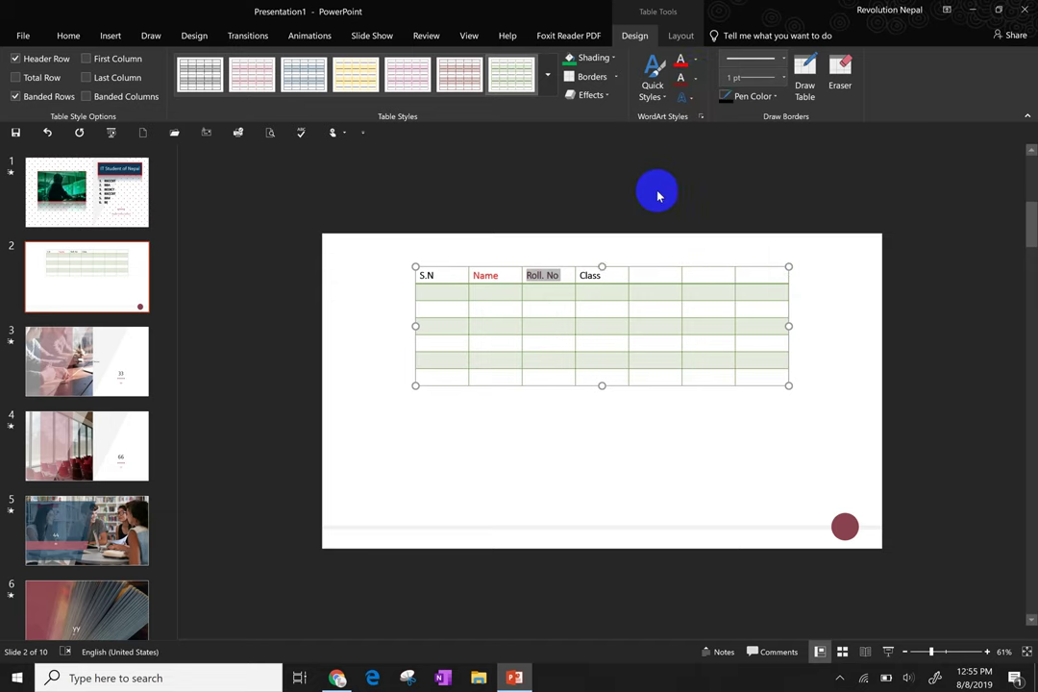
pyautogui.moveTo(602, 279); pyautogui.dragTo(411, 282)
pyautogui.click(680, 62)
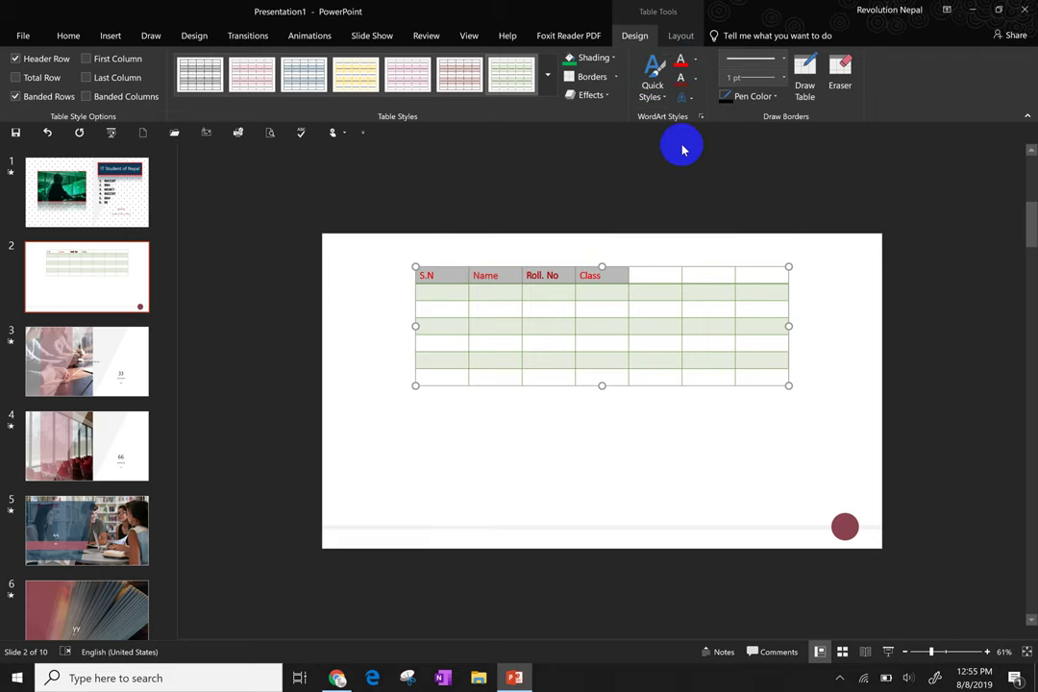
pyautogui.click(701, 188)
pyautogui.click(665, 349)
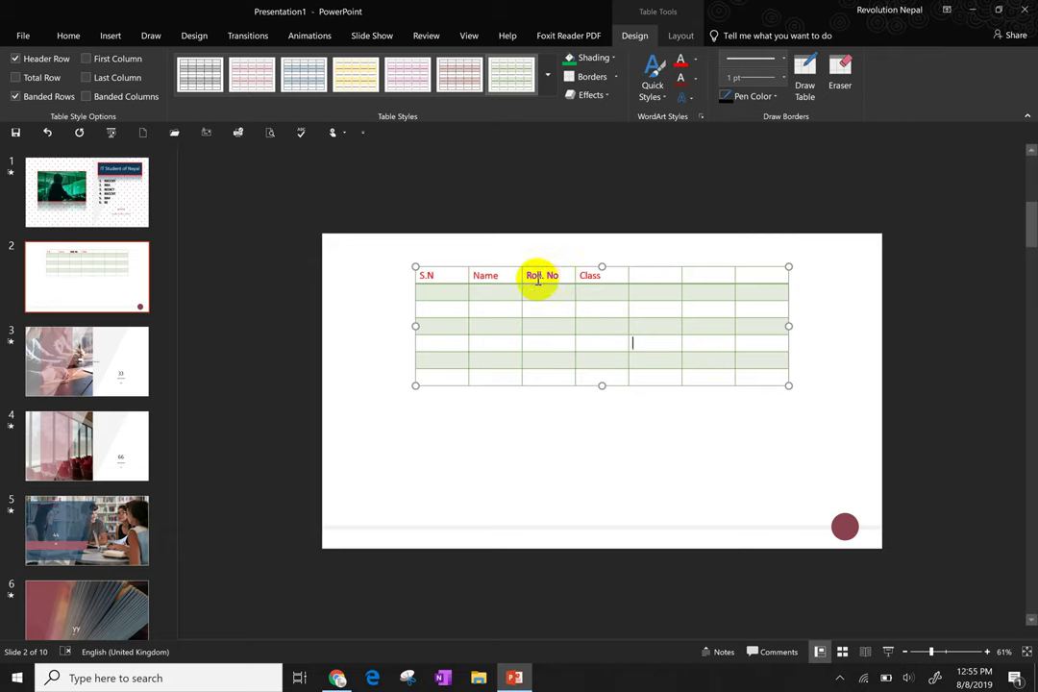
pyautogui.click(533, 276)
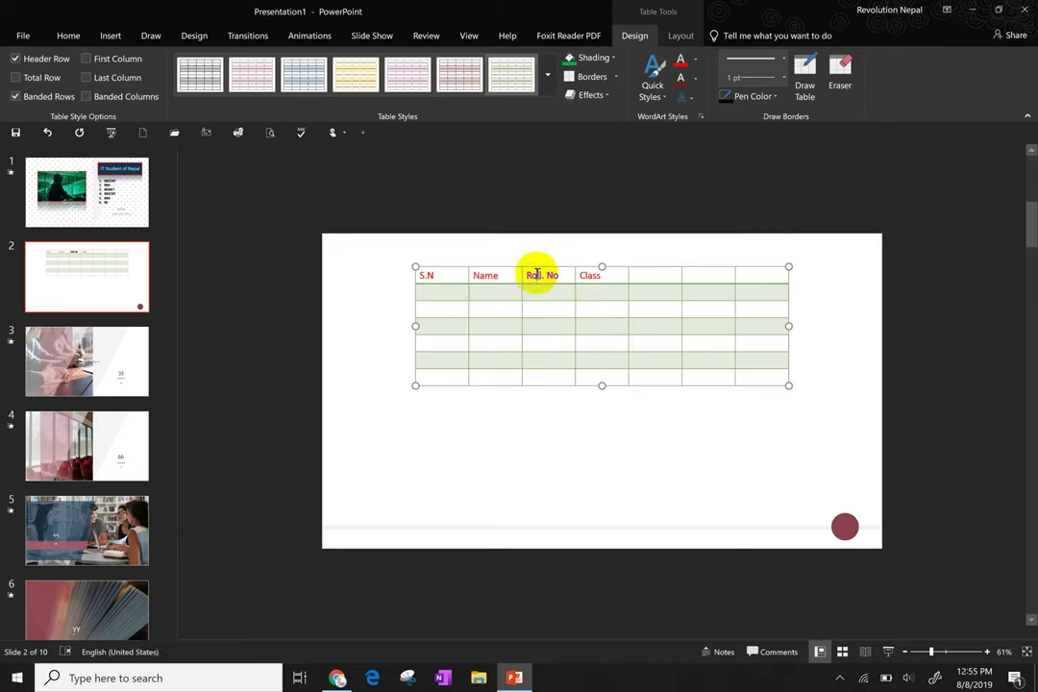
# Add a new column at the right edge of the table
pyautogui.click(679, 36)
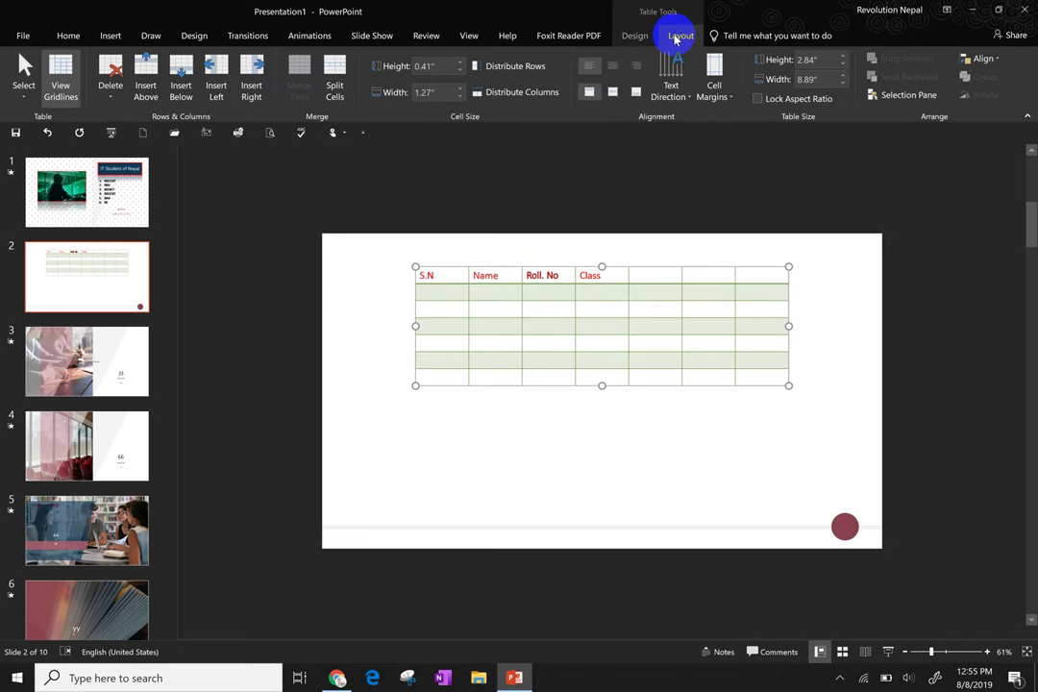
pyautogui.click(563, 276)
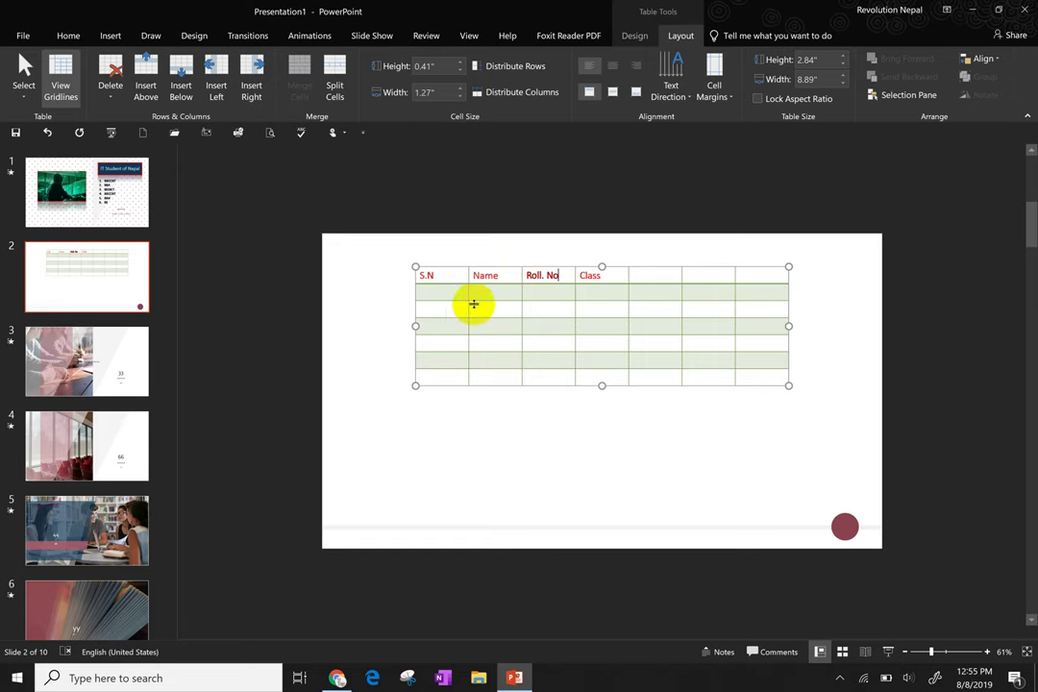
pyautogui.click(759, 309)
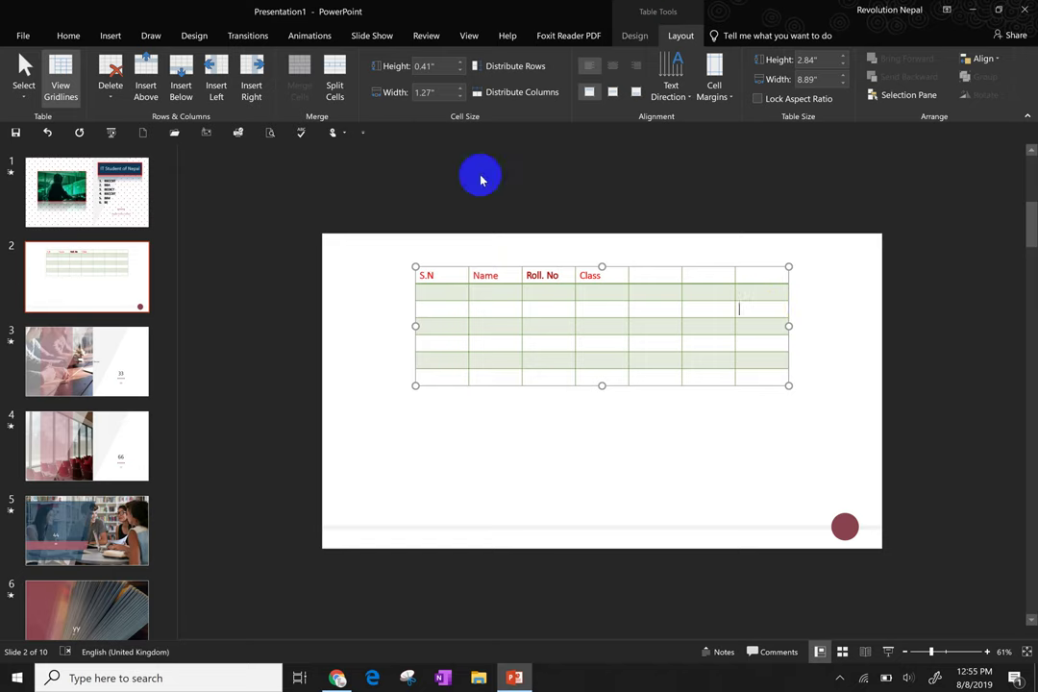
pyautogui.click(792, 308)
pyautogui.click(792, 308)
pyautogui.click(794, 309)
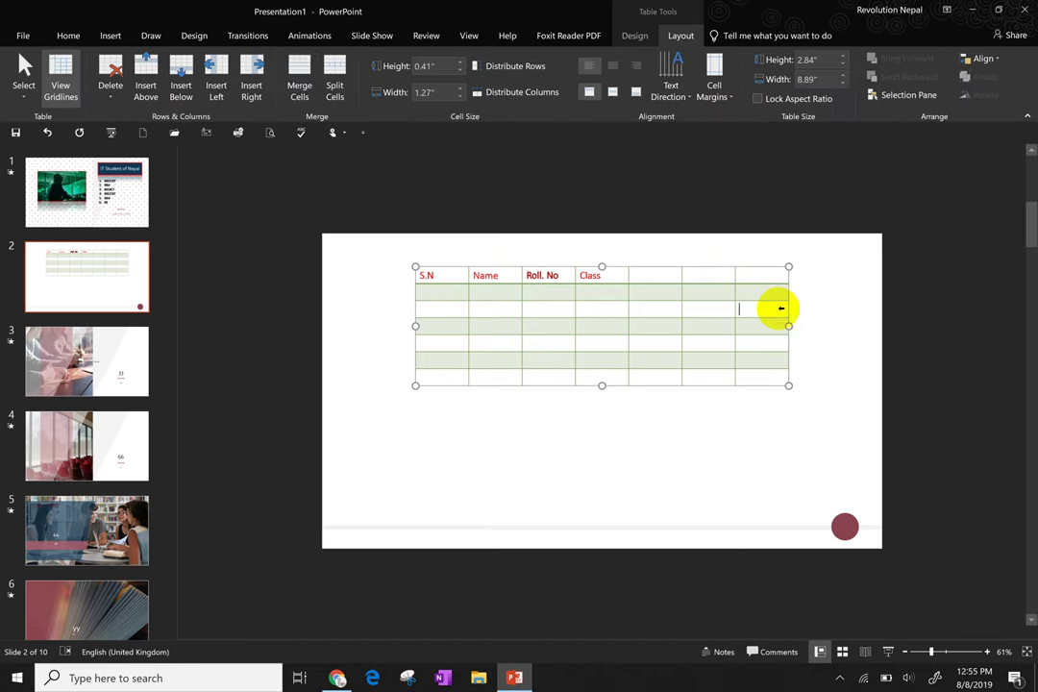
pyautogui.click(252, 88)
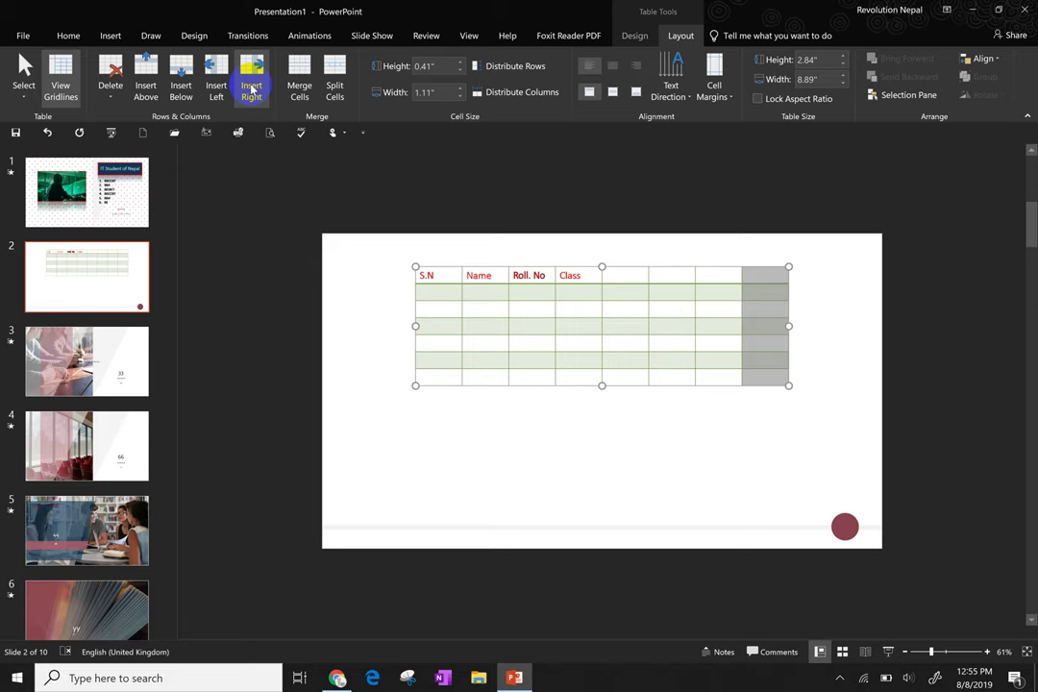
# Add two rows at the bottom and a blank row above the header row
pyautogui.click(535, 378)
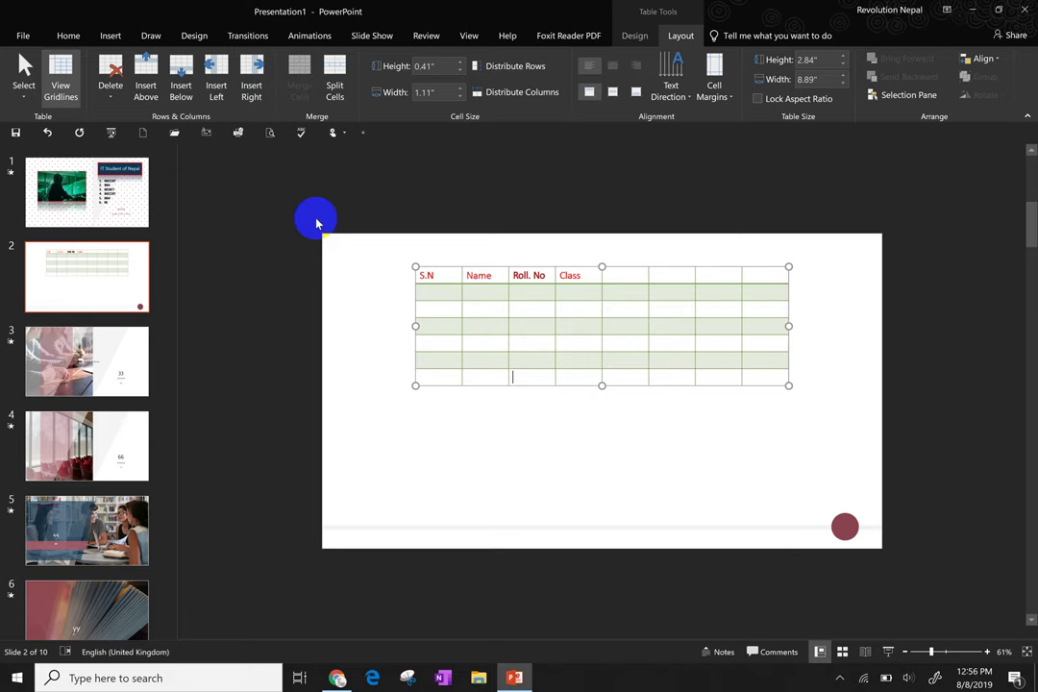
pyautogui.rightClick(181, 84)
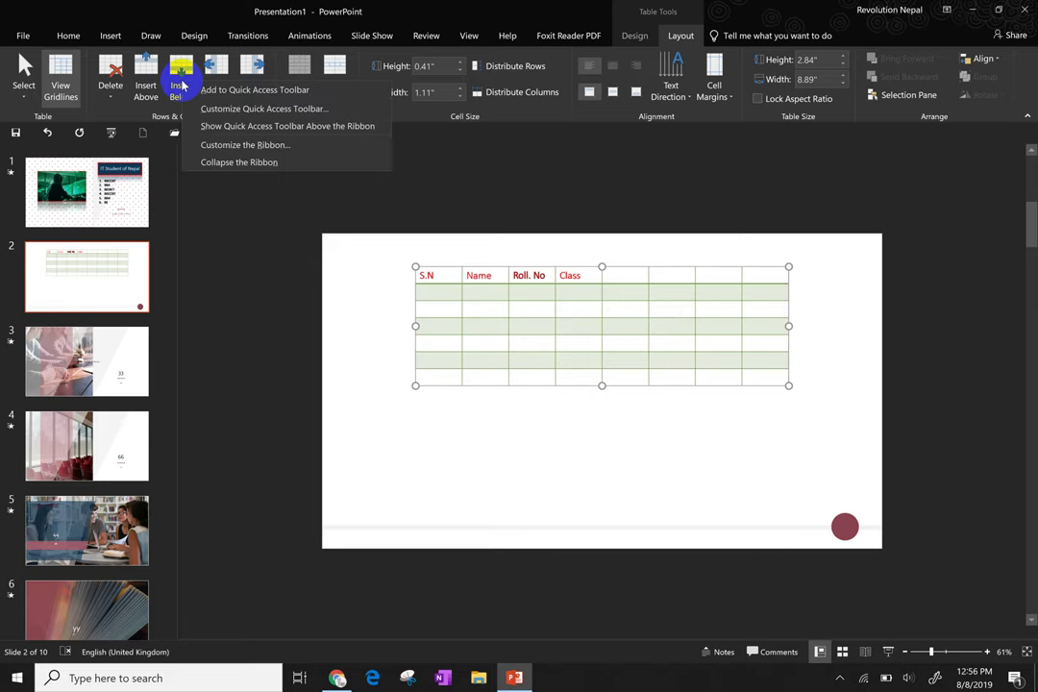
pyautogui.click(181, 84)
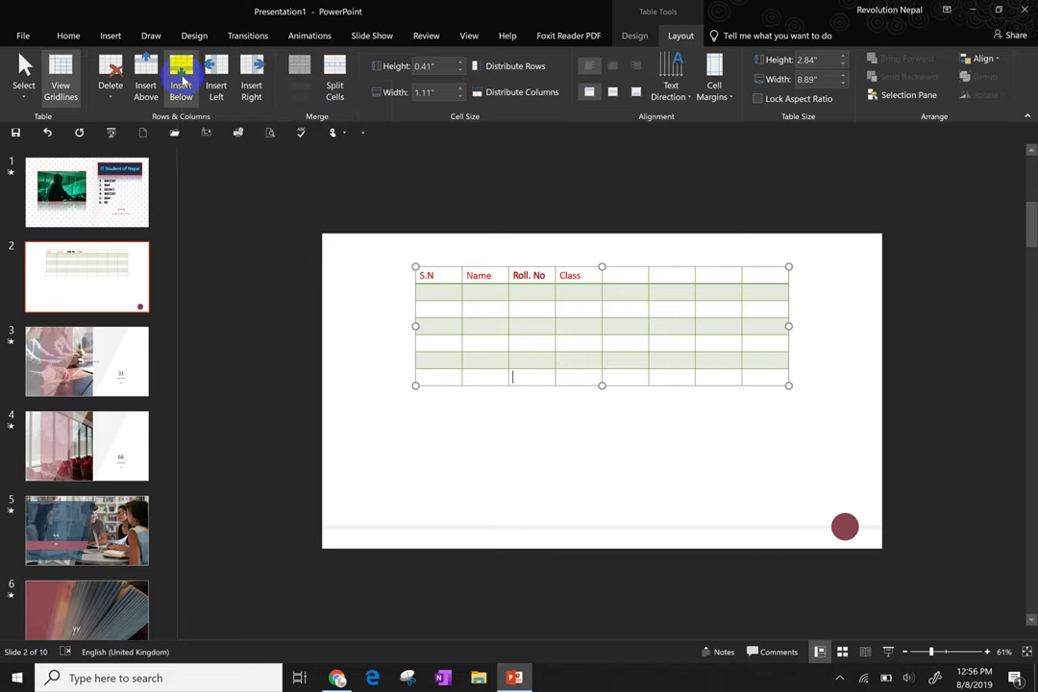
pyautogui.click(181, 84)
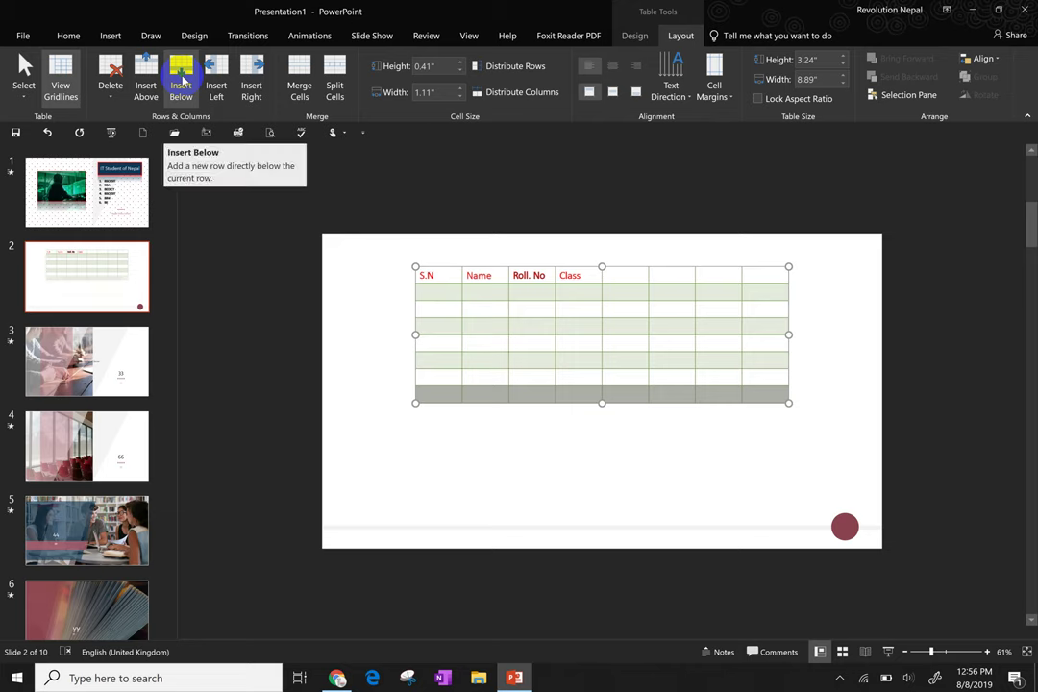
pyautogui.click(181, 81)
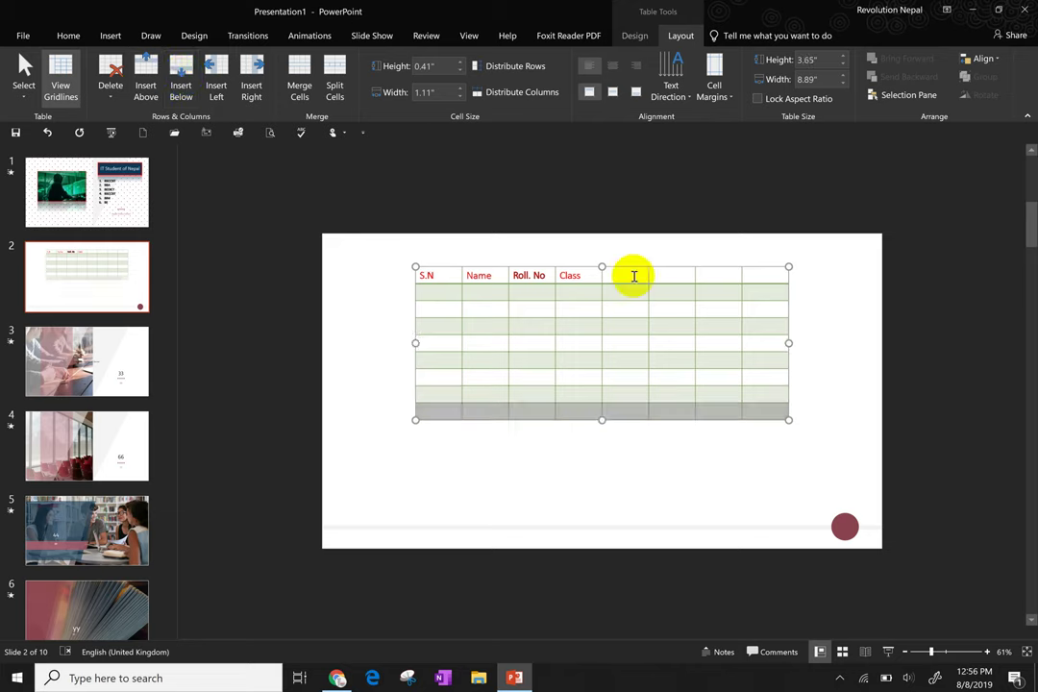
pyautogui.click(634, 276)
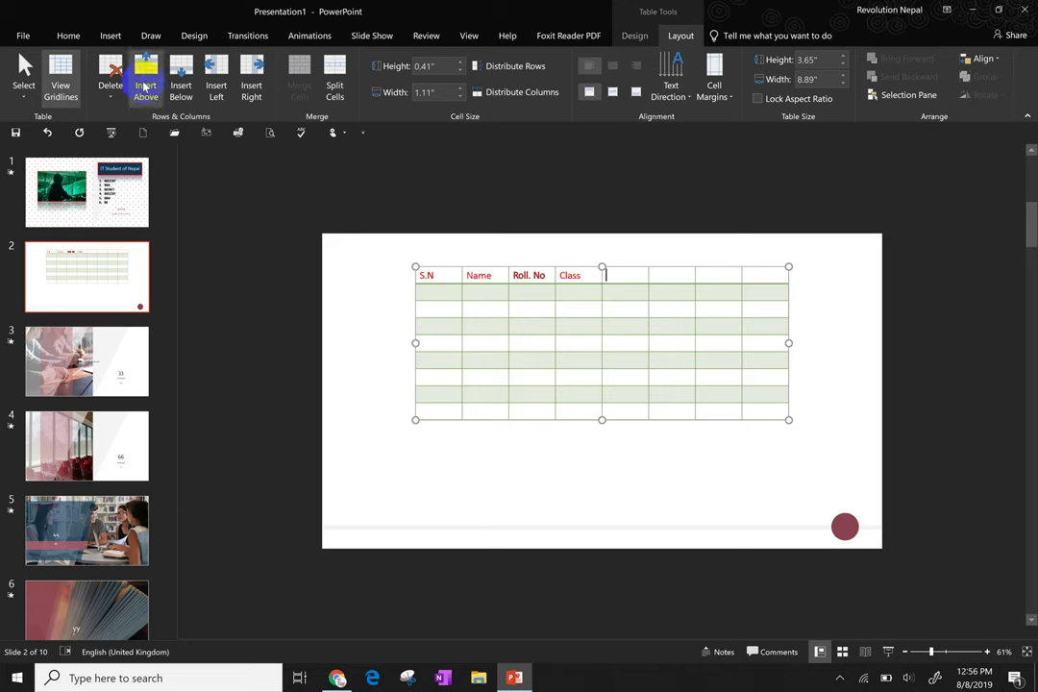
pyautogui.click(145, 86)
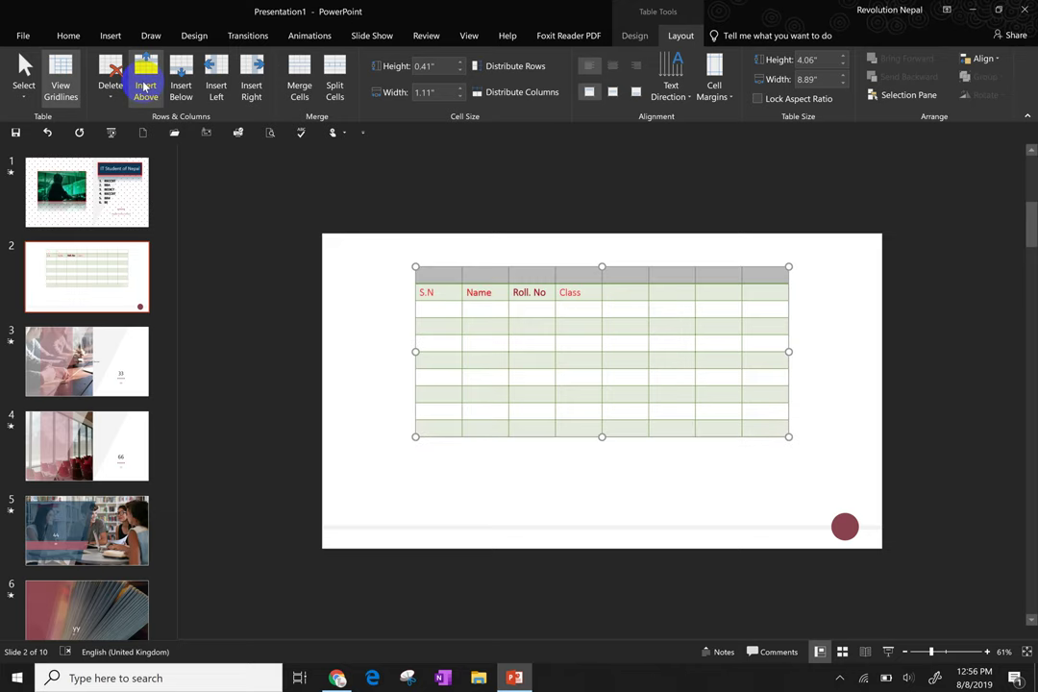
pyautogui.click(442, 363)
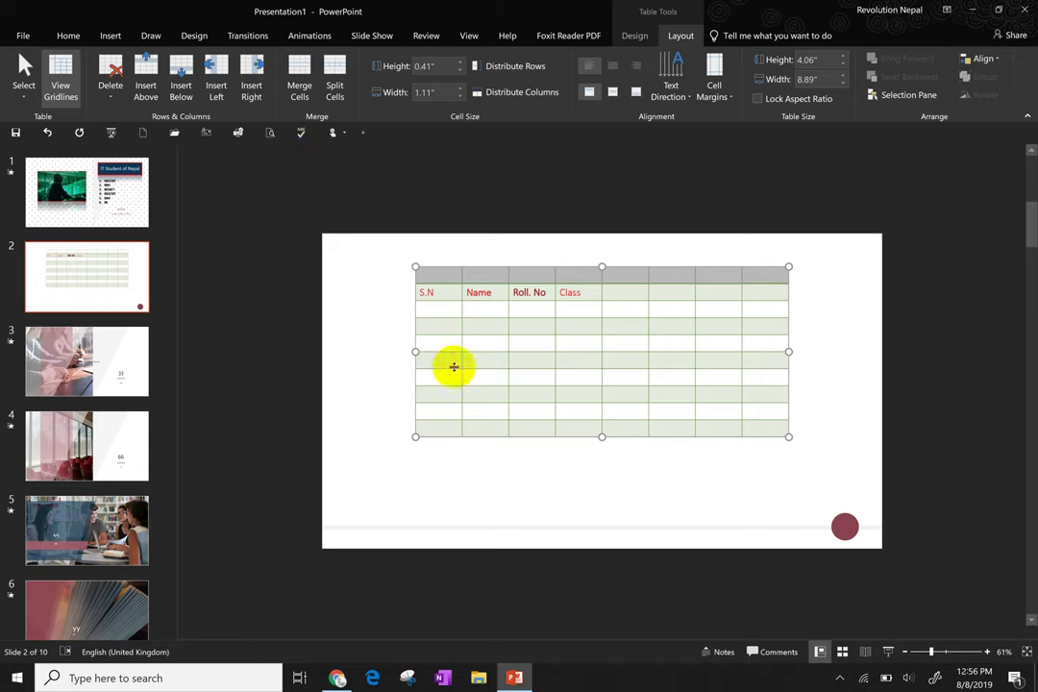
# Merge two cells from each of the first two columns, then split the result into 2 columns, 2 rows
pyautogui.moveTo(428, 343); pyautogui.dragTo(488, 369)
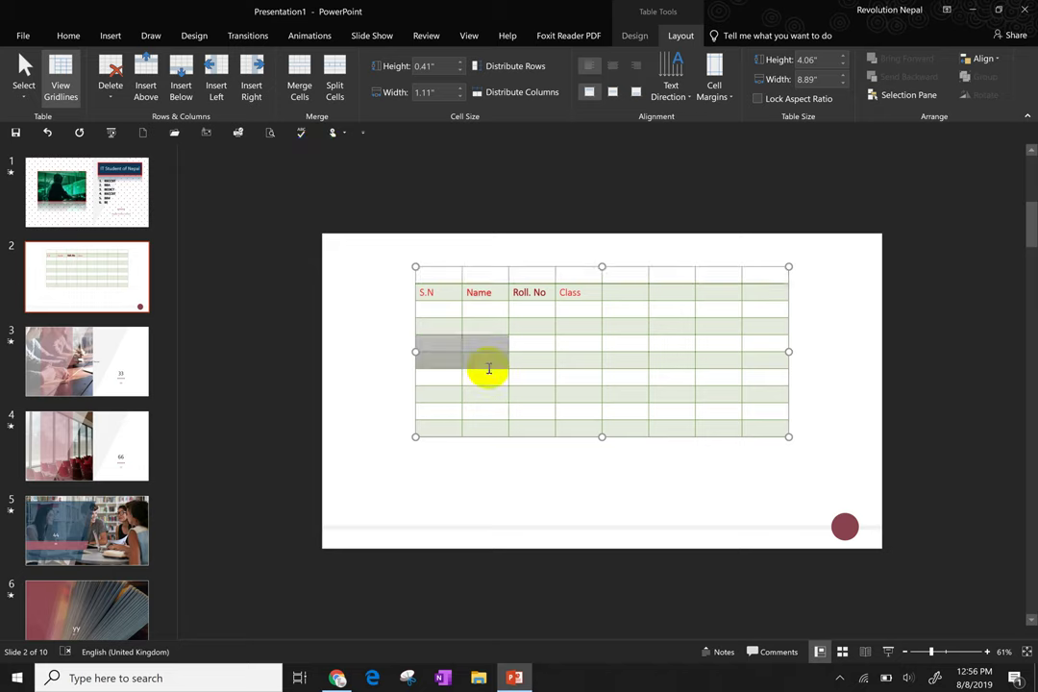
pyautogui.click(302, 93)
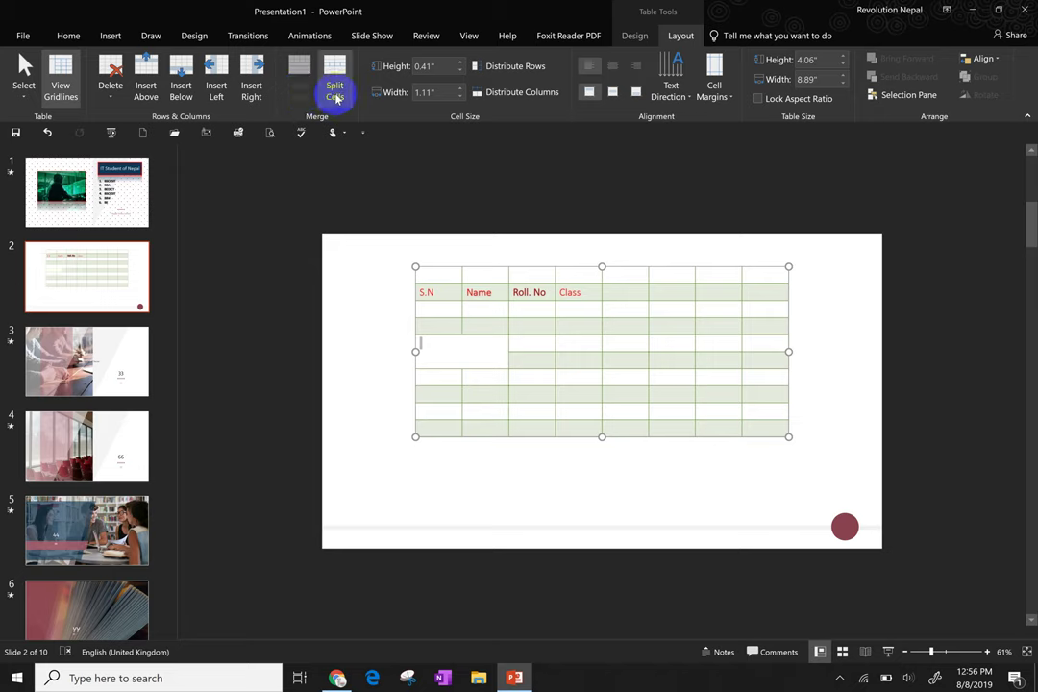
pyautogui.click(337, 97)
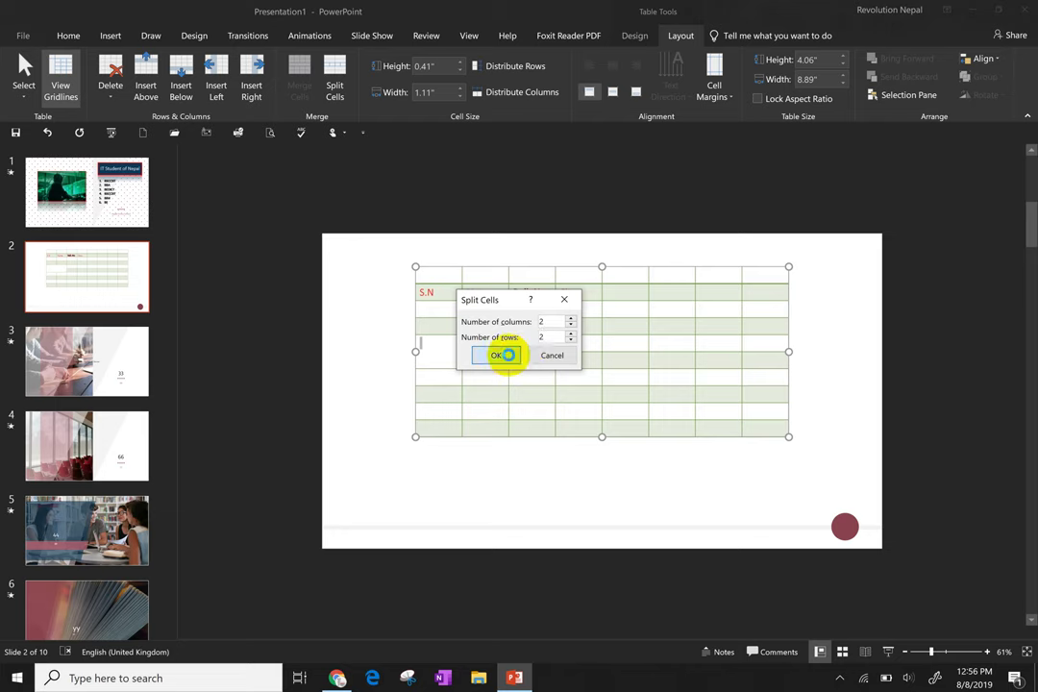
pyautogui.click(500, 356)
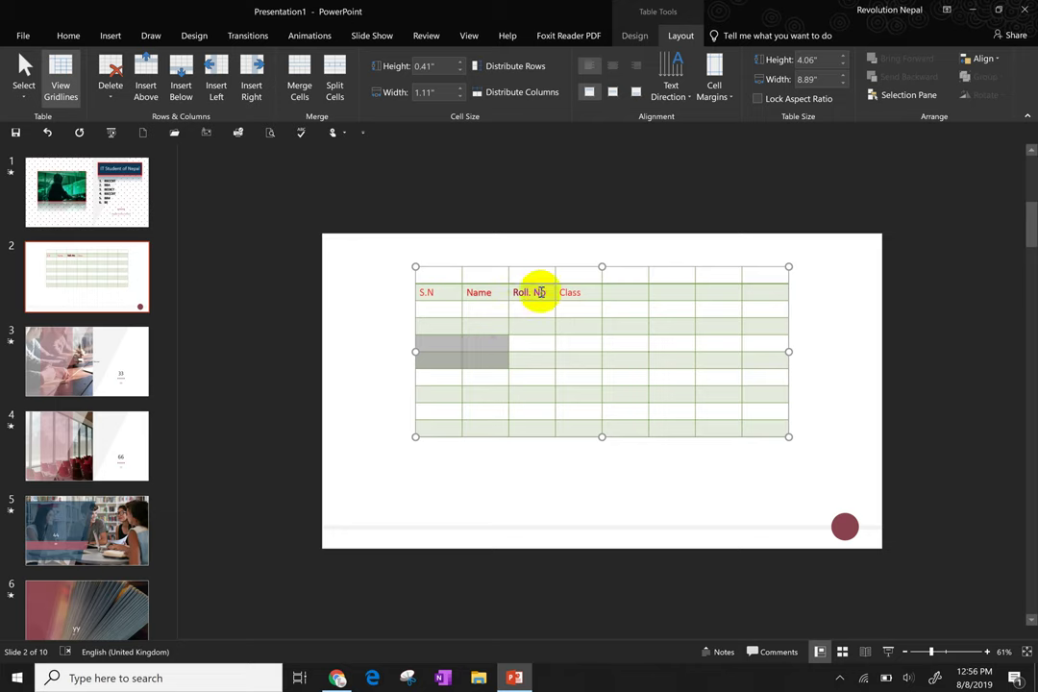
# Extend the 'Name' header to 'Name of My students', correcting 'my' to a capital 'My'
pyautogui.click(502, 296)
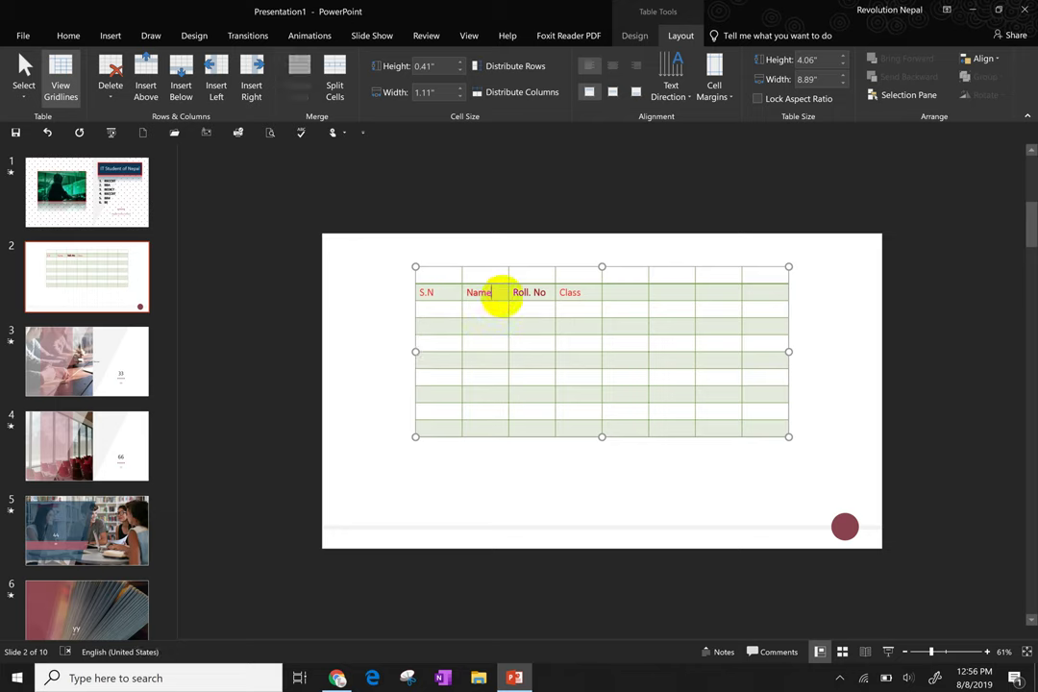
pyautogui.write(' of my')
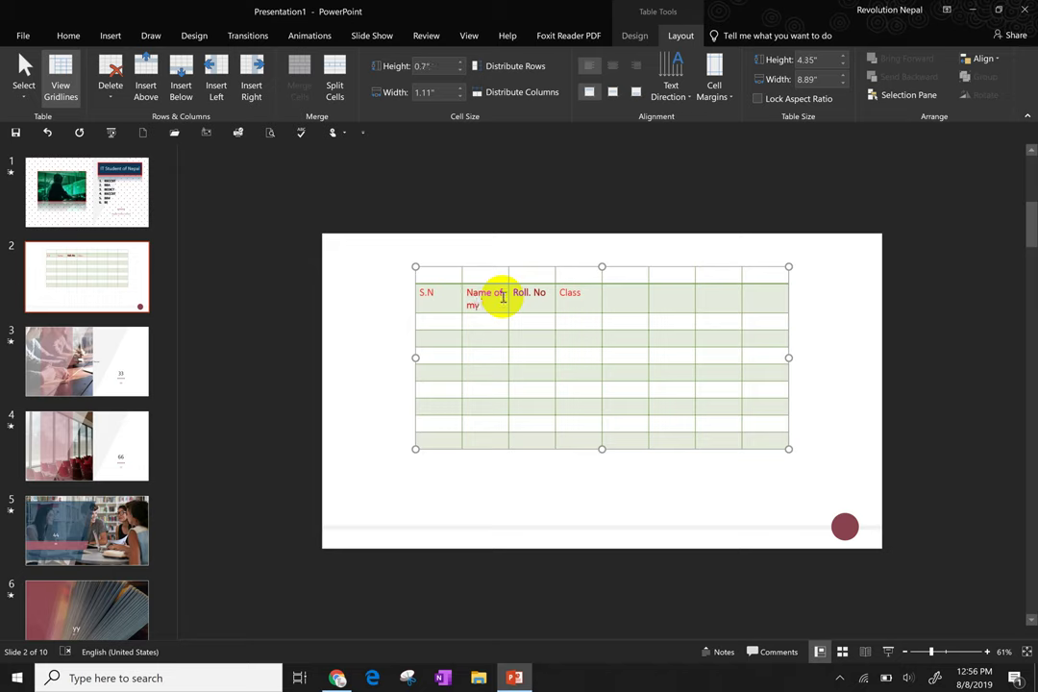
pyautogui.write(' students')
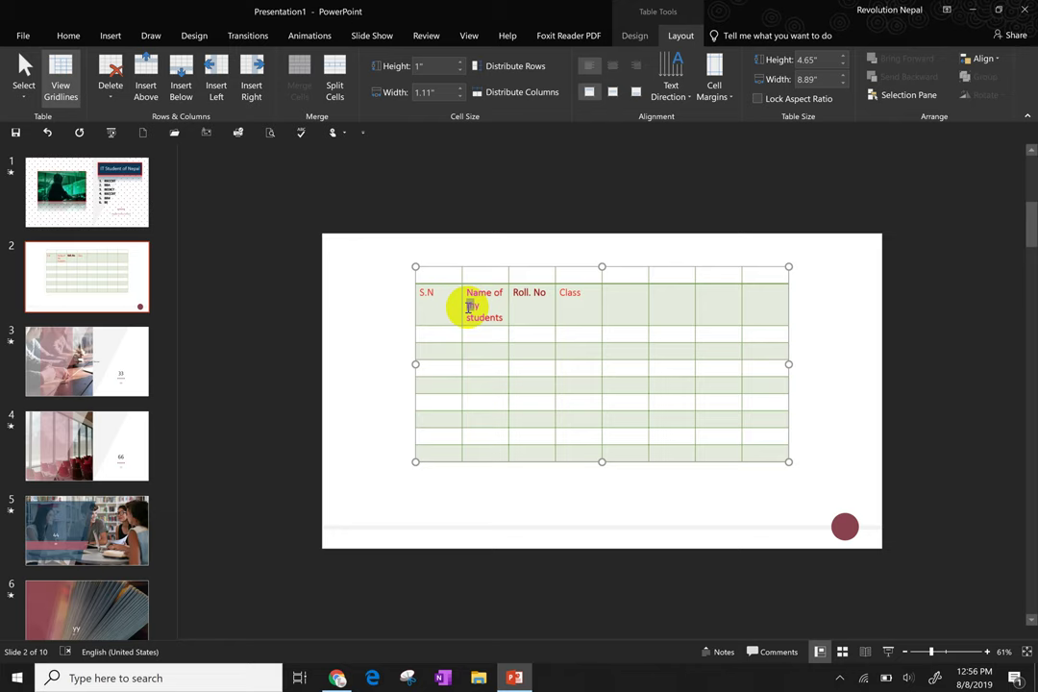
pyautogui.moveTo(469, 306); pyautogui.dragTo(469, 317)
pyautogui.write('Yy')
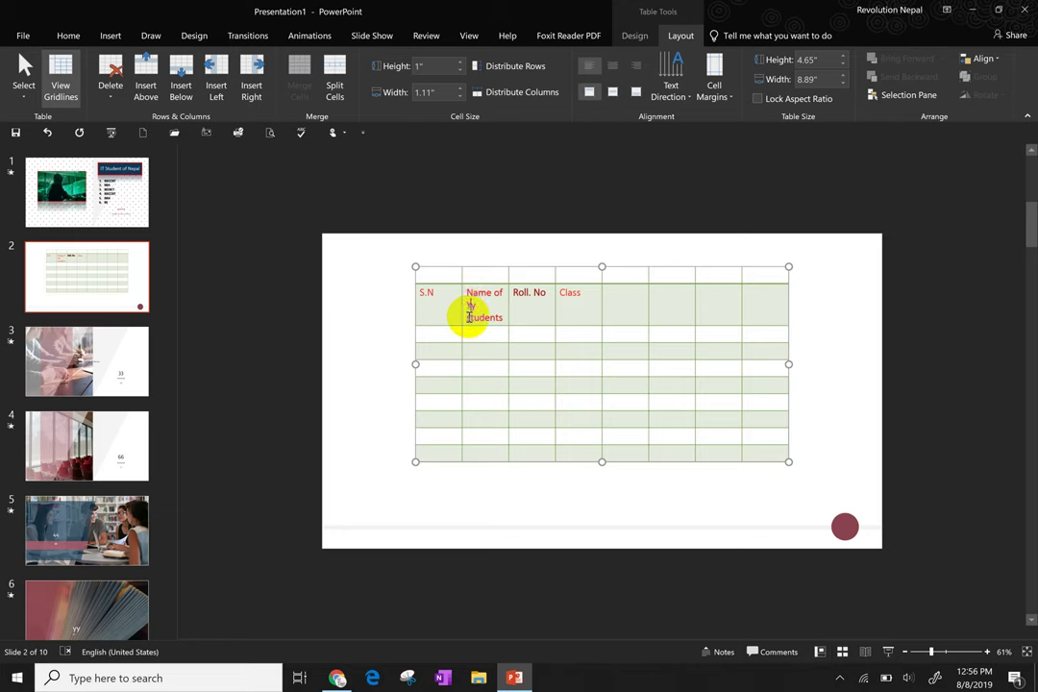
pyautogui.press('BackSpace')
pyautogui.press('BackSpace')
pyautogui.write('My')
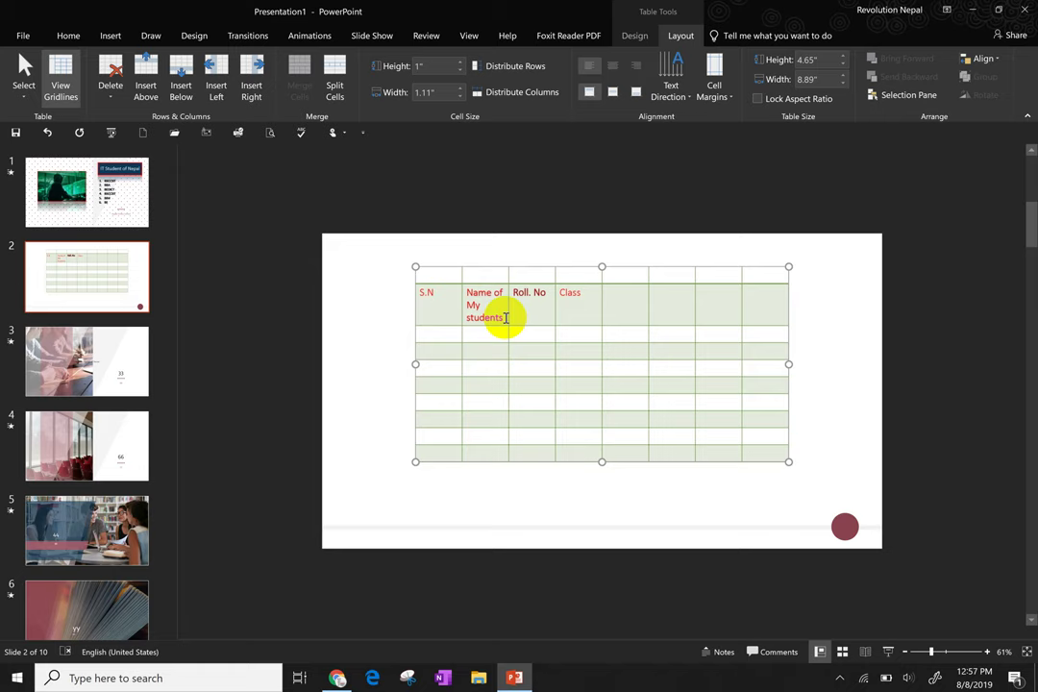
pyautogui.moveTo(502, 317); pyautogui.dragTo(465, 292)
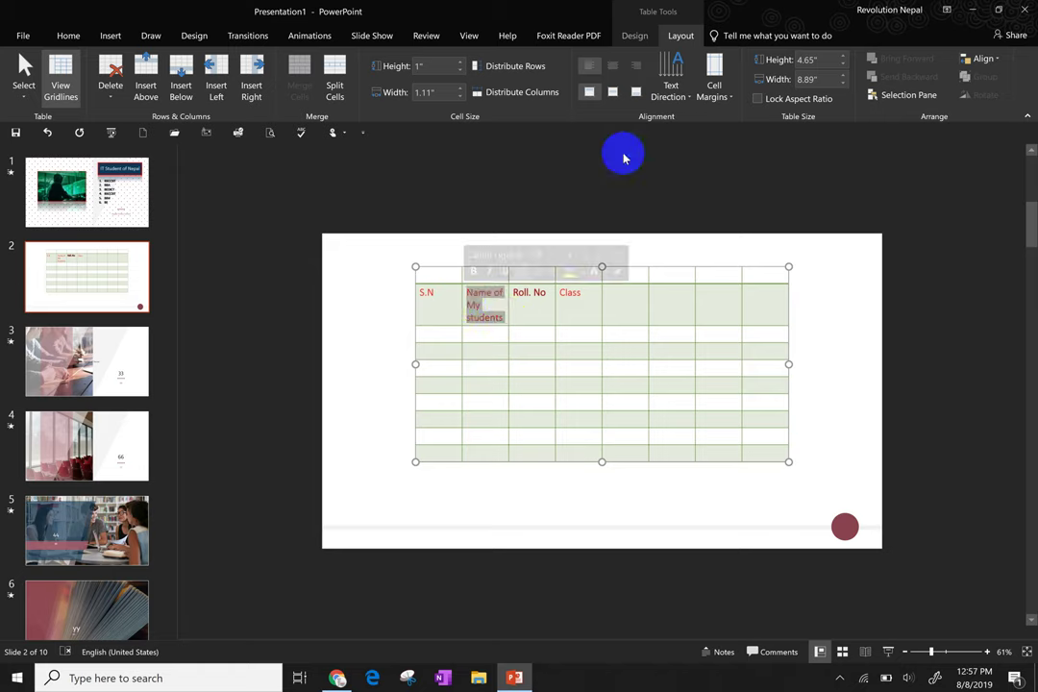
pyautogui.click(671, 89)
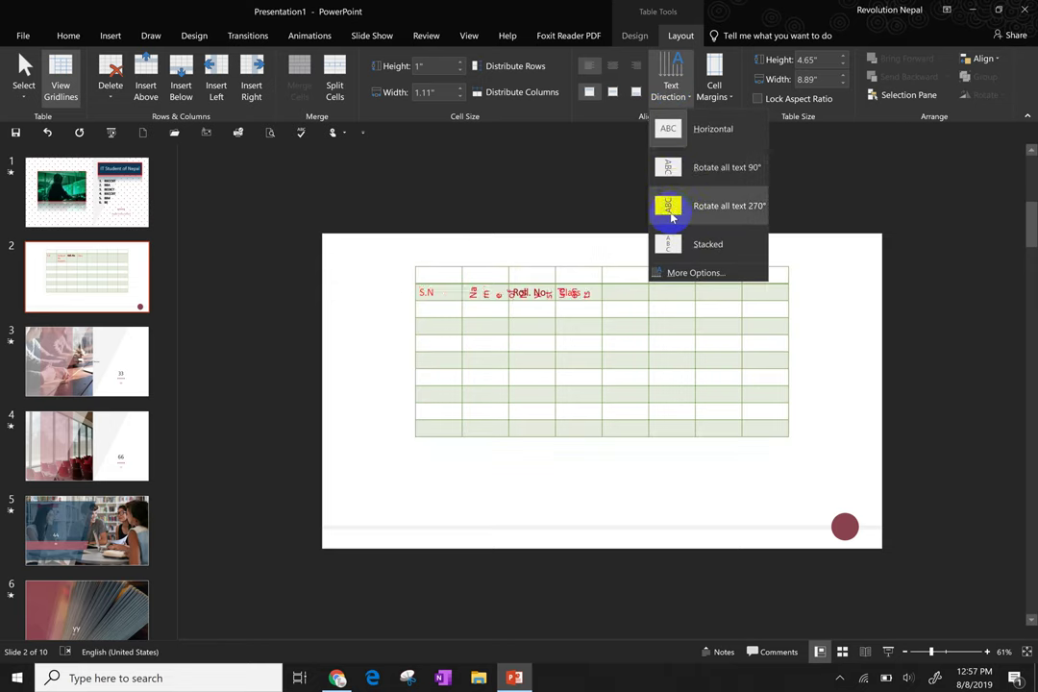
pyautogui.click(540, 184)
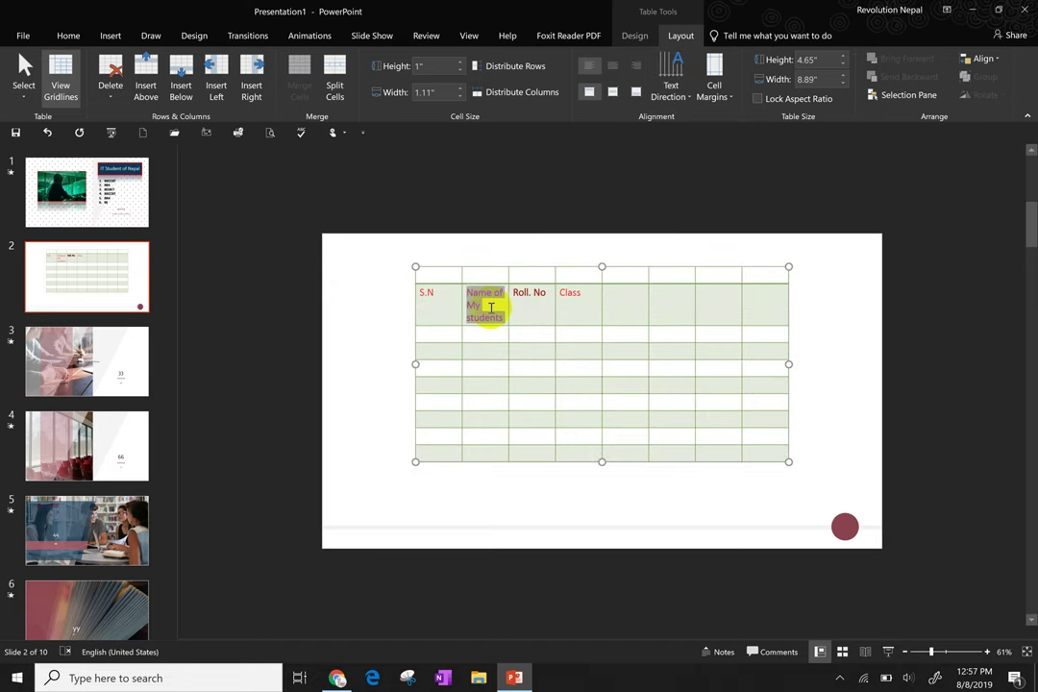
pyautogui.click(490, 307)
pyautogui.rightClick(492, 308)
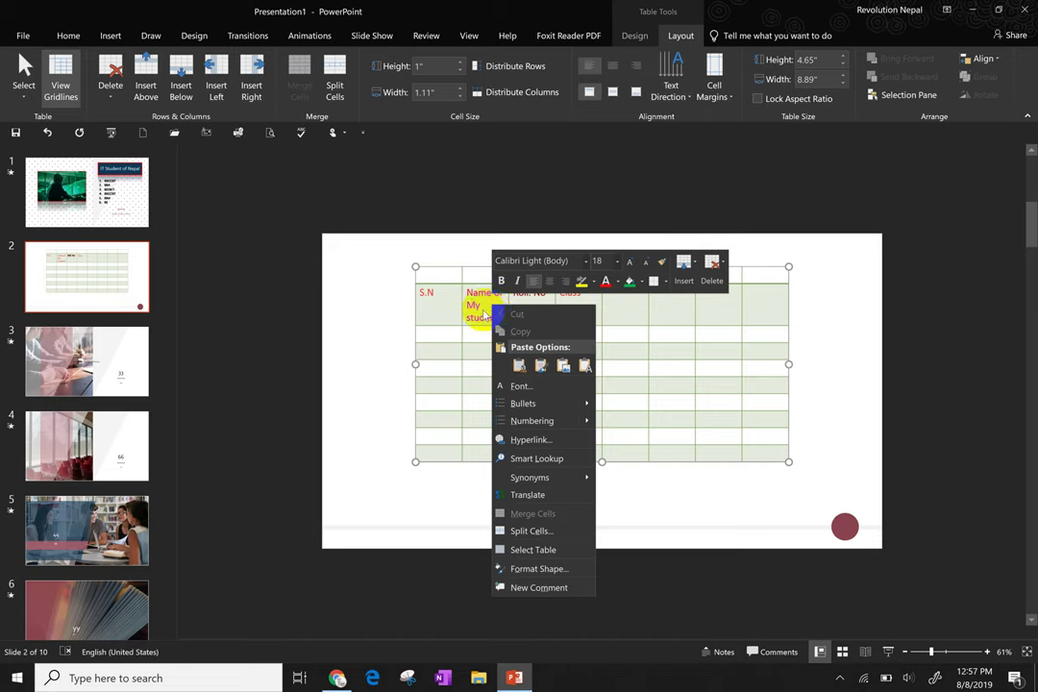
pyautogui.click(487, 315)
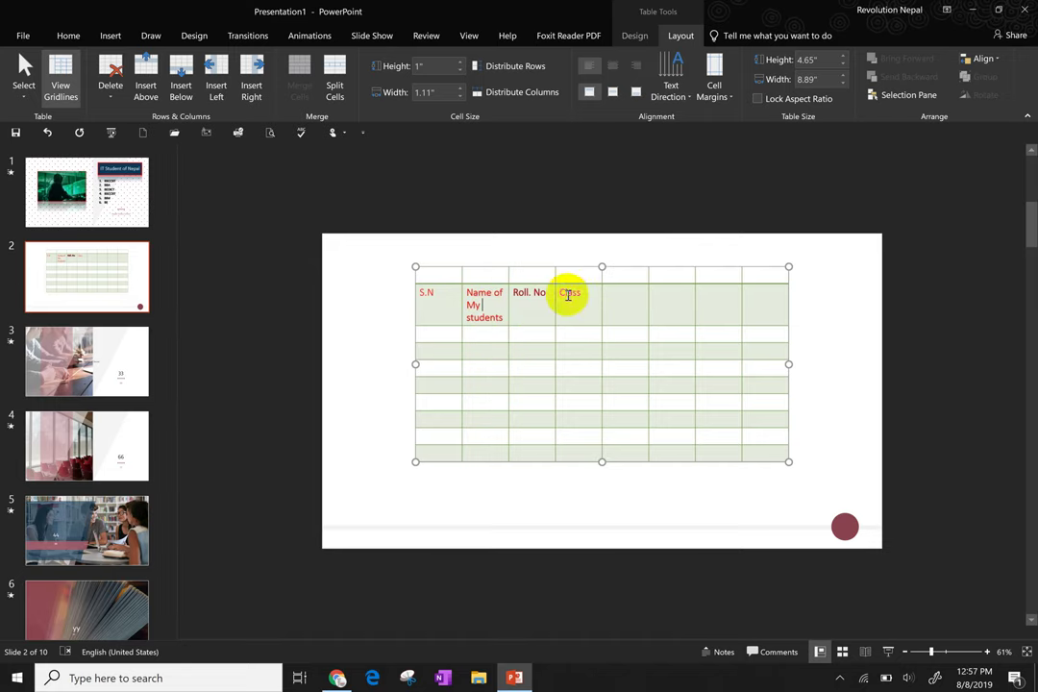
pyautogui.moveTo(588, 293); pyautogui.dragTo(564, 296)
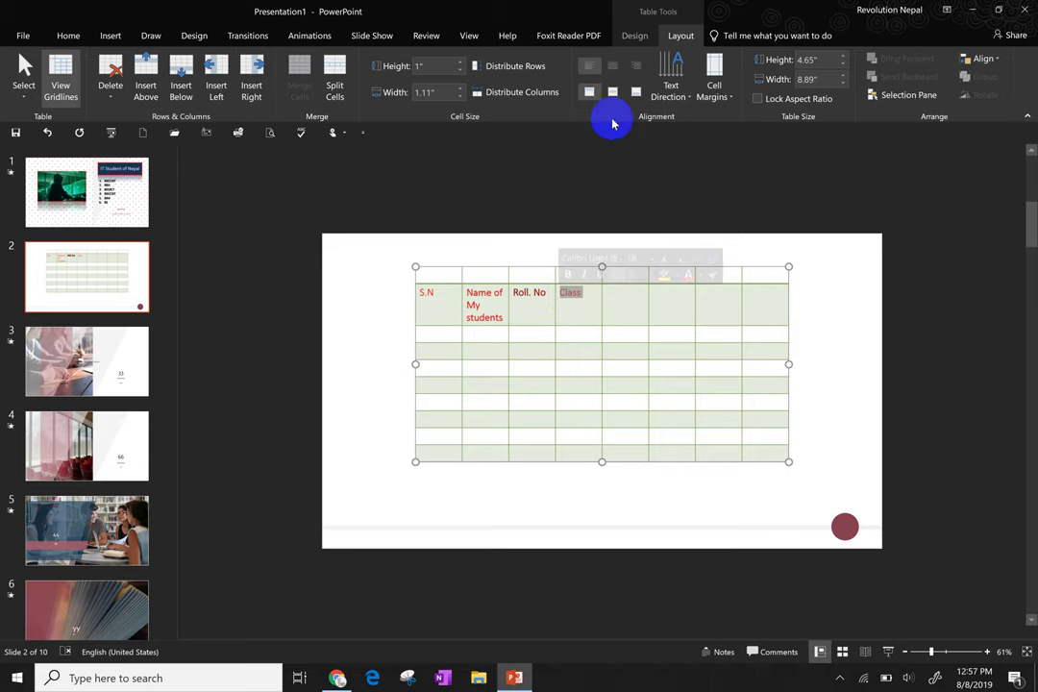
# Apply Center Vertically and Center alignment to the Class heading cell
pyautogui.click(612, 91)
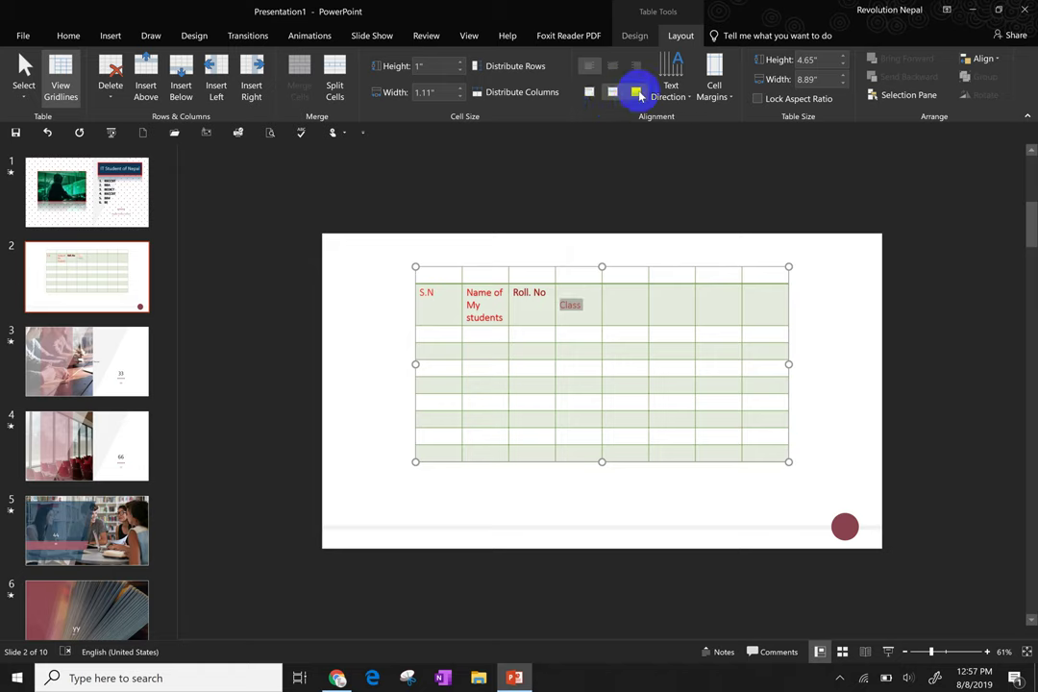
pyautogui.click(591, 91)
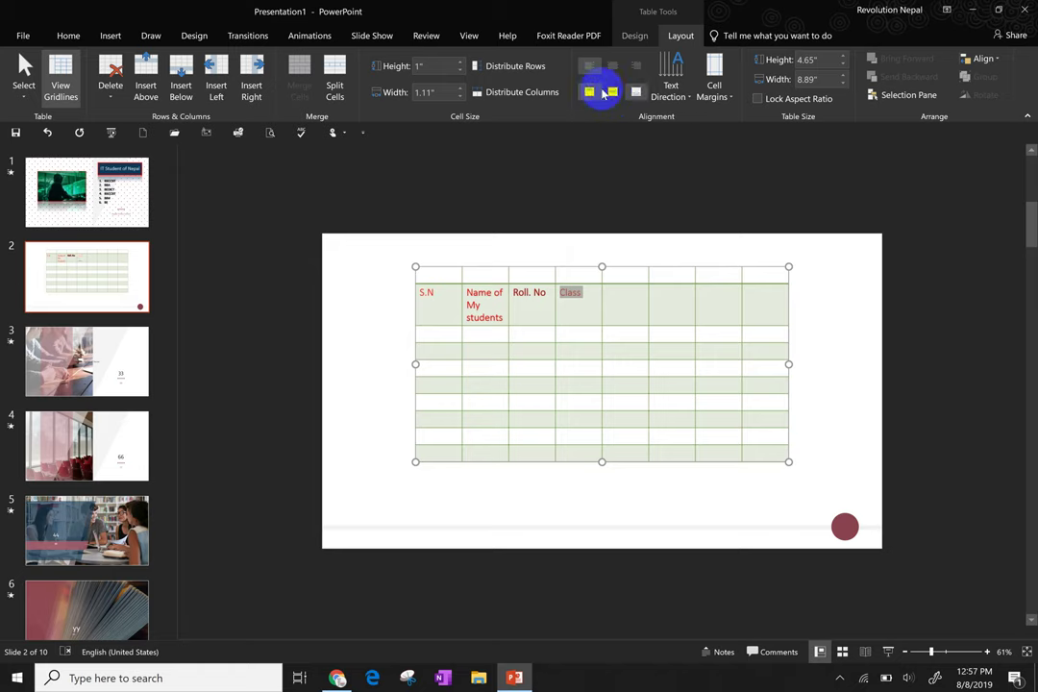
pyautogui.click(613, 93)
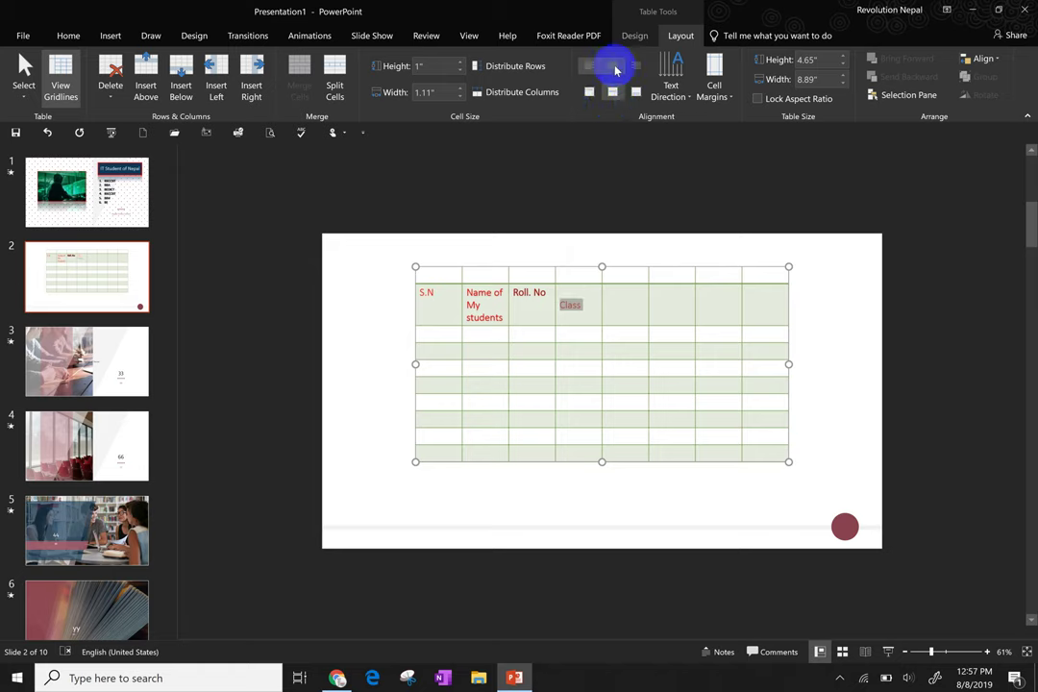
pyautogui.click(614, 65)
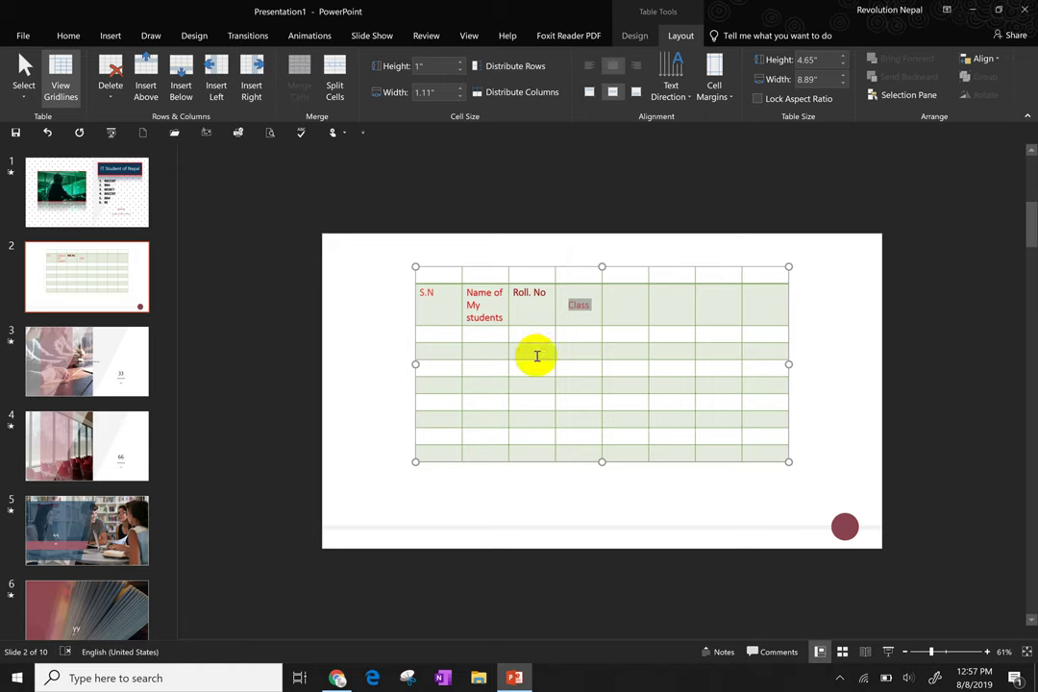
# Reselect the whole student table on slide 2 and delete it with Delete Table
pyautogui.click(706, 478)
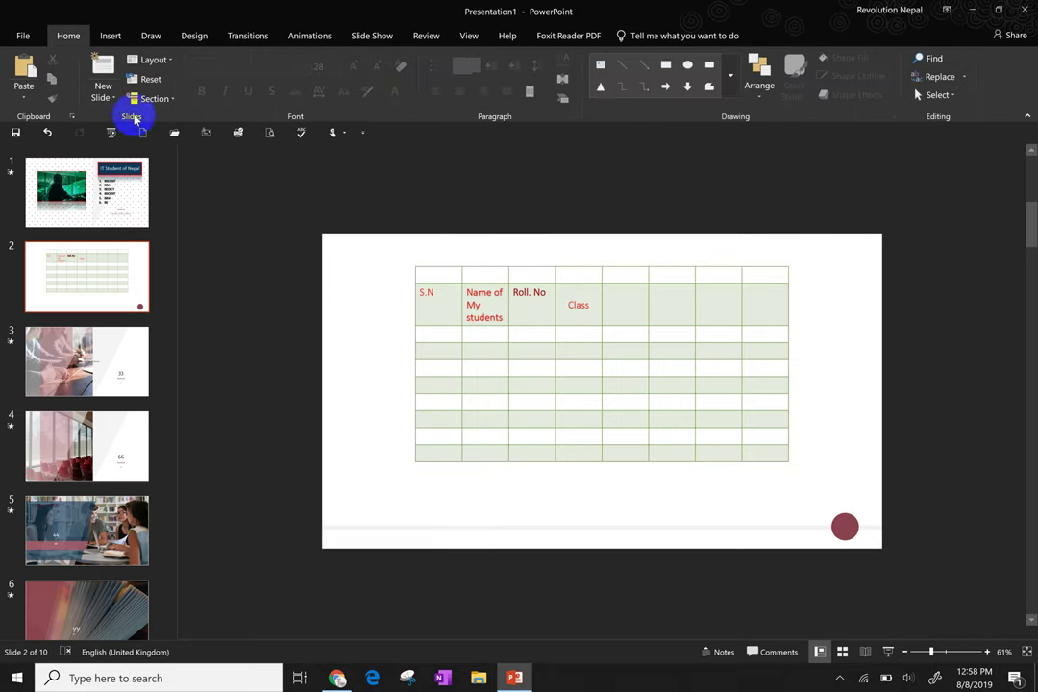
pyautogui.click(460, 332)
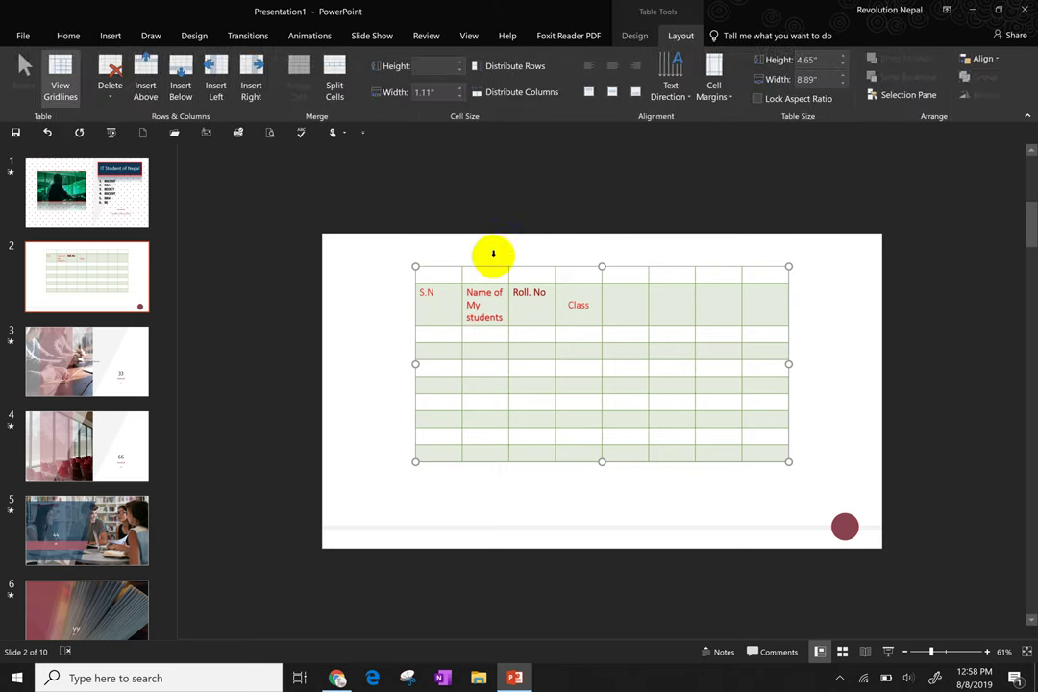
pyautogui.click(634, 36)
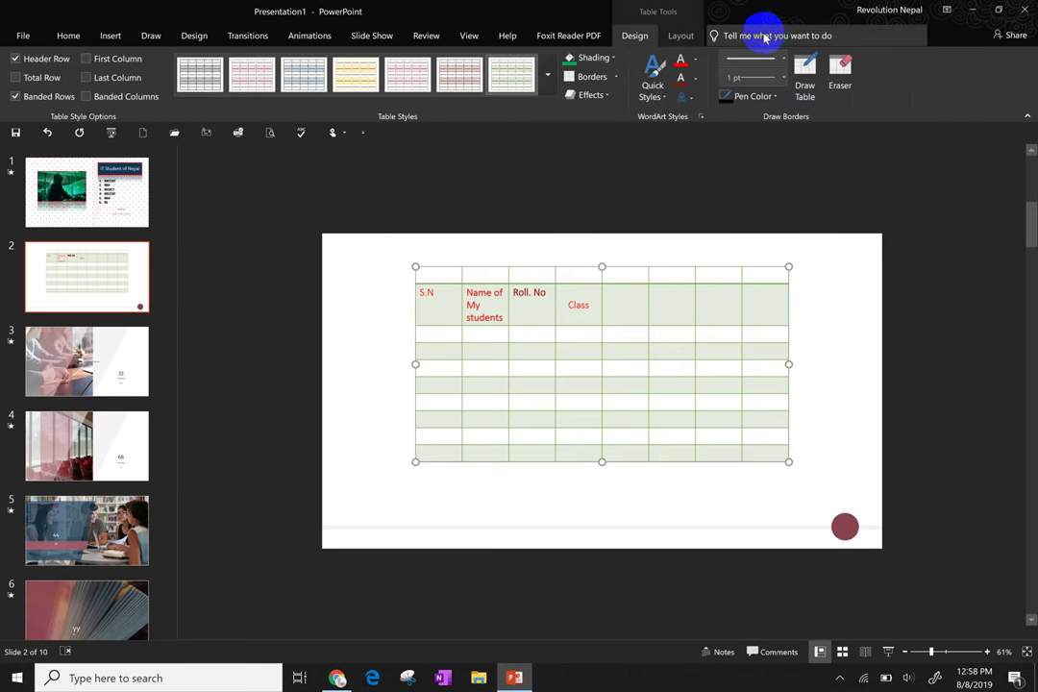
pyautogui.click(683, 36)
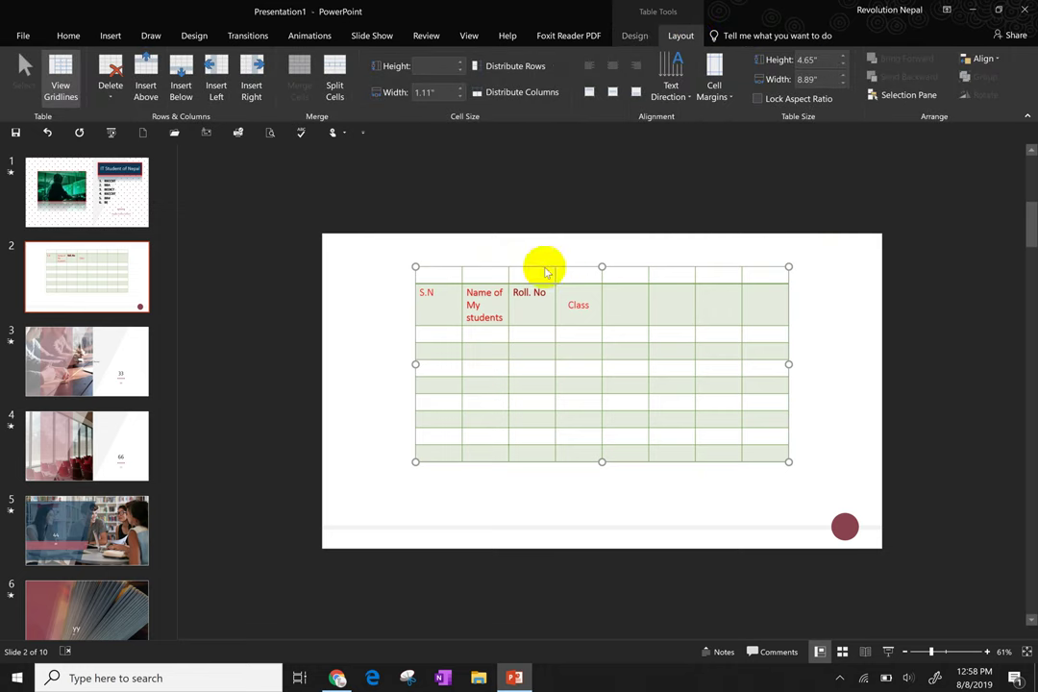
pyautogui.click(118, 103)
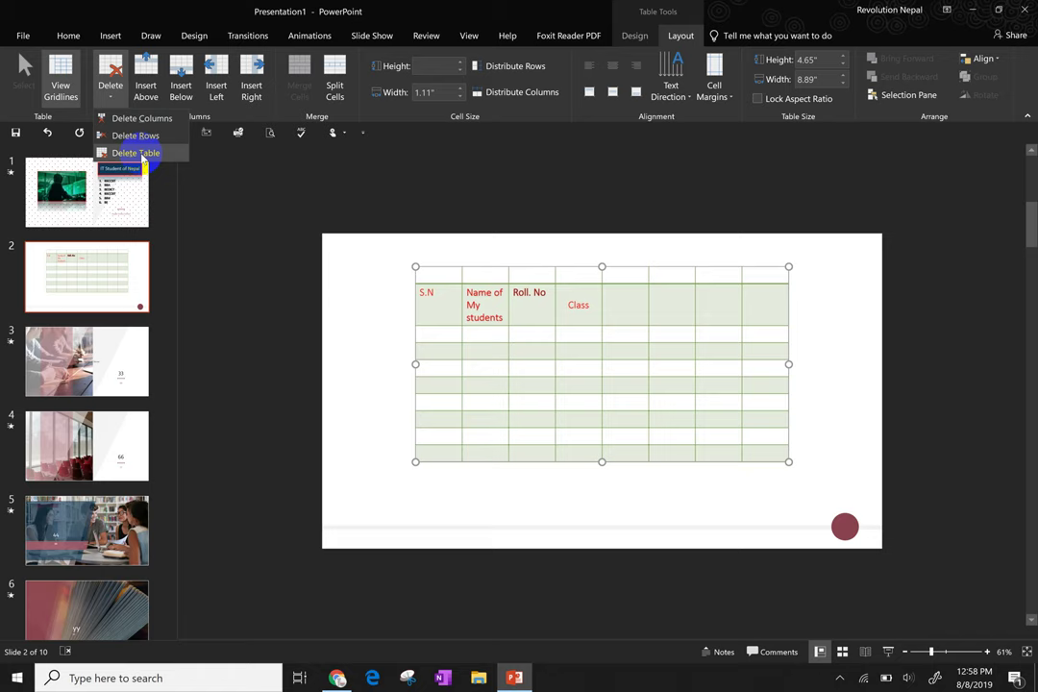
pyautogui.click(136, 152)
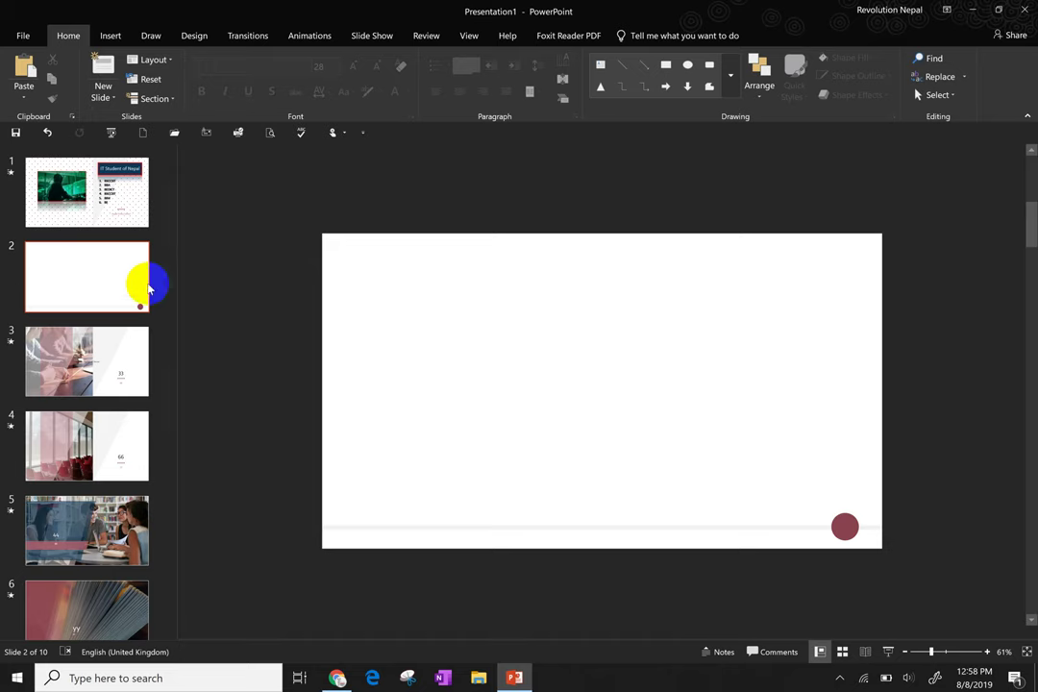
# Open the SmartArt gallery and browse the List, Cycle, Relationship, Matrix, Pyramid and Picture layouts
pyautogui.click(111, 36)
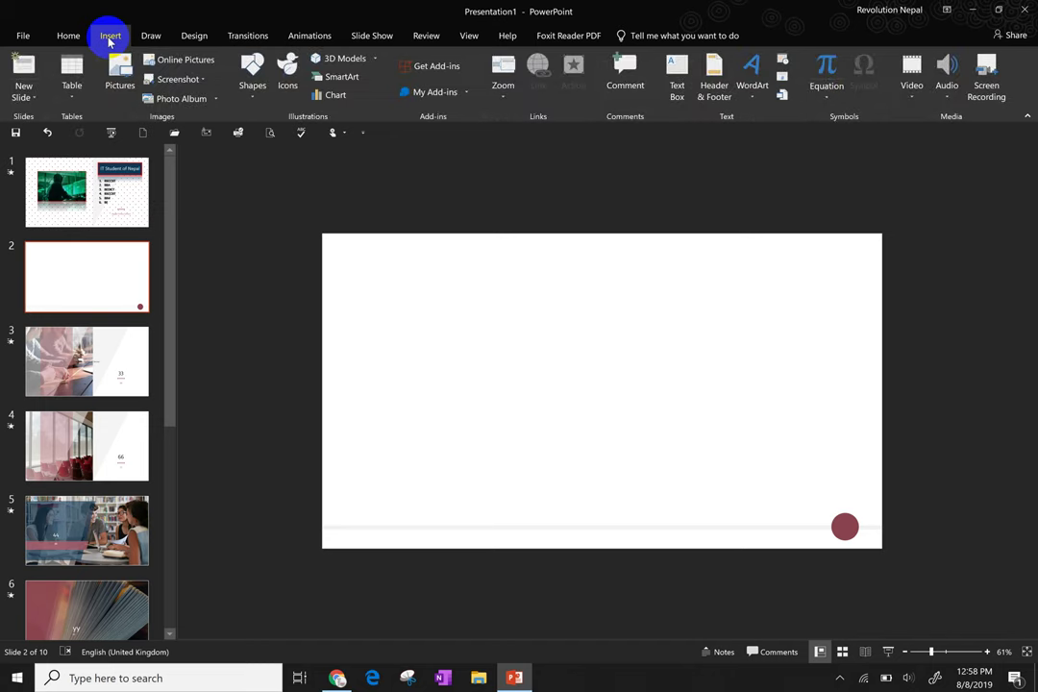
pyautogui.moveTo(601, 391)
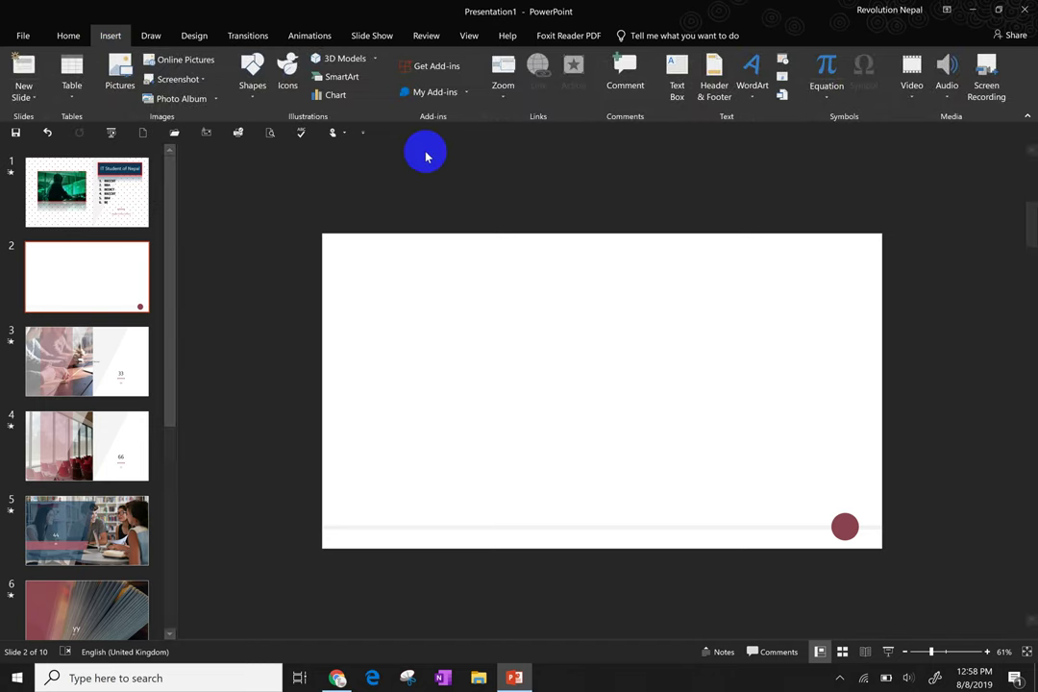
pyautogui.click(420, 211)
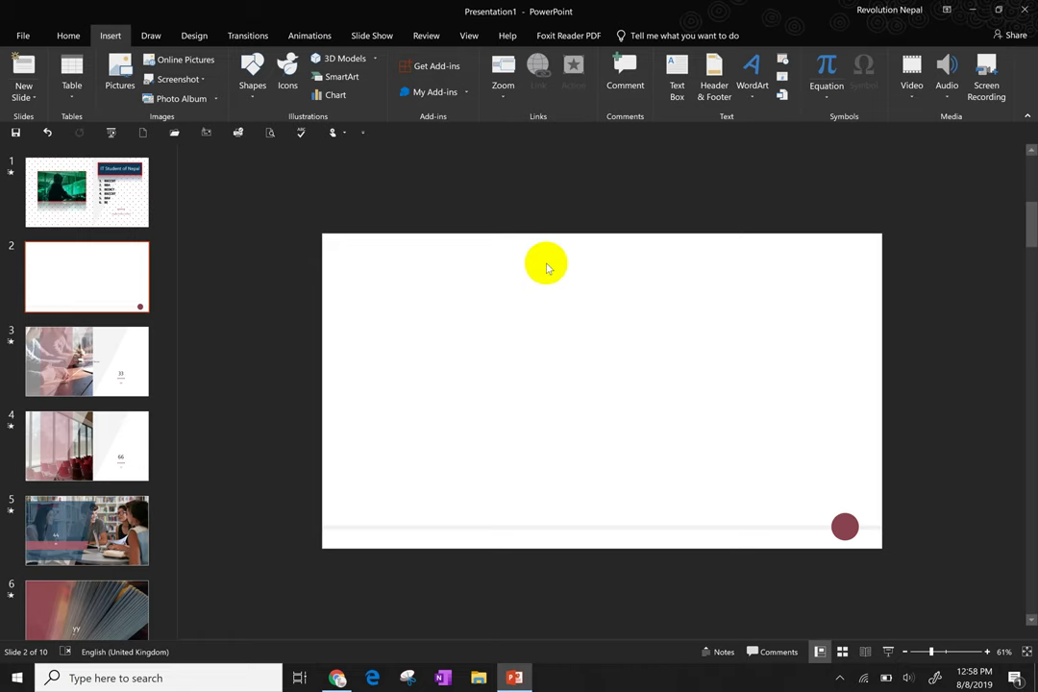
pyautogui.click(351, 83)
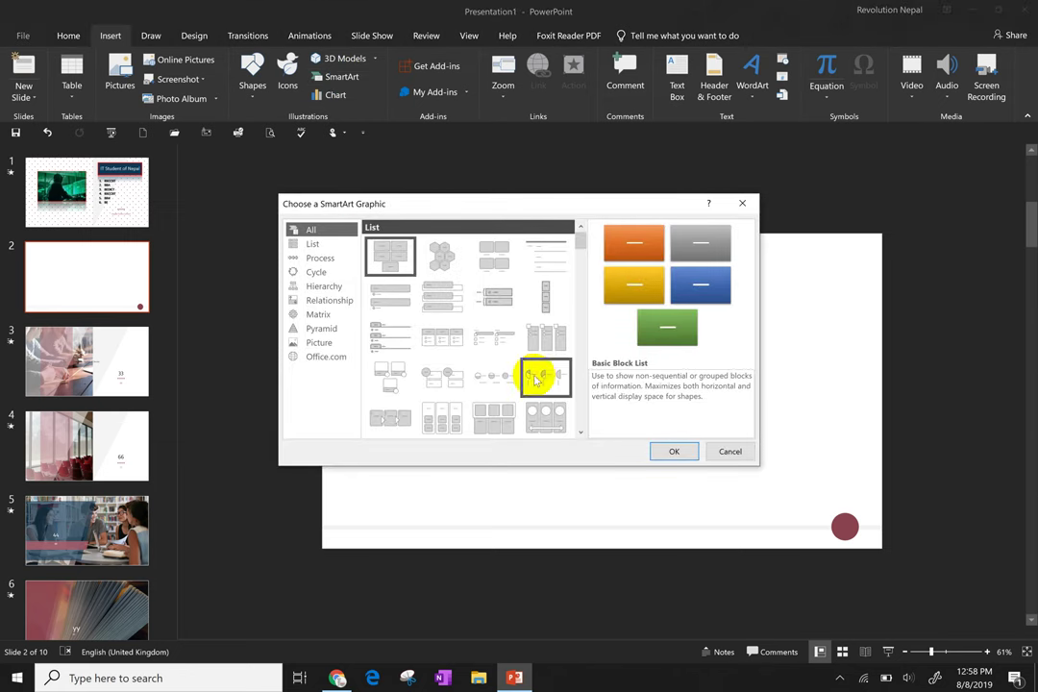
pyautogui.click(398, 421)
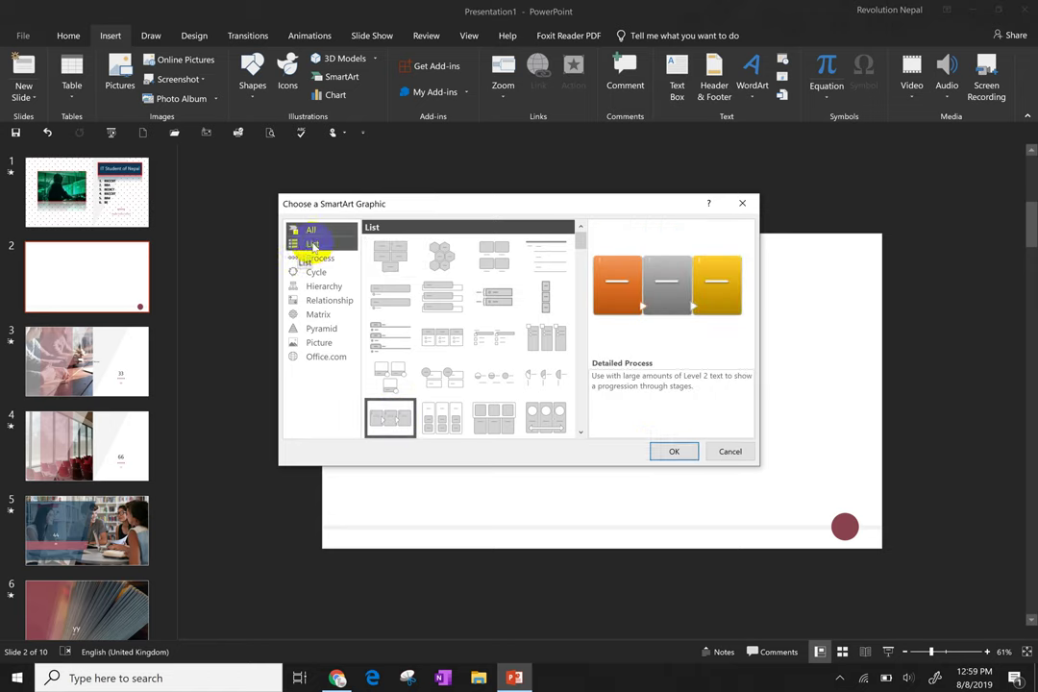
pyautogui.click(312, 244)
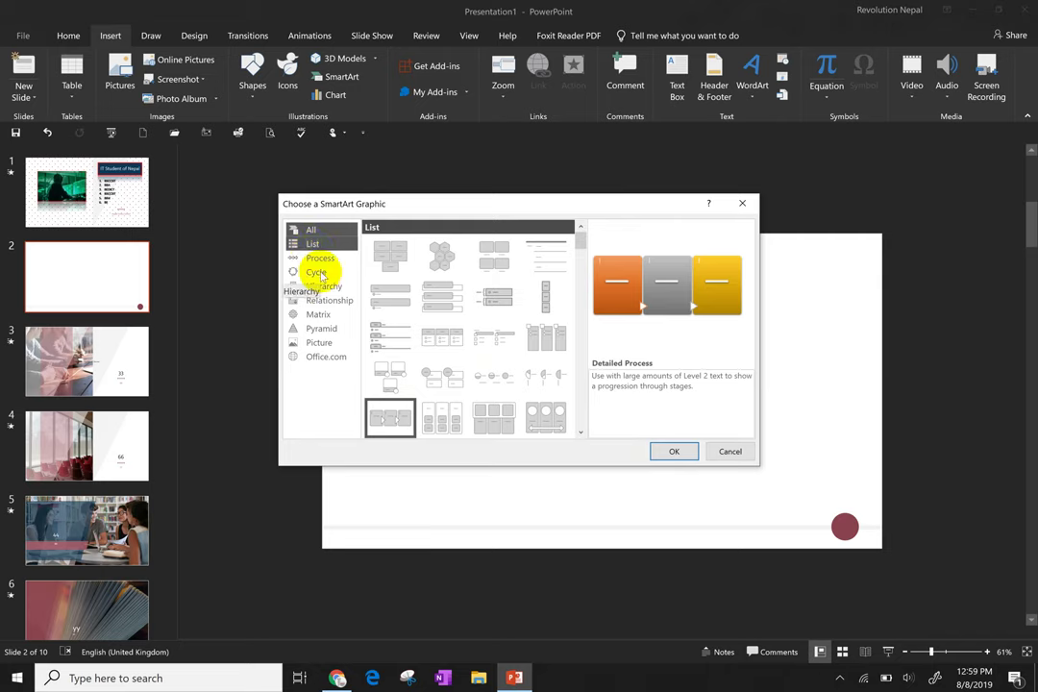
pyautogui.click(321, 275)
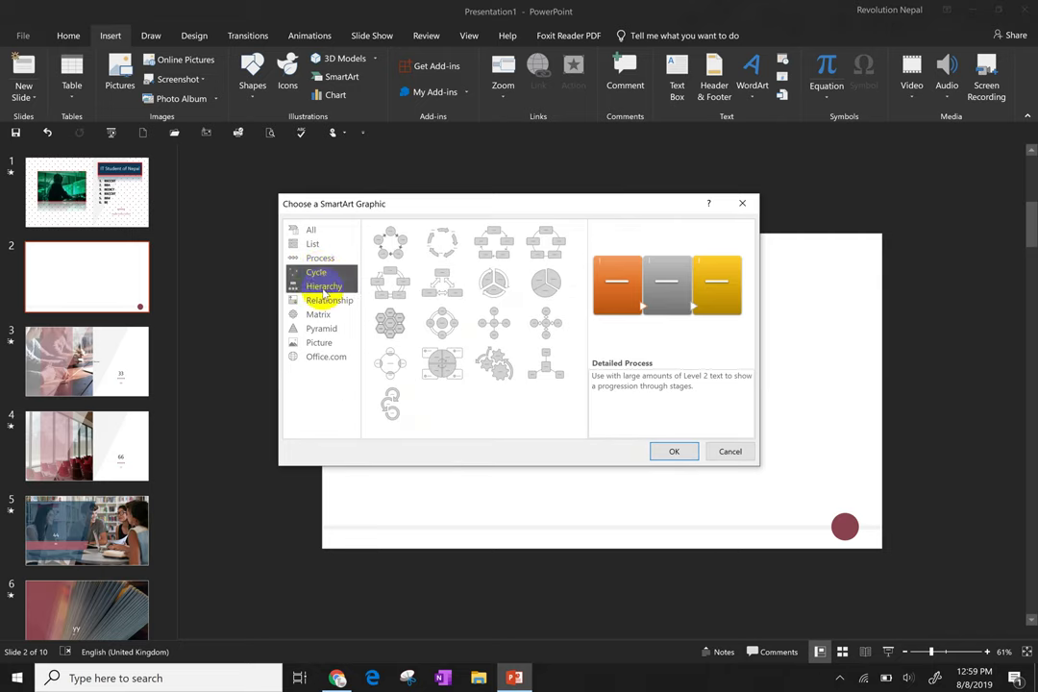
pyautogui.click(325, 302)
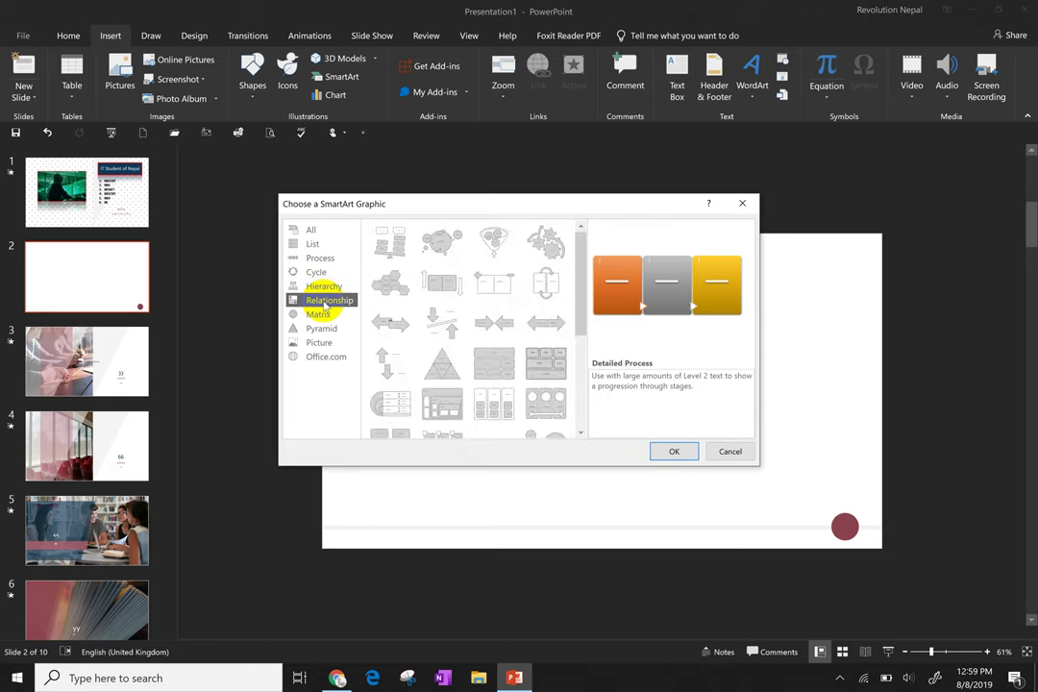
pyautogui.click(325, 316)
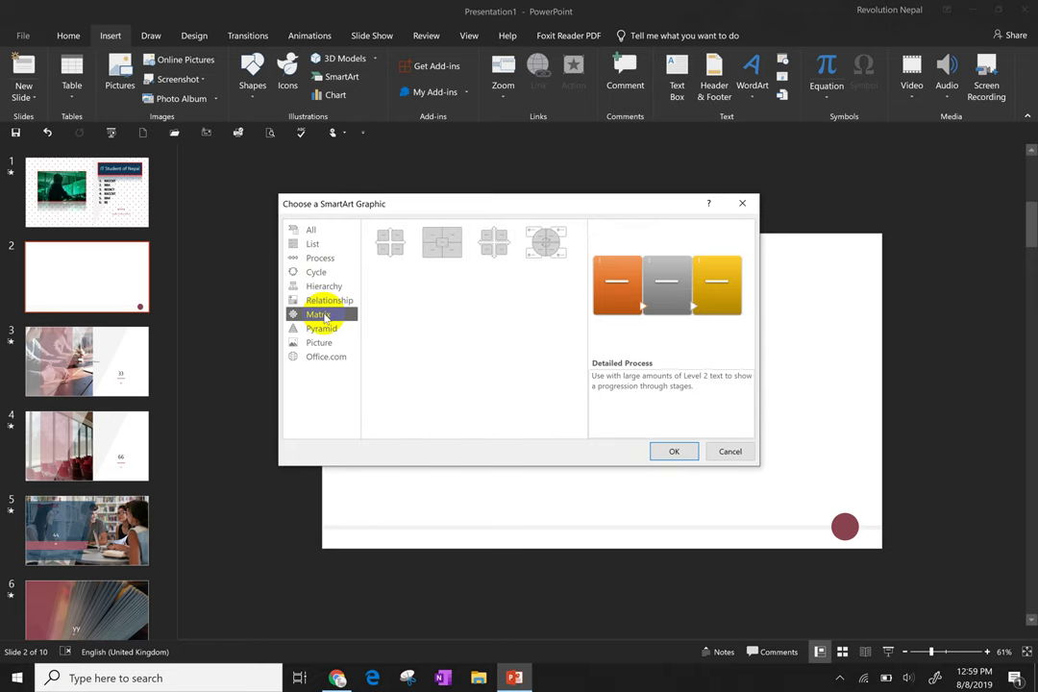
pyautogui.click(323, 330)
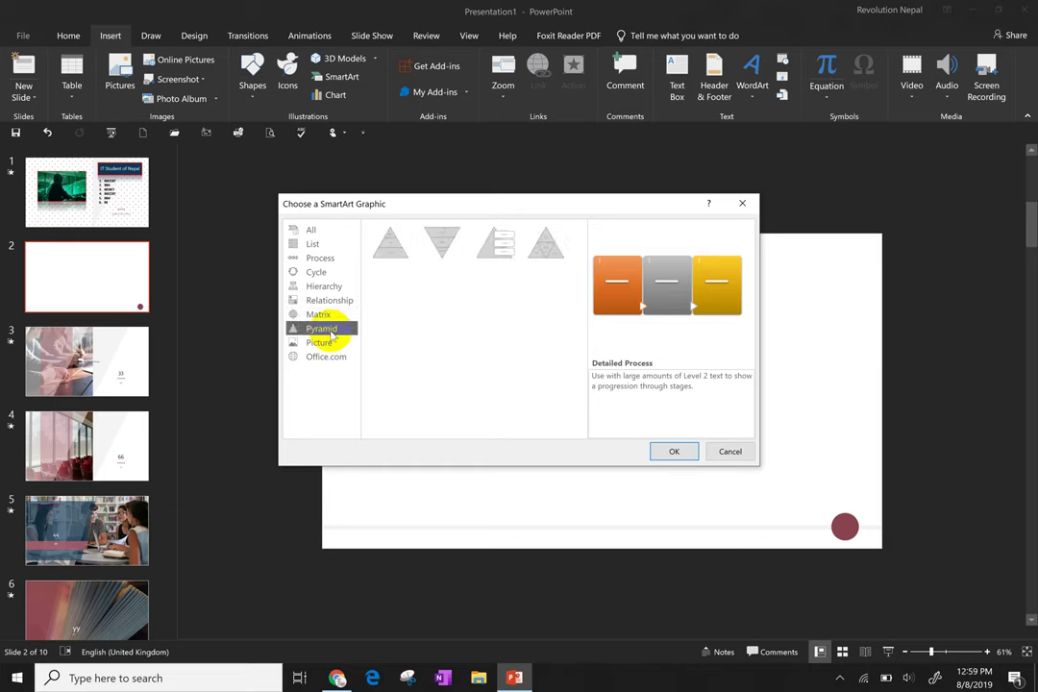
pyautogui.click(320, 343)
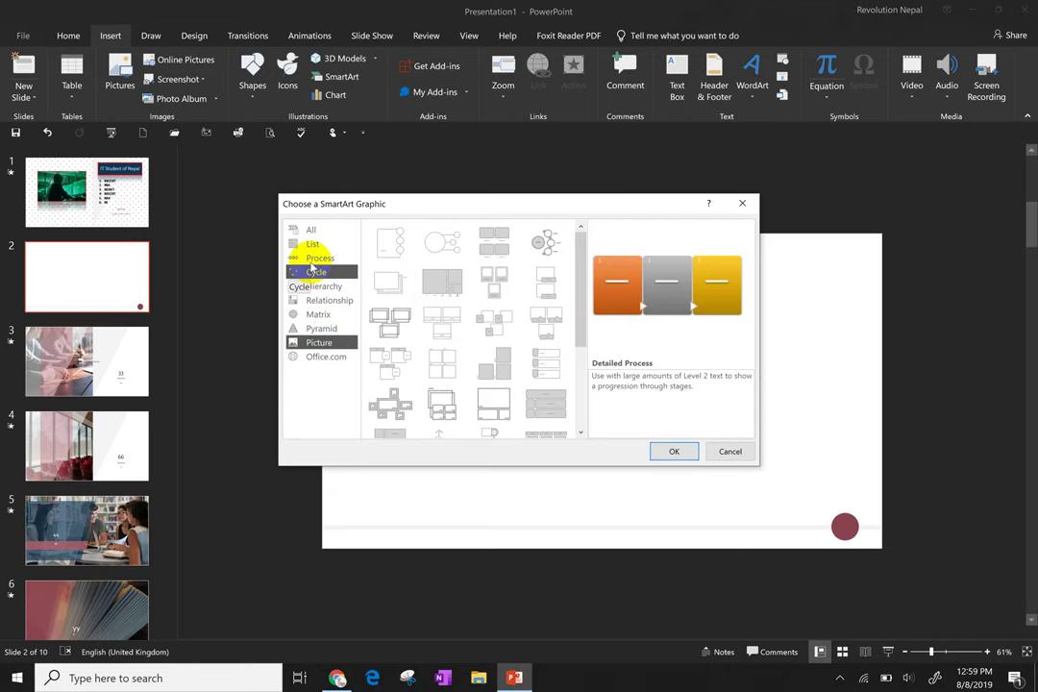
# Insert the Basic Chevron Process layout from the Process category onto slide 2
pyautogui.click(312, 263)
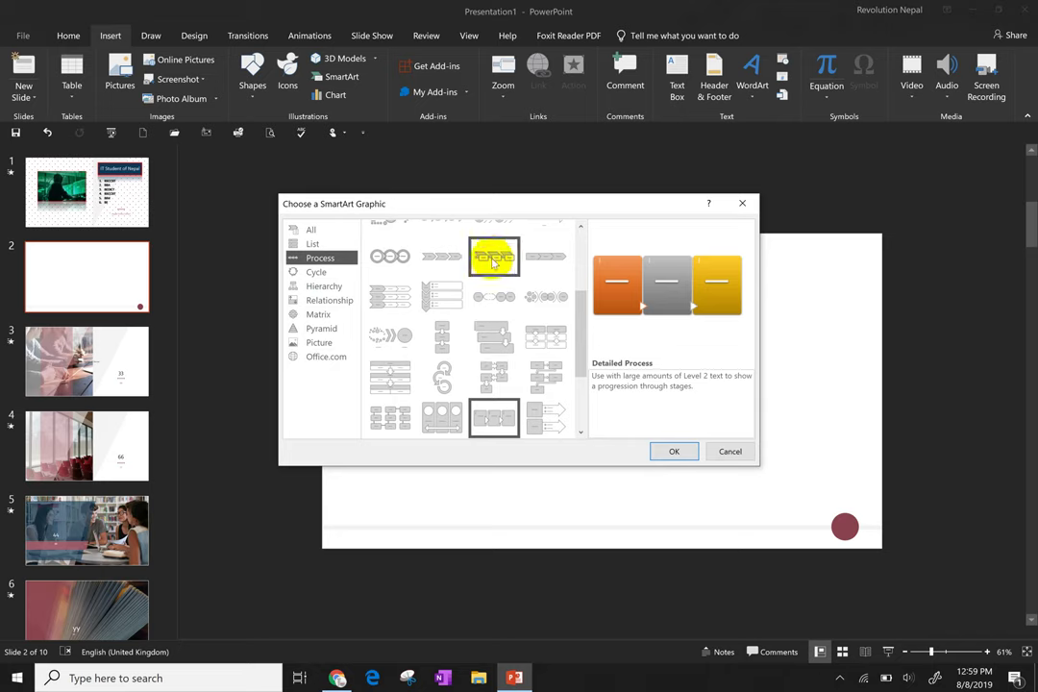
pyautogui.click(446, 260)
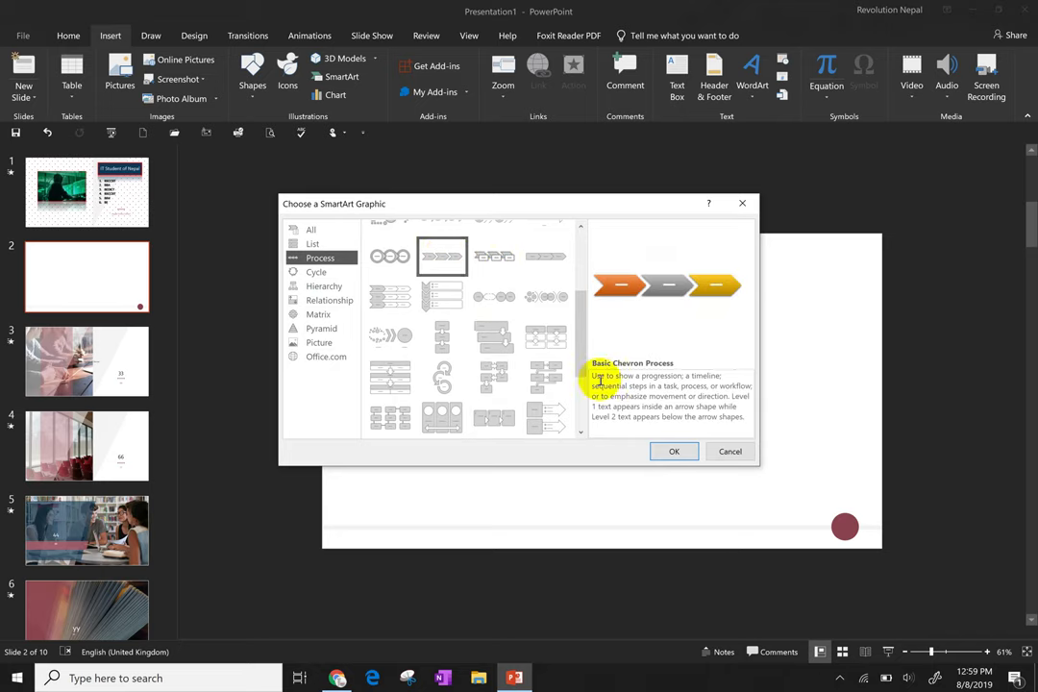
pyautogui.click(676, 453)
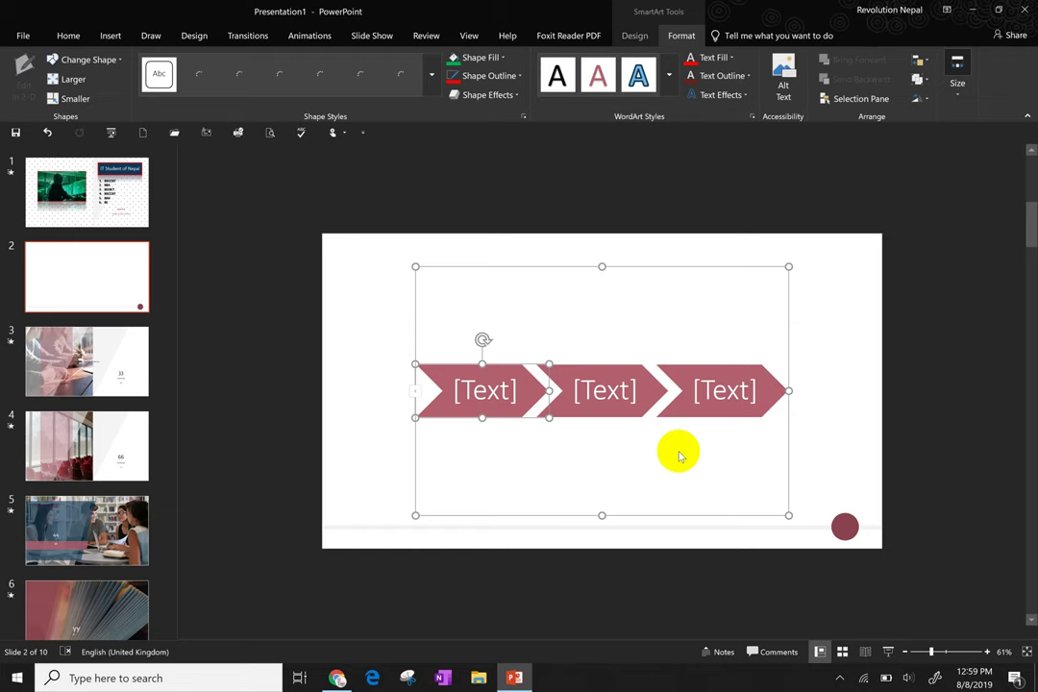
# Type Input, Process and Output into the three chevron placeholders
pyautogui.click(547, 377)
pyautogui.click(505, 385)
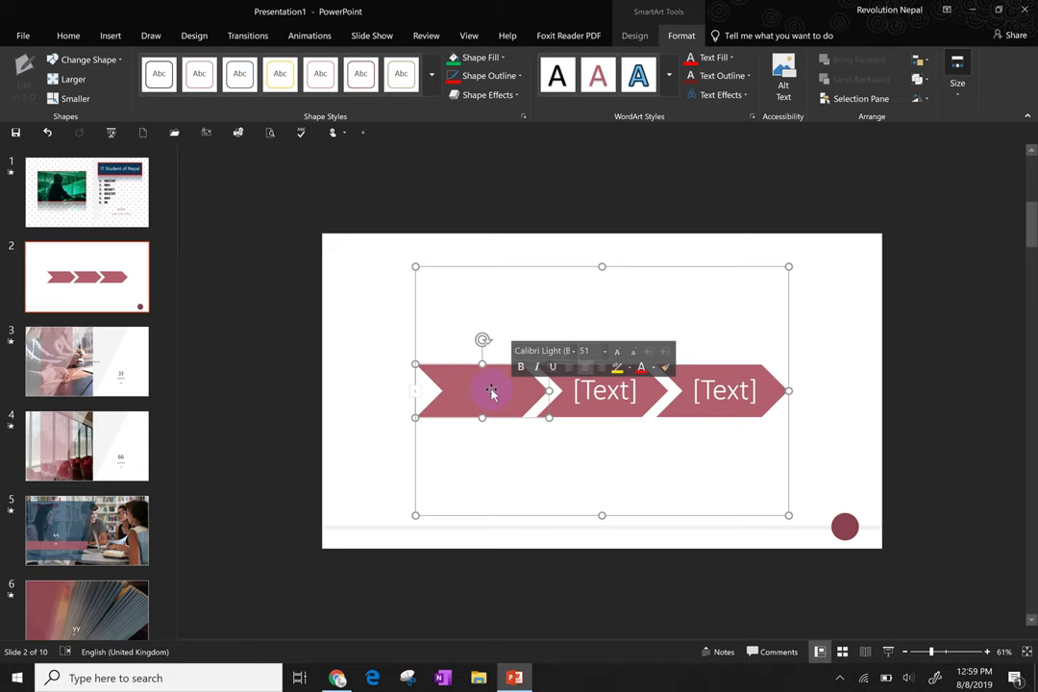
pyautogui.write('Input')
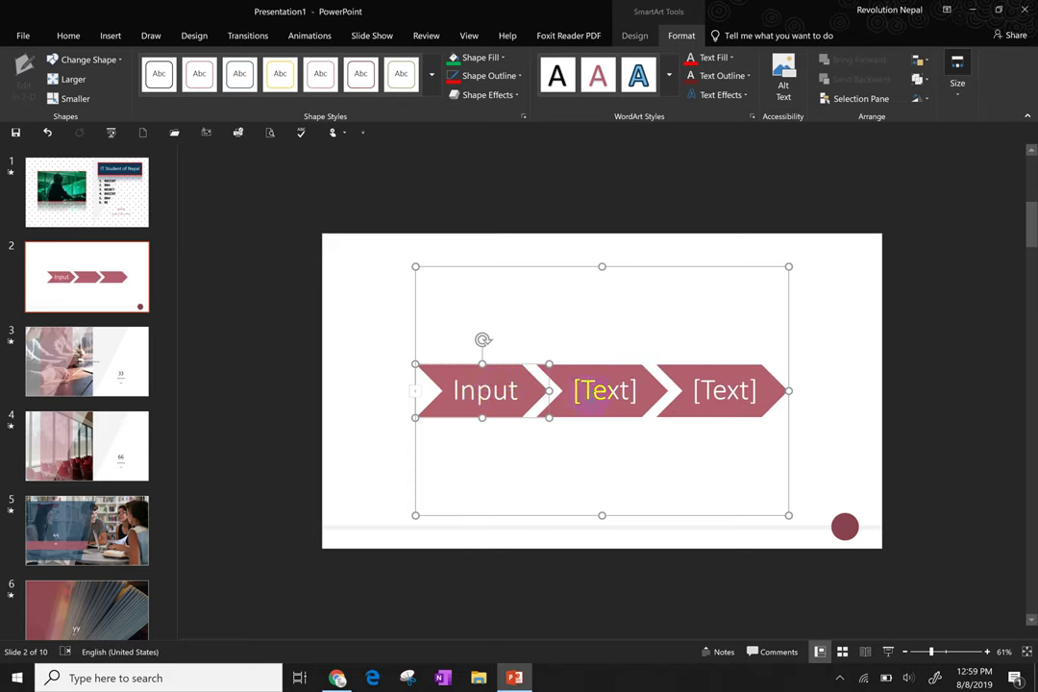
pyautogui.click(592, 400)
pyautogui.write('Process')
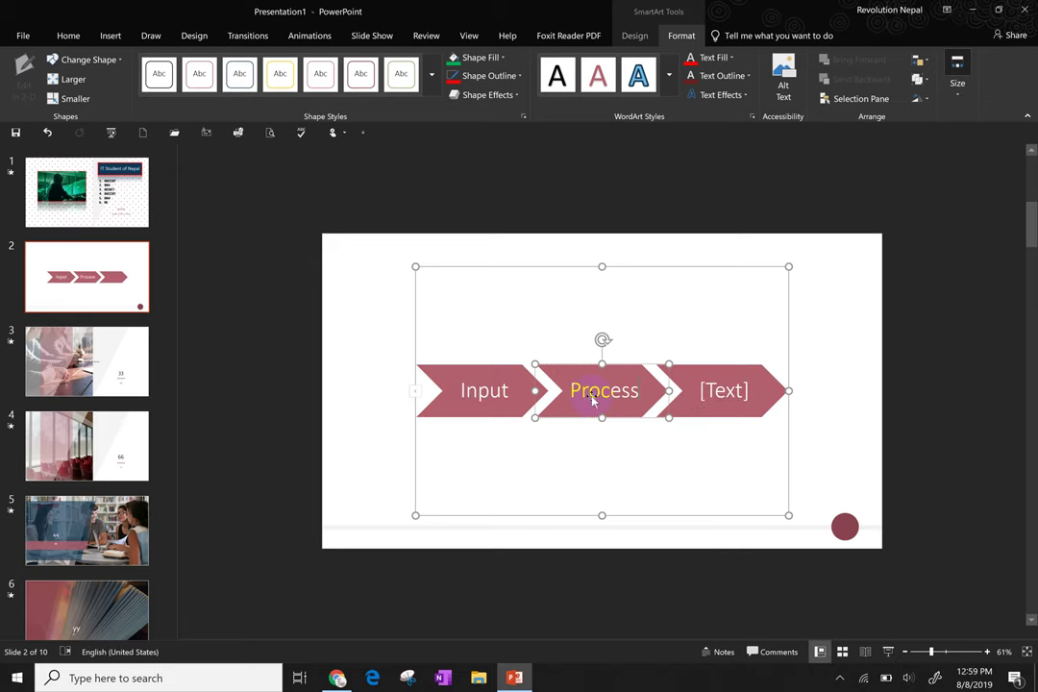
pyautogui.click(712, 391)
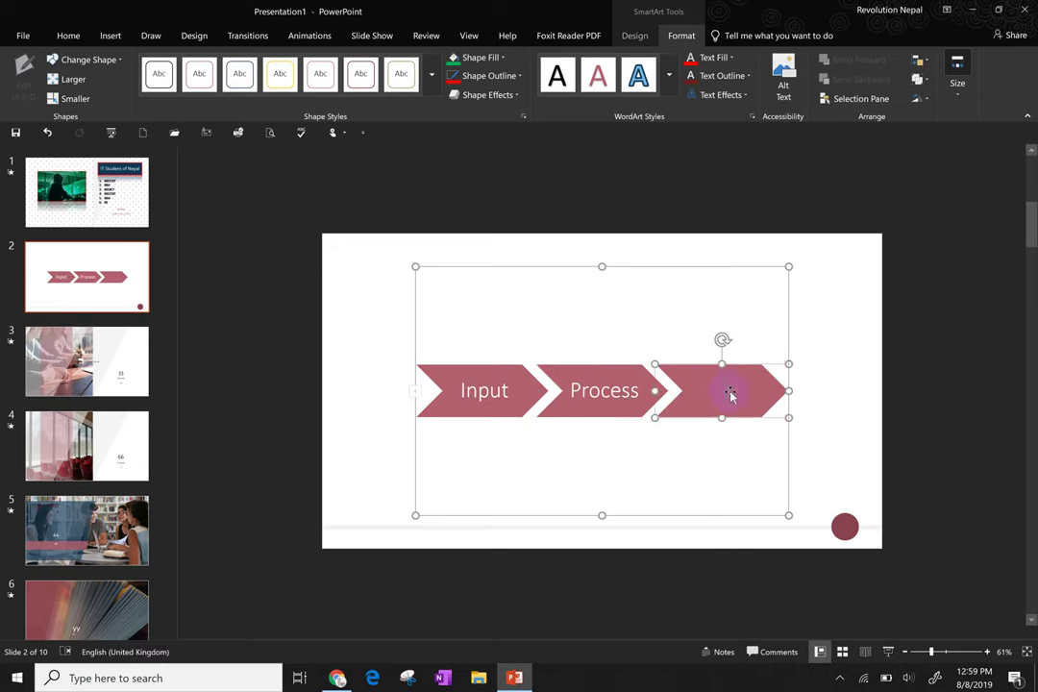
pyautogui.write('Outp')
pyautogui.write('ut')
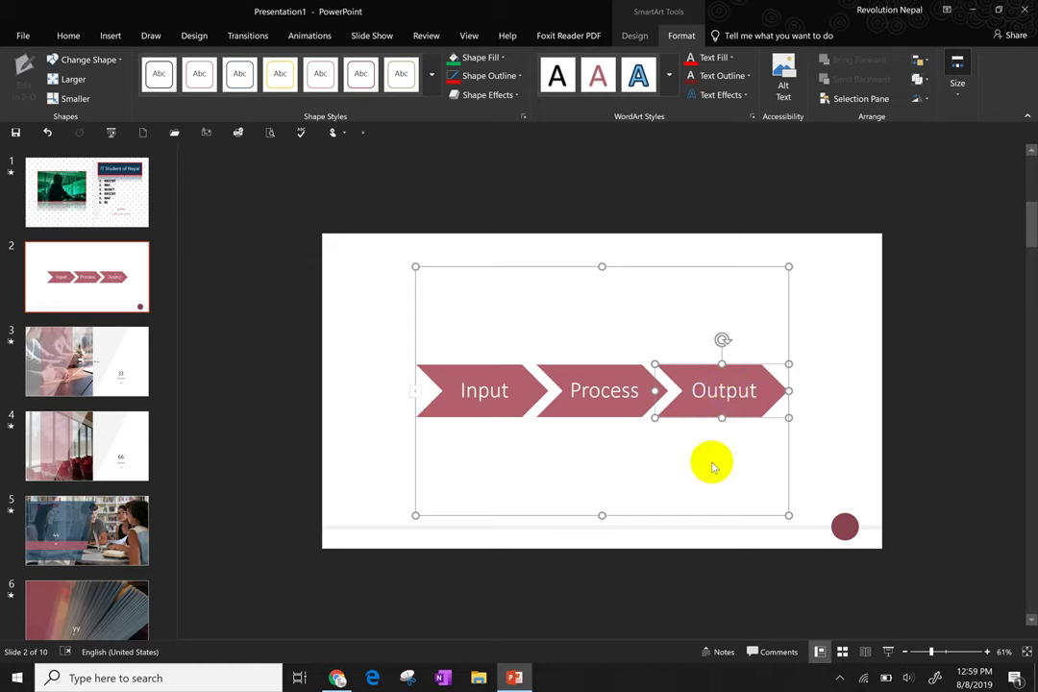
pyautogui.click(708, 465)
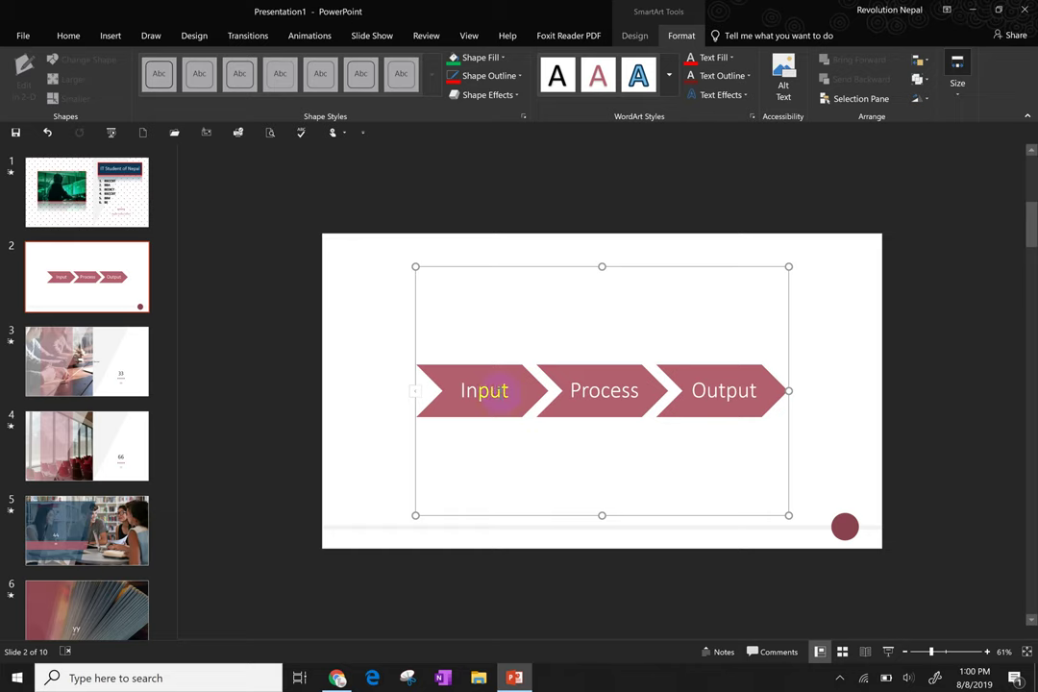
# Give the Input chevron a white outlined style and a light green fill
pyautogui.click(492, 394)
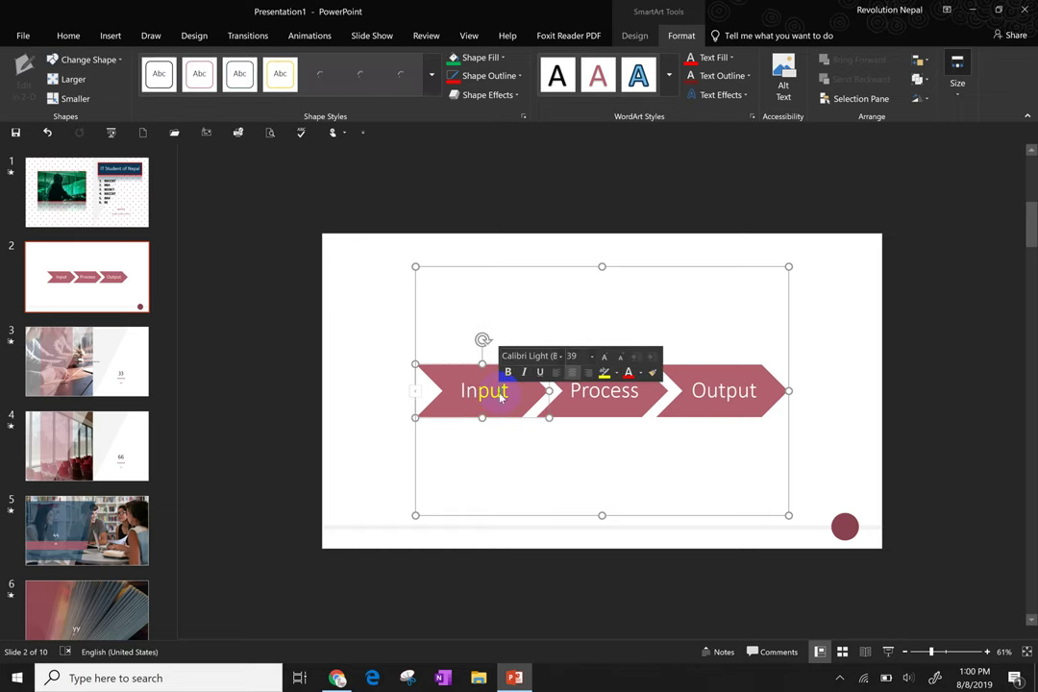
pyautogui.click(315, 85)
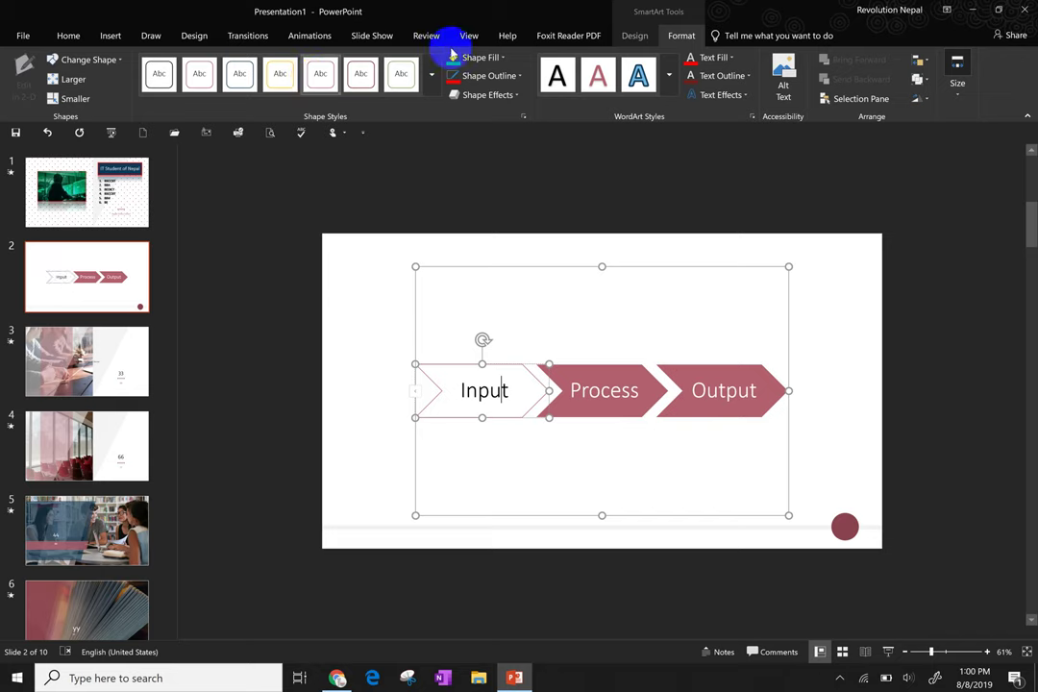
pyautogui.click(472, 60)
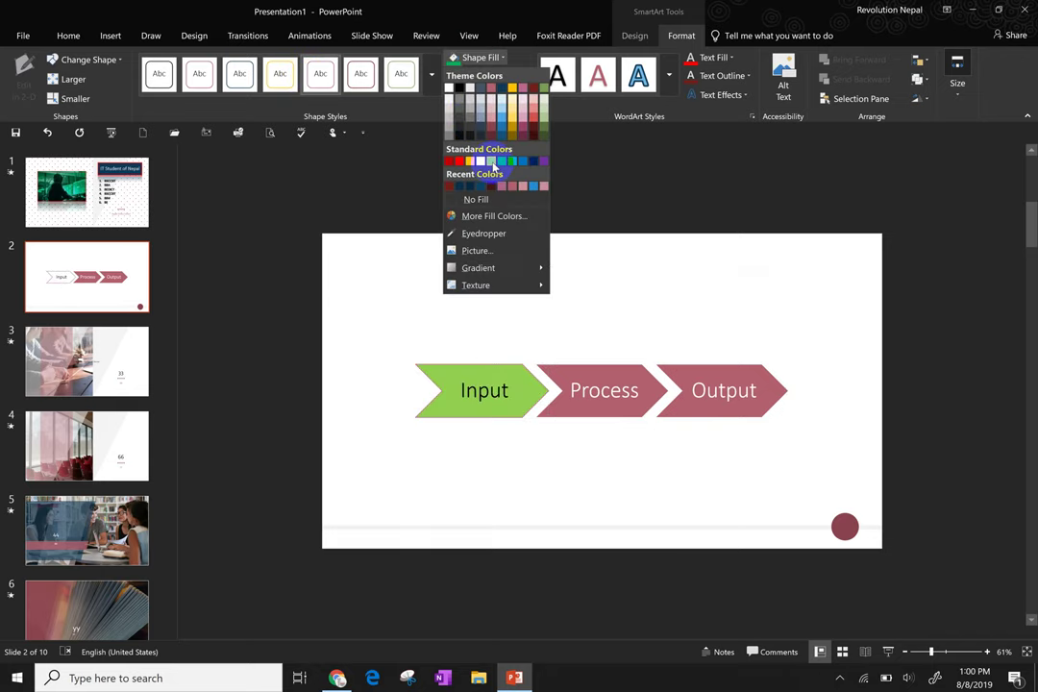
pyautogui.click(493, 164)
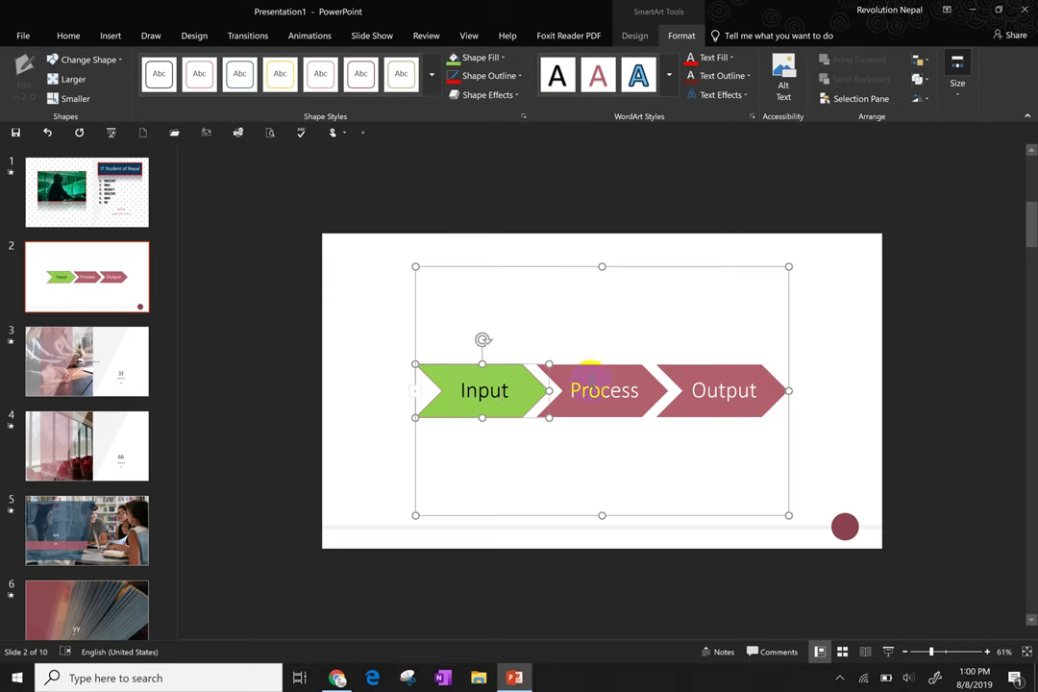
# Fill the Process chevron dark purple and the Output chevron navy
pyautogui.click(592, 370)
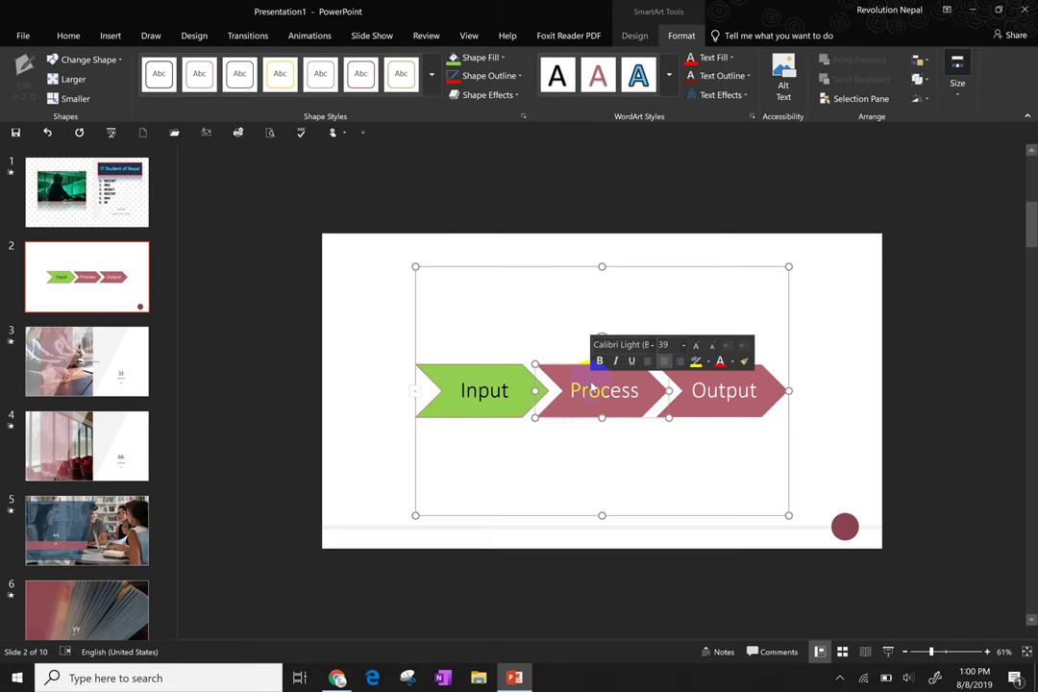
pyautogui.click(496, 59)
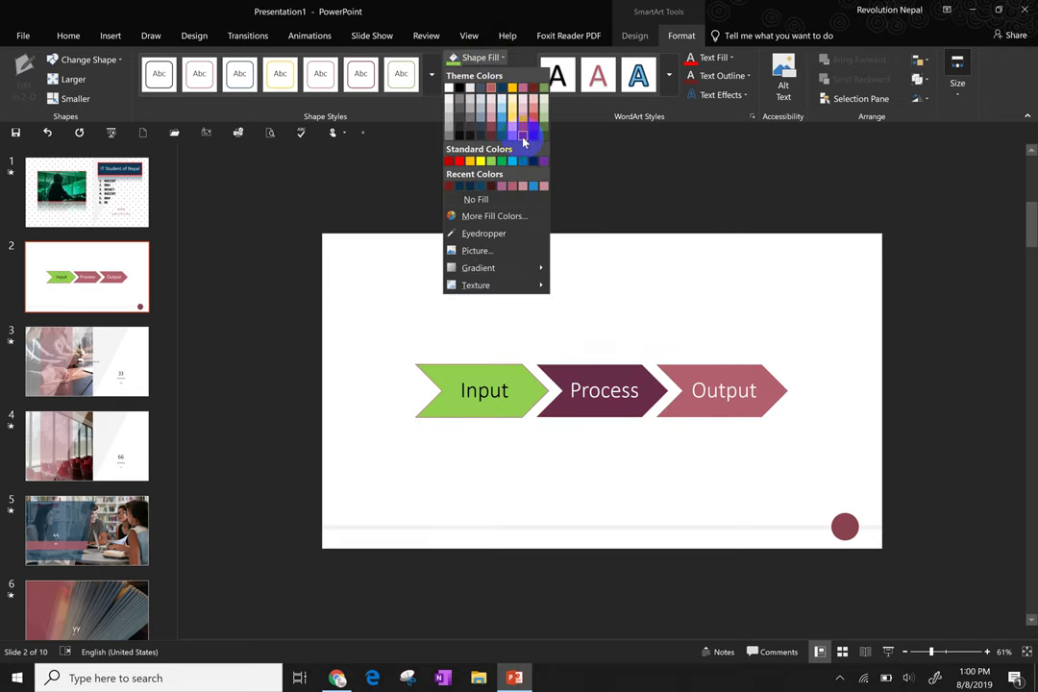
pyautogui.click(523, 141)
pyautogui.click(690, 368)
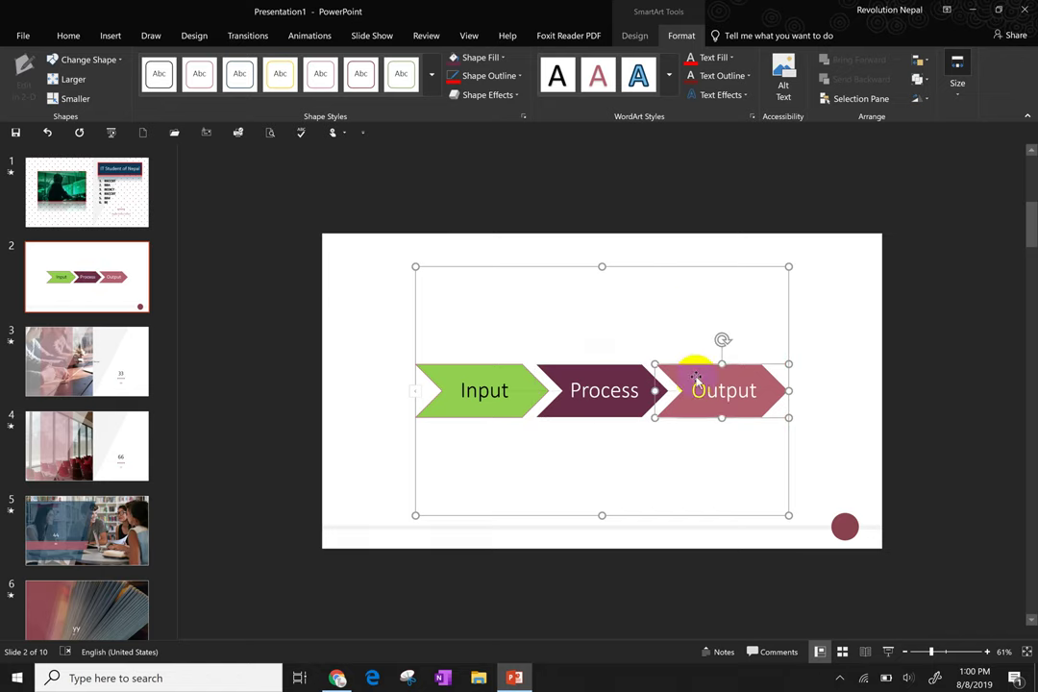
pyautogui.click(490, 58)
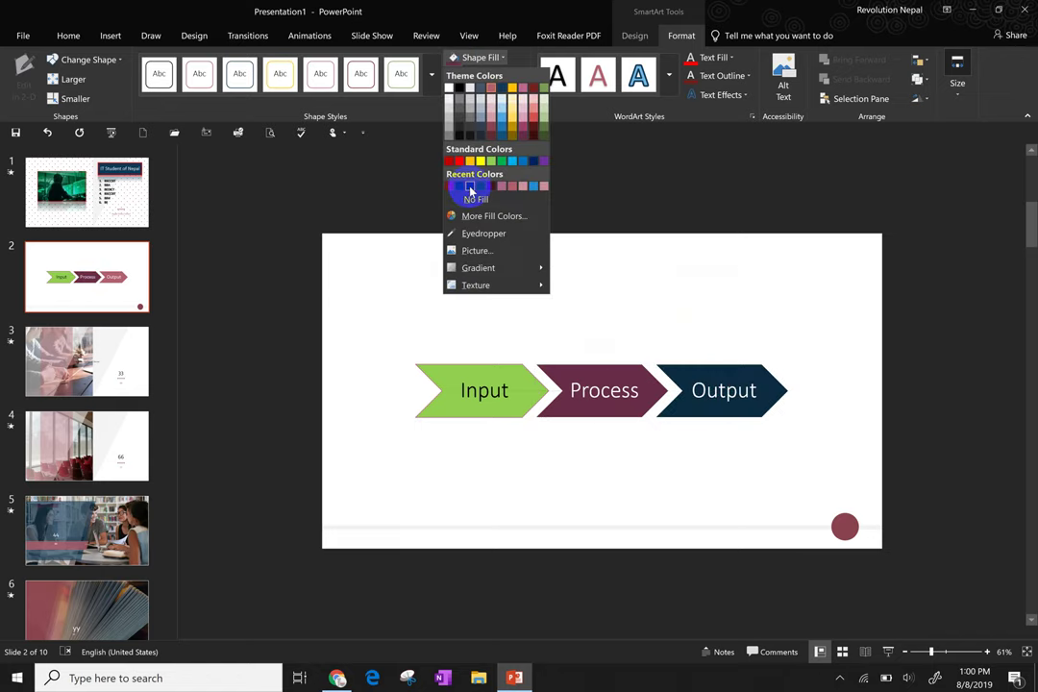
pyautogui.click(470, 189)
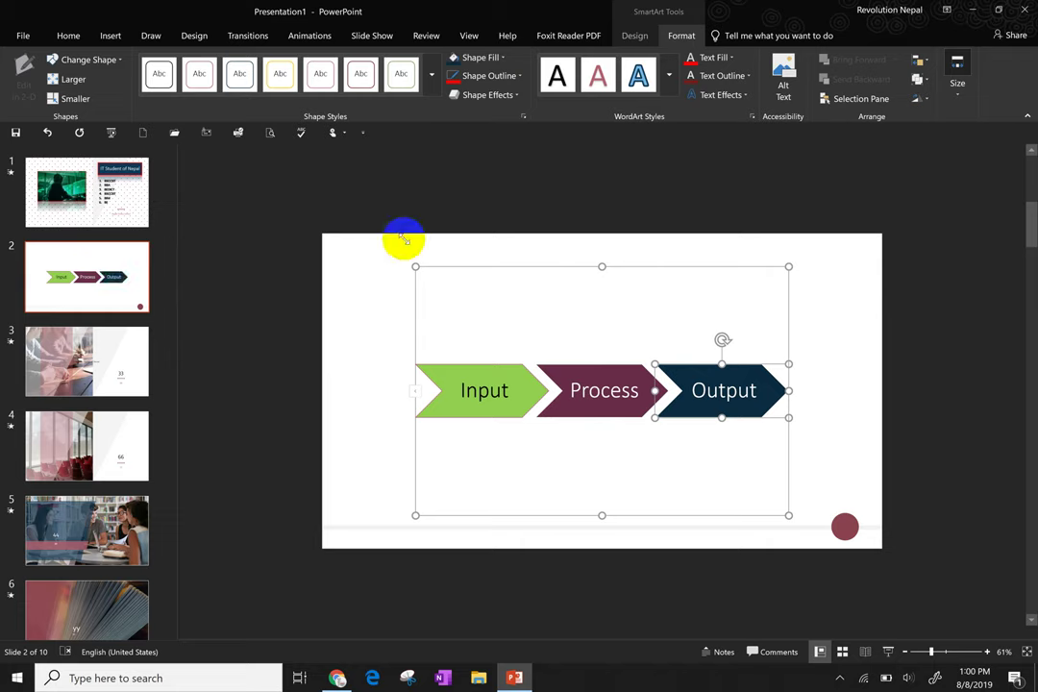
# Stretch the chevron diagram from the slide's top-left corner to its right edge
pyautogui.moveTo(415, 266); pyautogui.dragTo(323, 235)
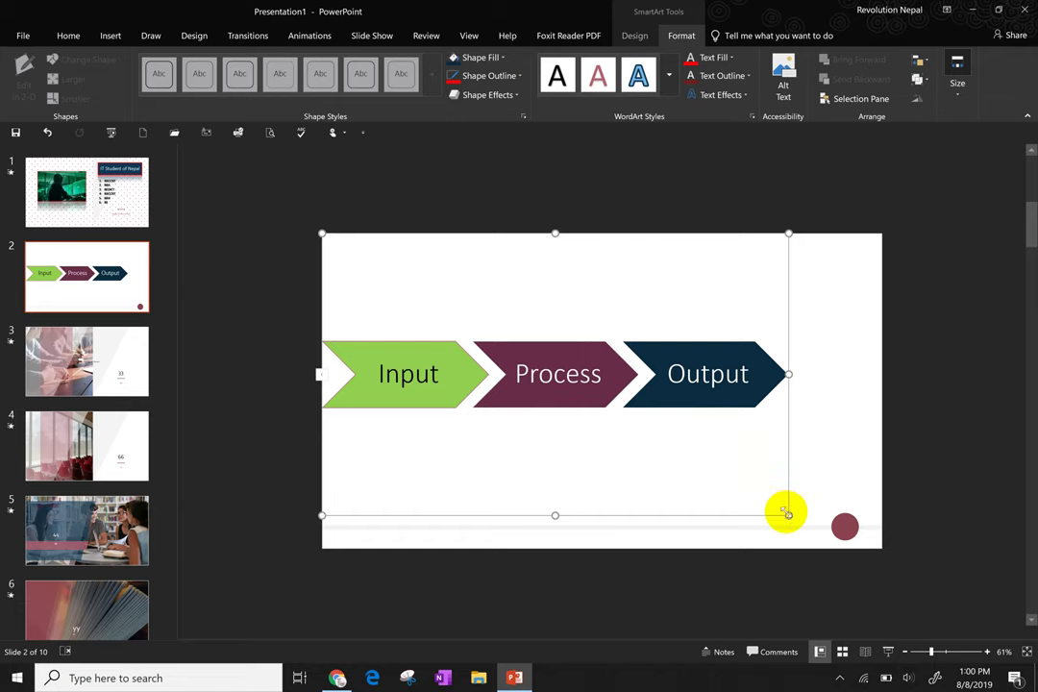
pyautogui.moveTo(786, 516); pyautogui.dragTo(881, 512)
pyautogui.click(961, 366)
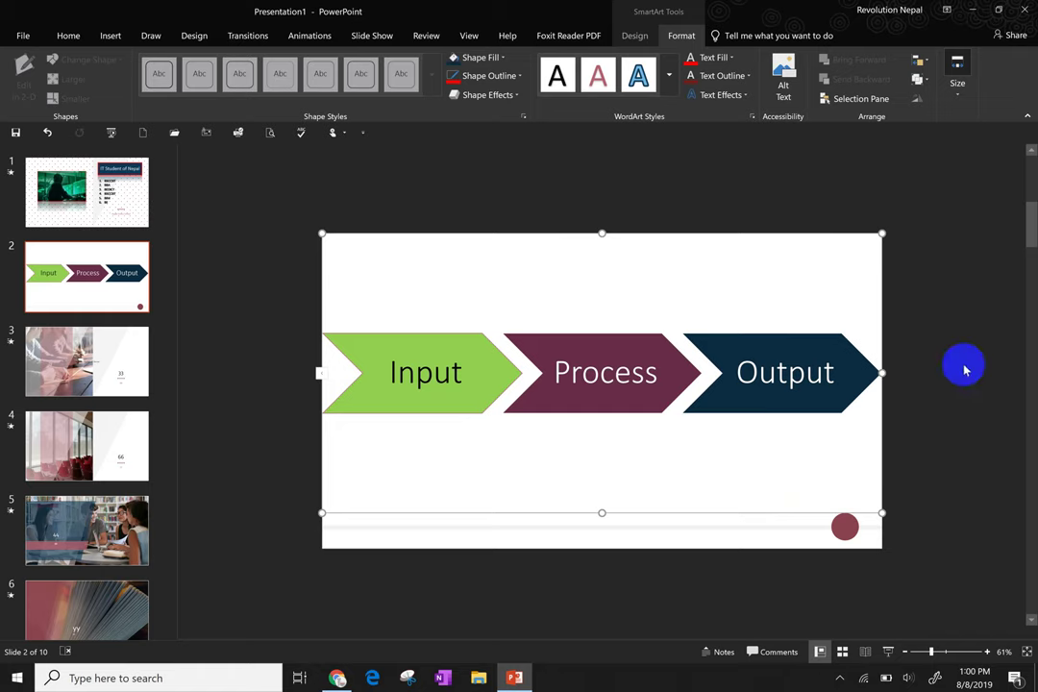
# Change the Process chevron's shape to an oval
pyautogui.click(608, 377)
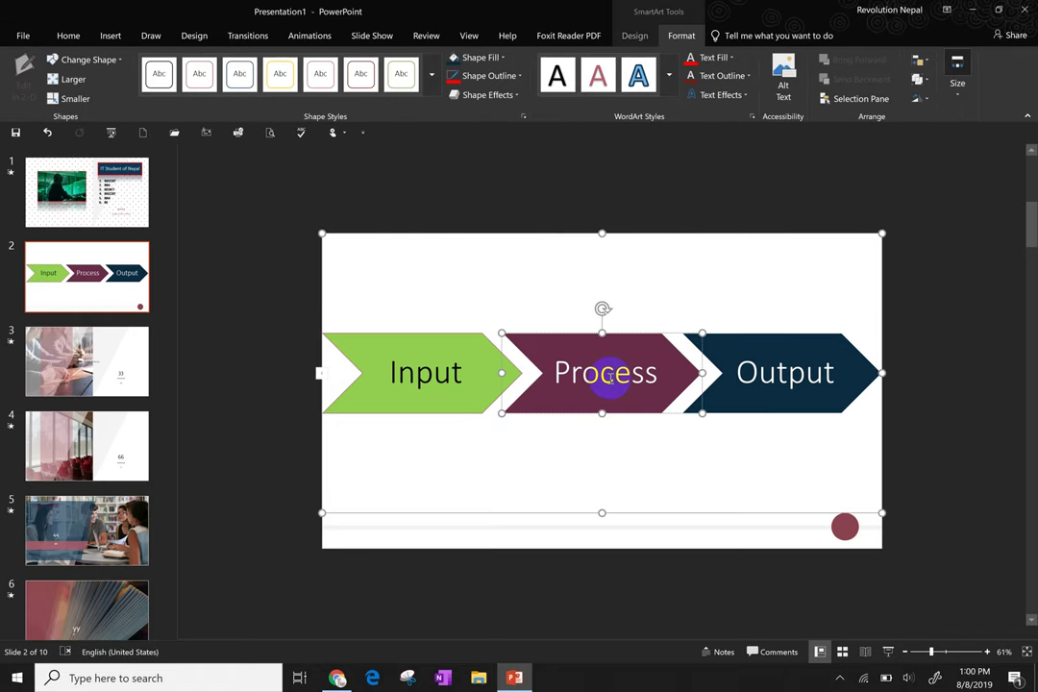
pyautogui.click(105, 62)
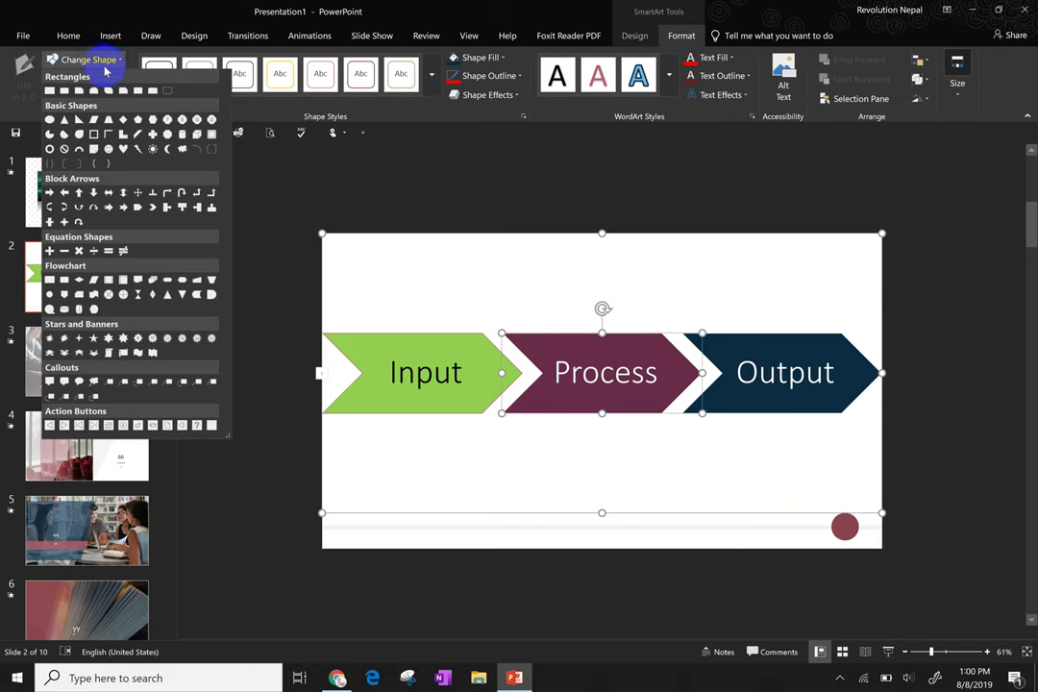
pyautogui.click(50, 120)
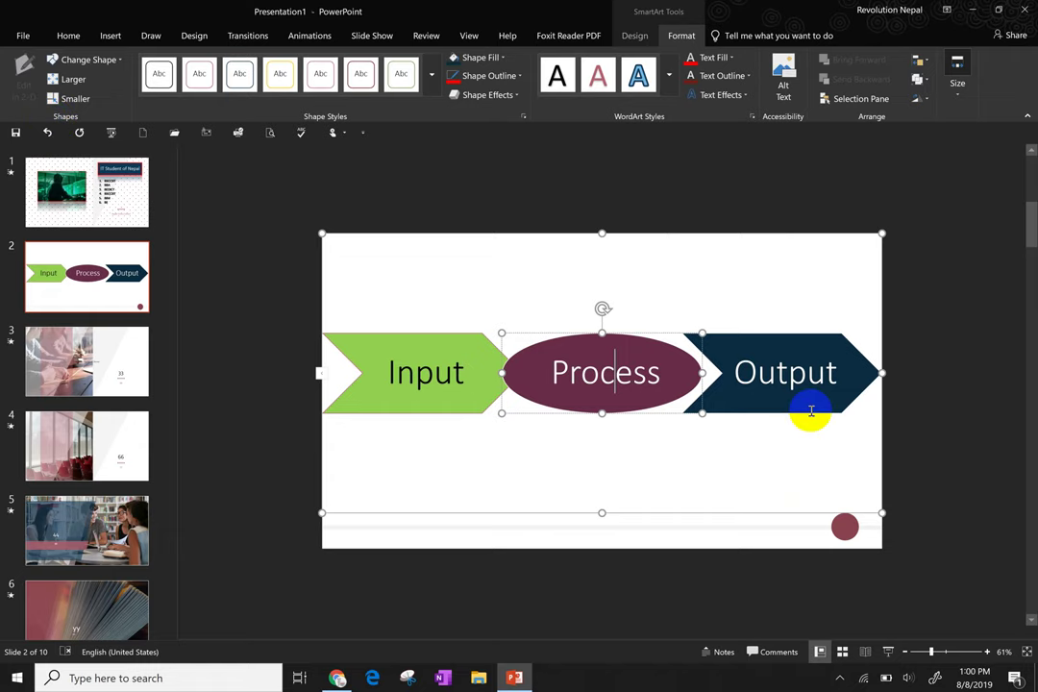
# Colour the word Output red, then select the Process text in the oval
pyautogui.click(802, 368)
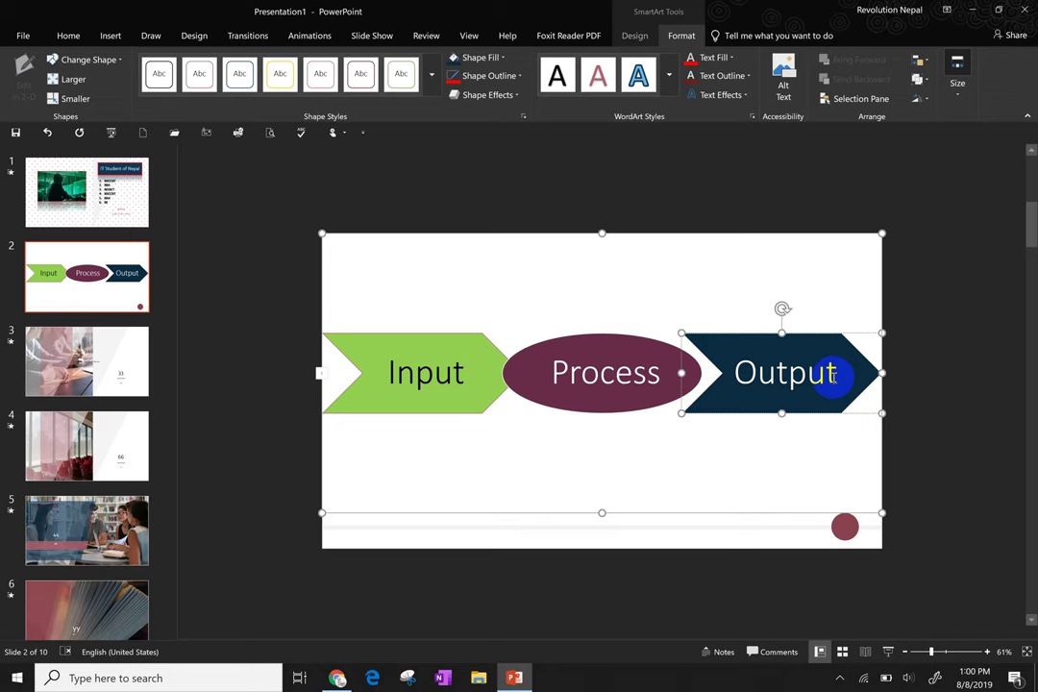
pyautogui.moveTo(834, 375); pyautogui.dragTo(738, 381)
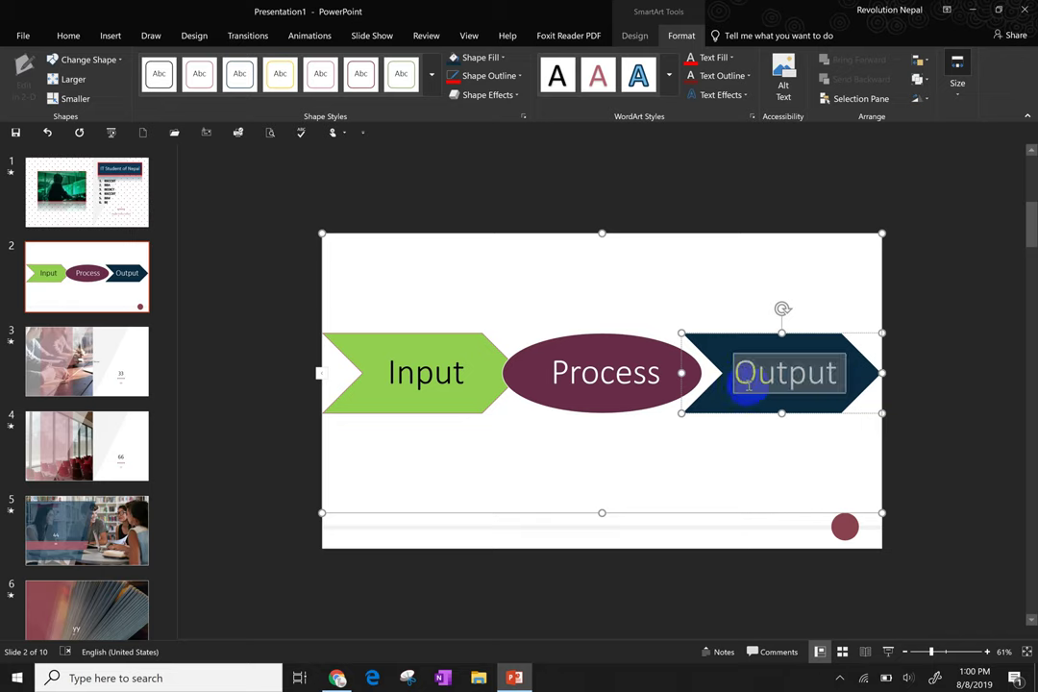
pyautogui.click(727, 57)
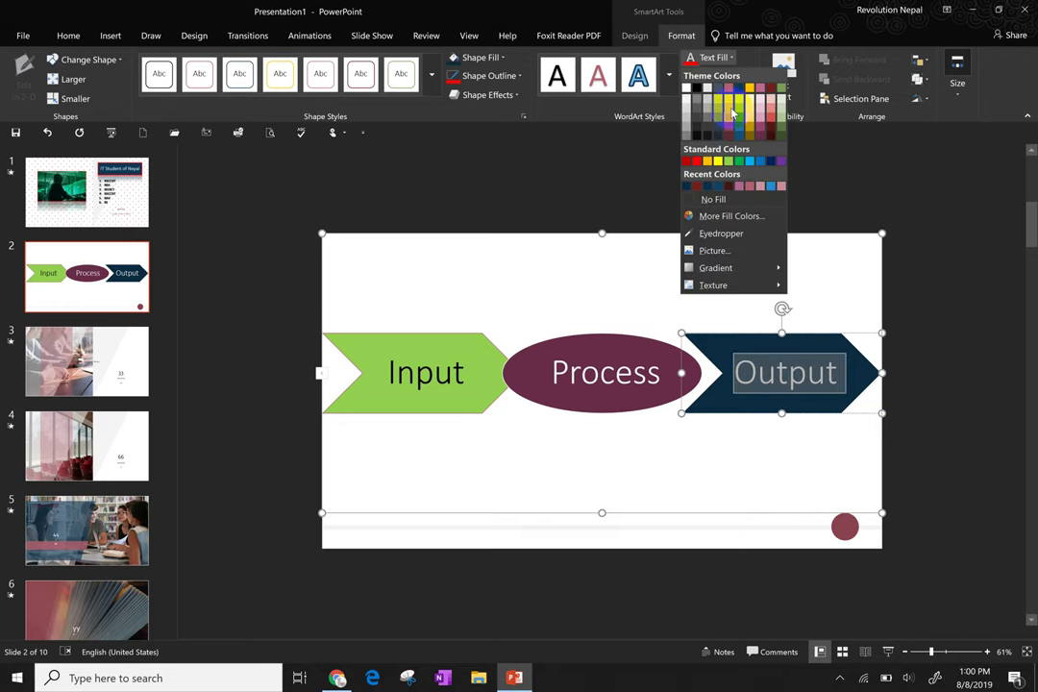
pyautogui.click(697, 162)
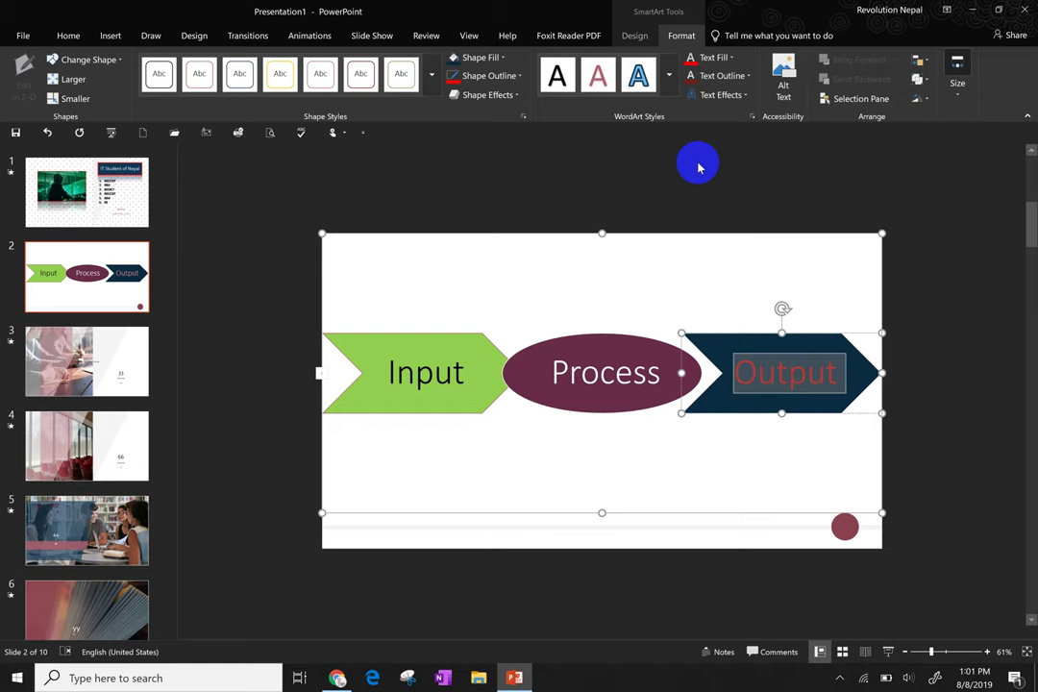
pyautogui.click(603, 375)
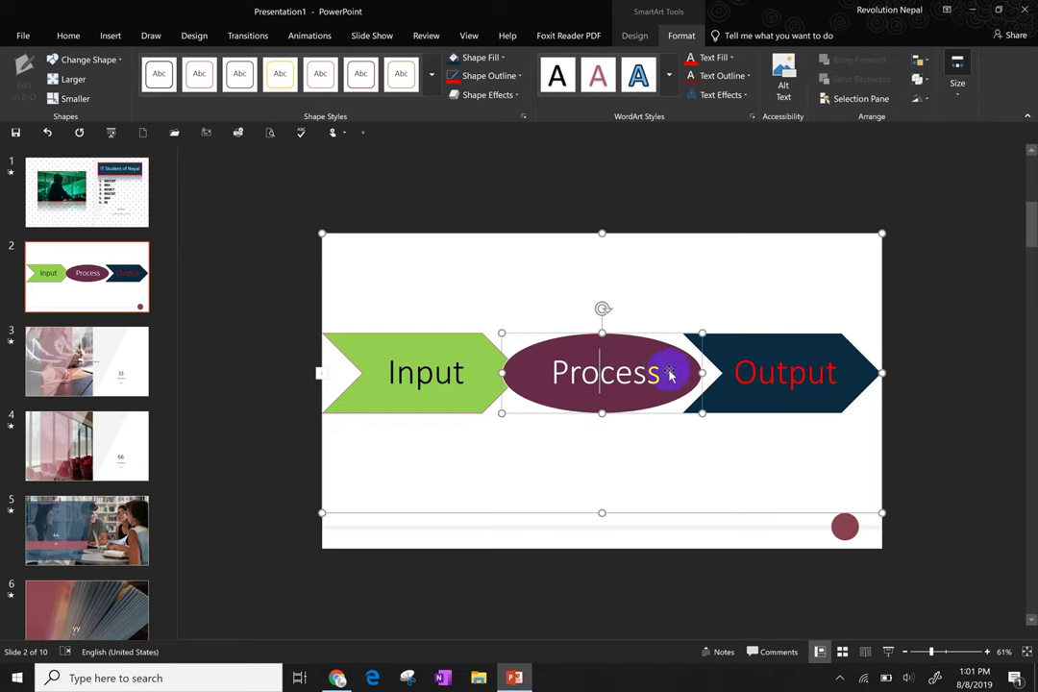
pyautogui.moveTo(664, 373); pyautogui.dragTo(549, 373)
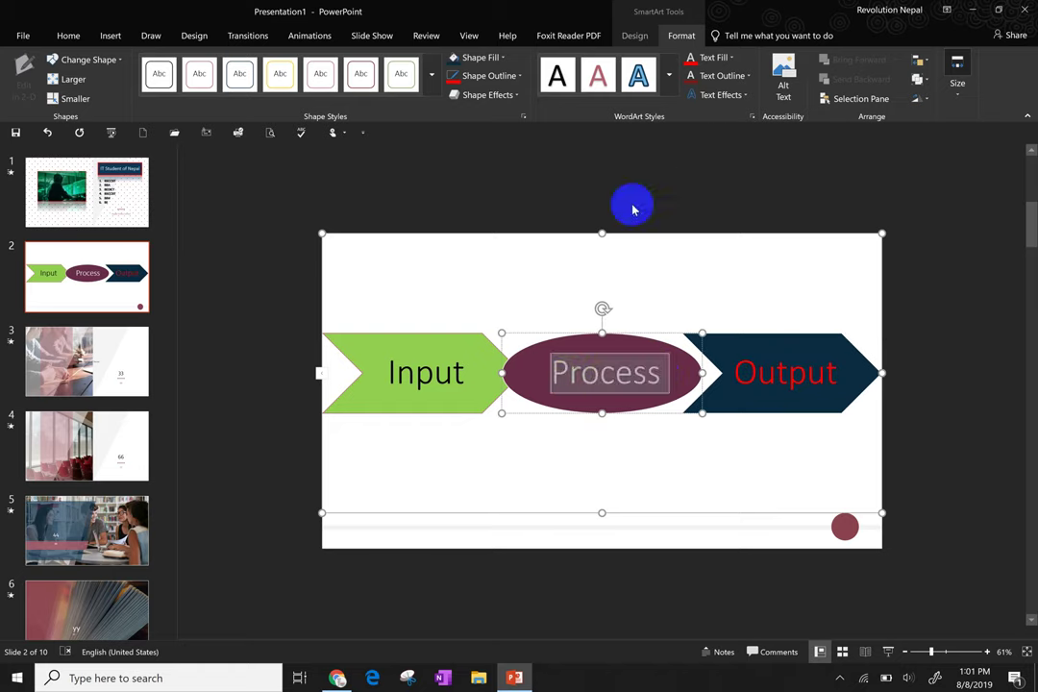
# Recolour the Process text, trying dark maroon before settling on a light pink
pyautogui.click(721, 59)
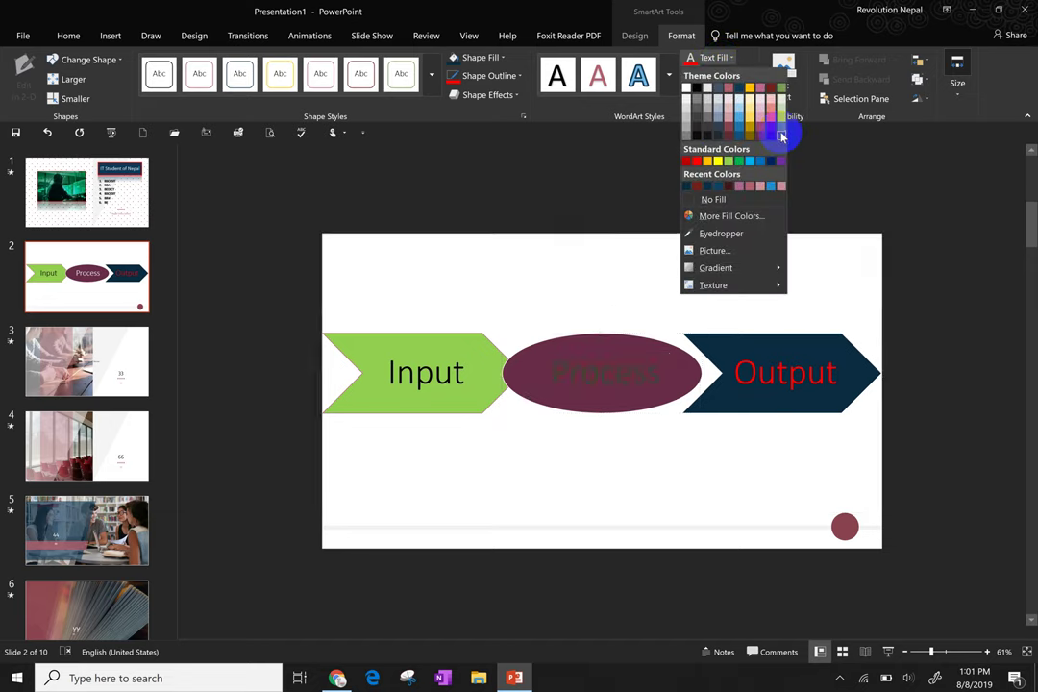
pyautogui.click(782, 135)
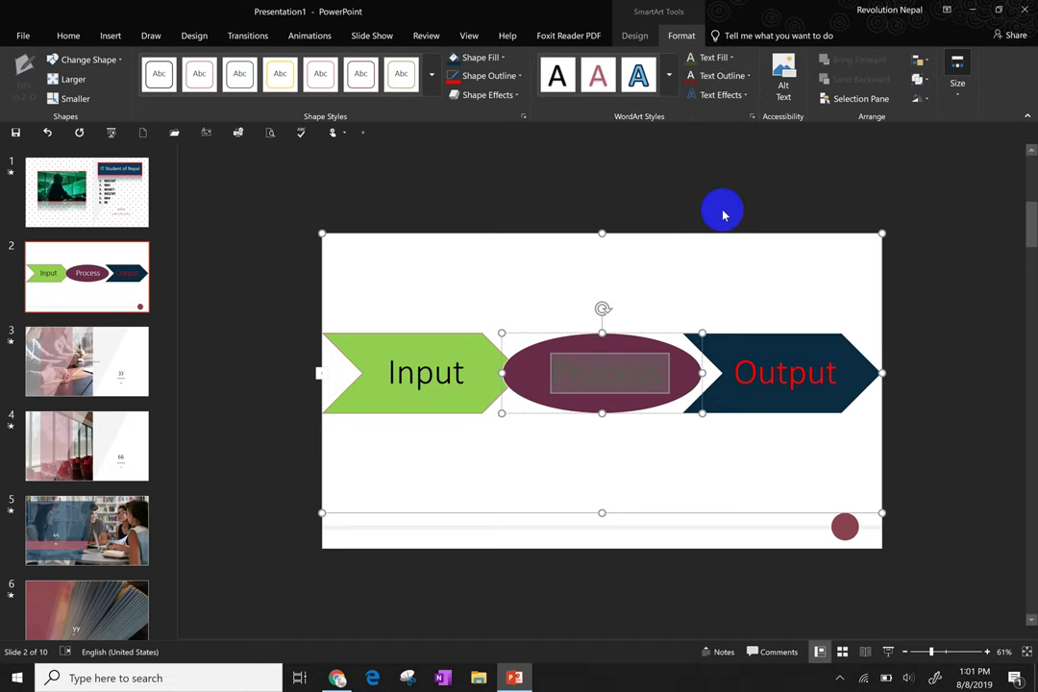
pyautogui.click(728, 58)
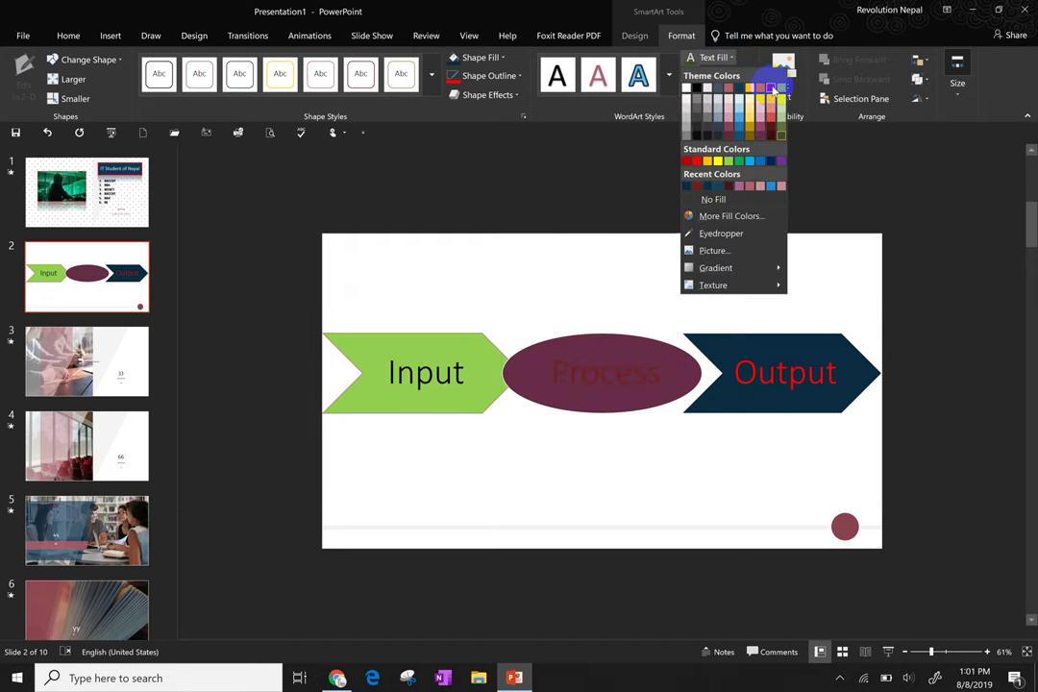
pyautogui.click(727, 122)
pyautogui.click(645, 326)
# Apply a perspective 3-D Rotation text effect to the word Process
pyautogui.click(625, 373)
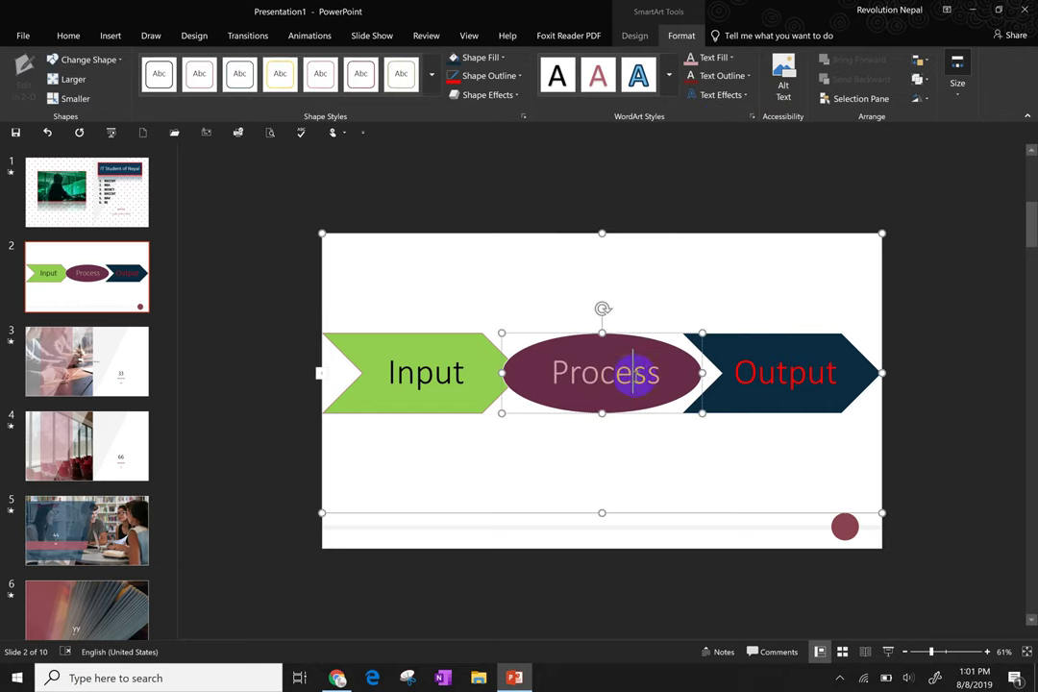
pyautogui.doubleClick(656, 374)
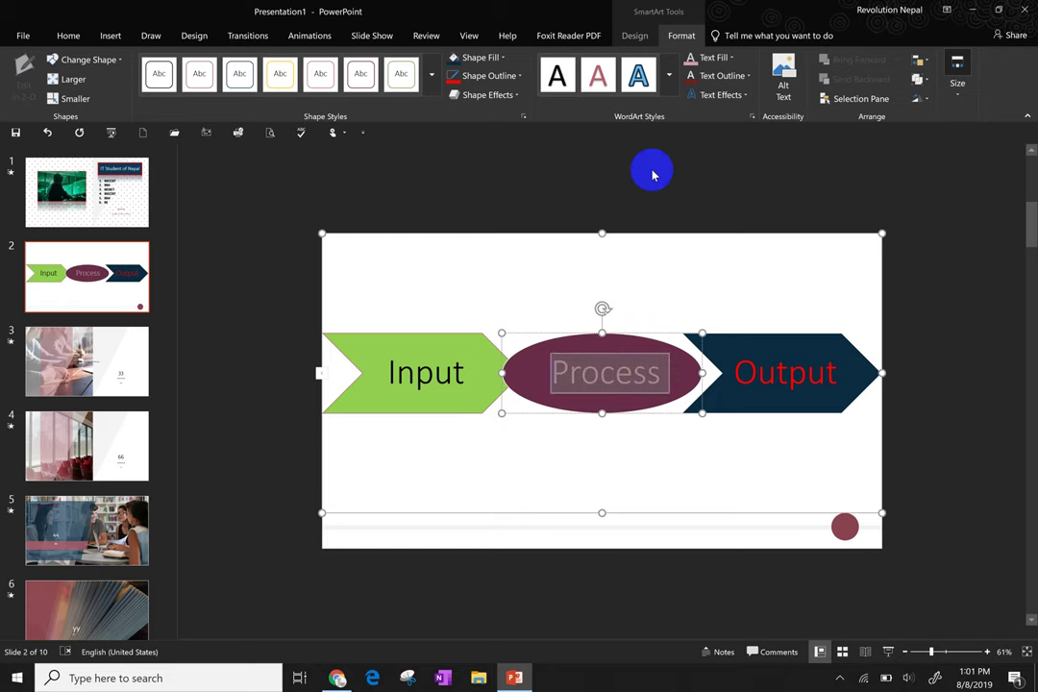
pyautogui.click(717, 95)
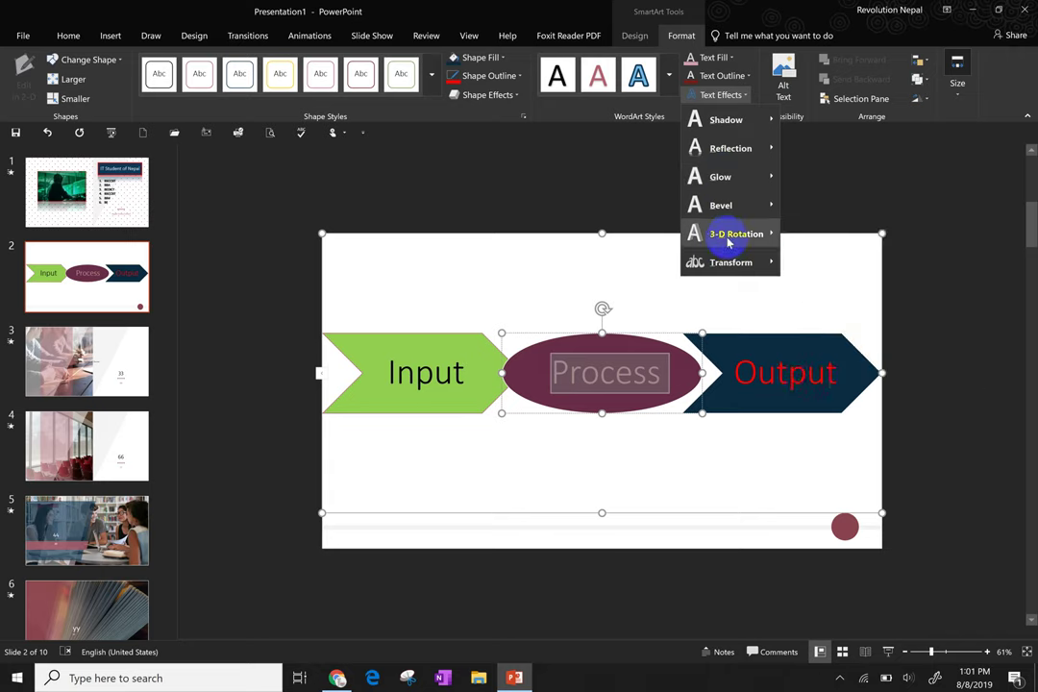
pyautogui.moveTo(734, 233)
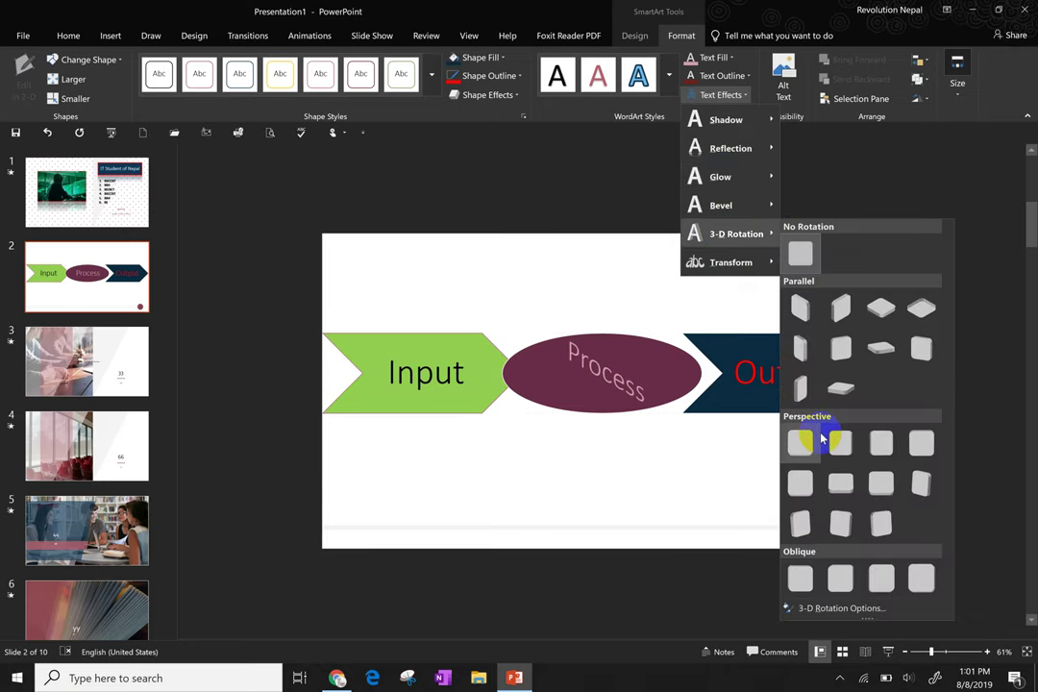
pyautogui.click(822, 440)
pyautogui.click(690, 402)
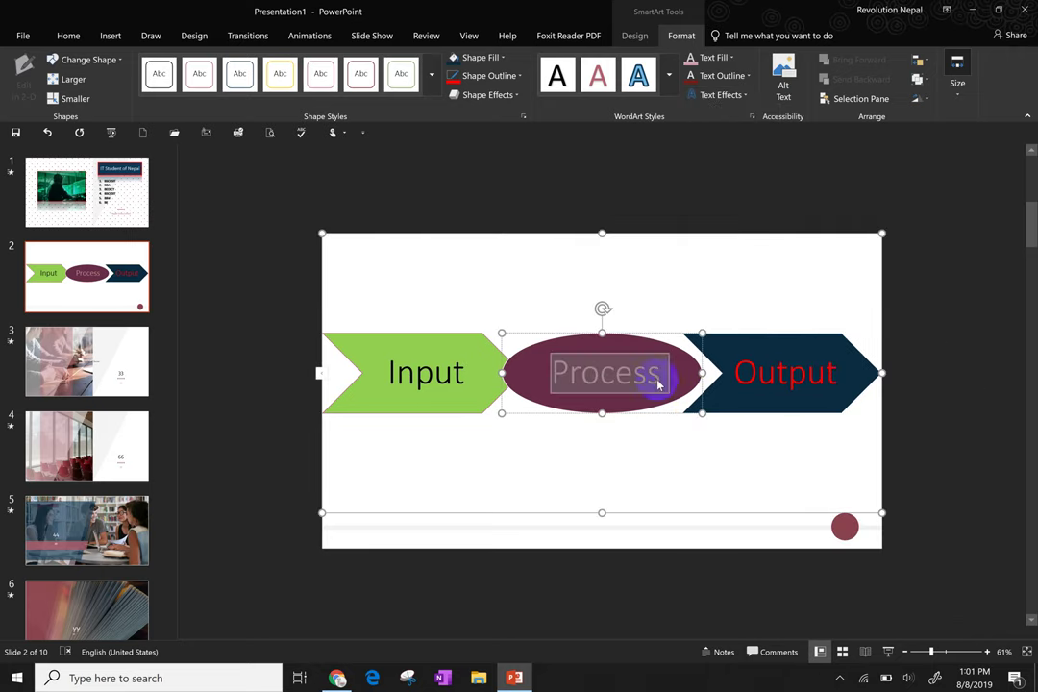
pyautogui.click(728, 272)
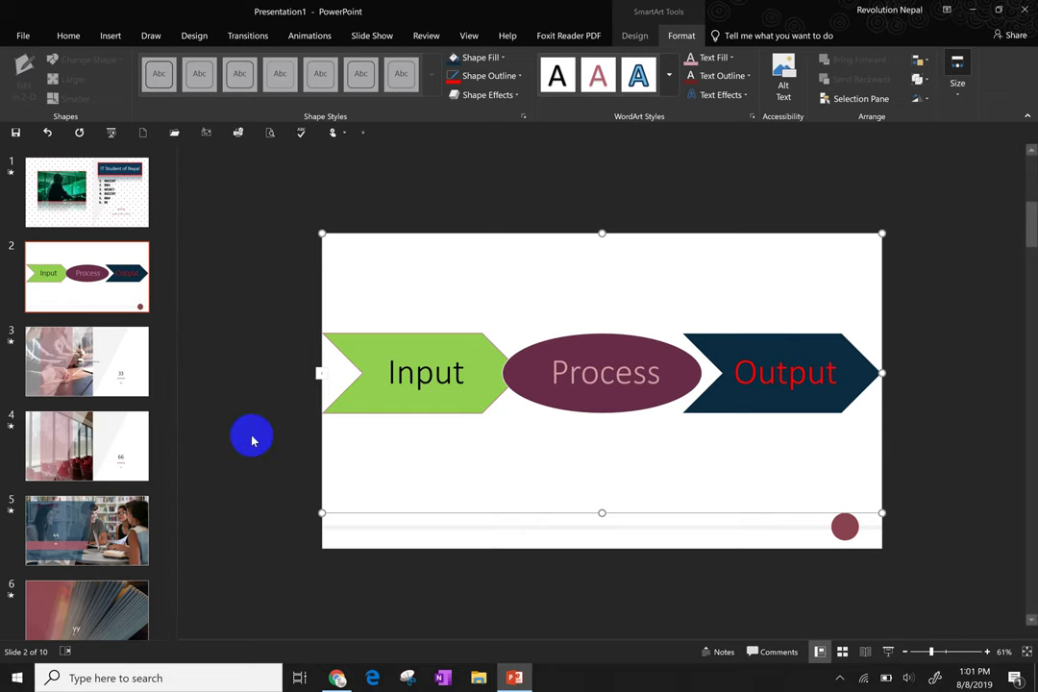
# Duplicate slide 2 as a new slide 3
pyautogui.click(89, 295)
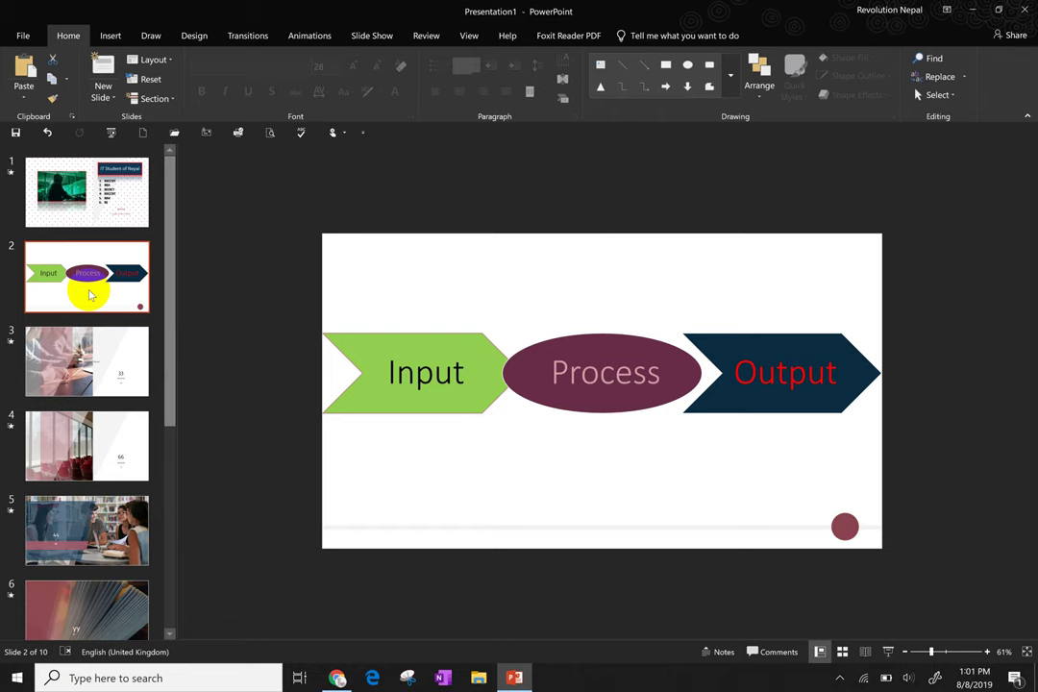
pyautogui.rightClick(89, 295)
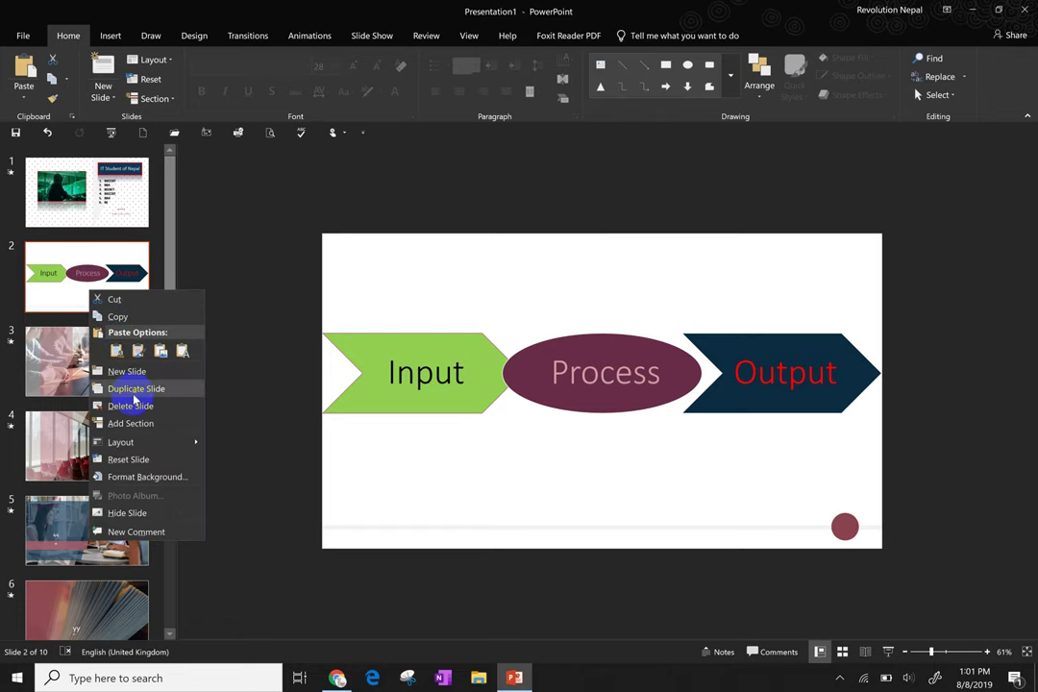
pyautogui.click(133, 388)
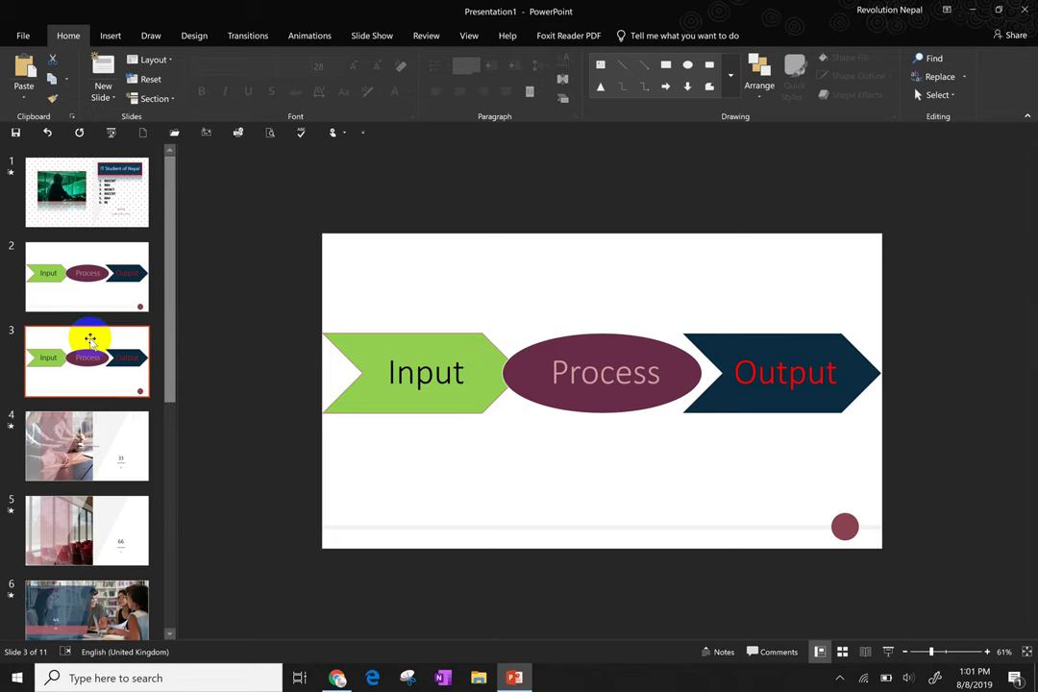
# Select the whole SmartArt diagram on slide 3 and delete it
pyautogui.click(390, 351)
pyautogui.rightClick(392, 352)
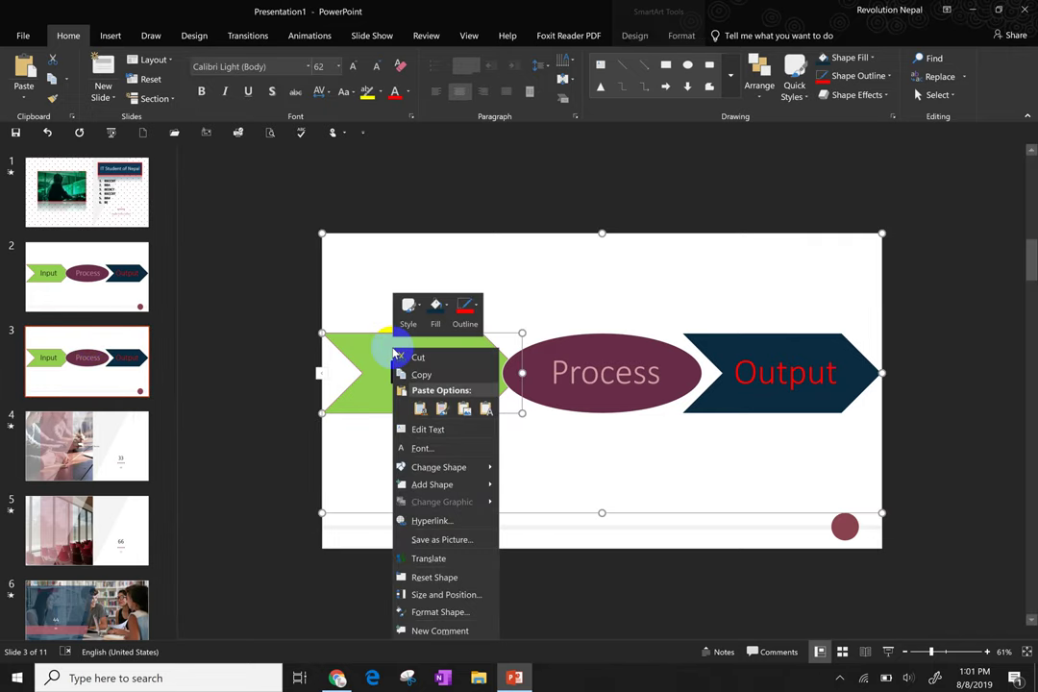
pyautogui.click(537, 232)
pyautogui.click(552, 233)
pyautogui.press('Delete')
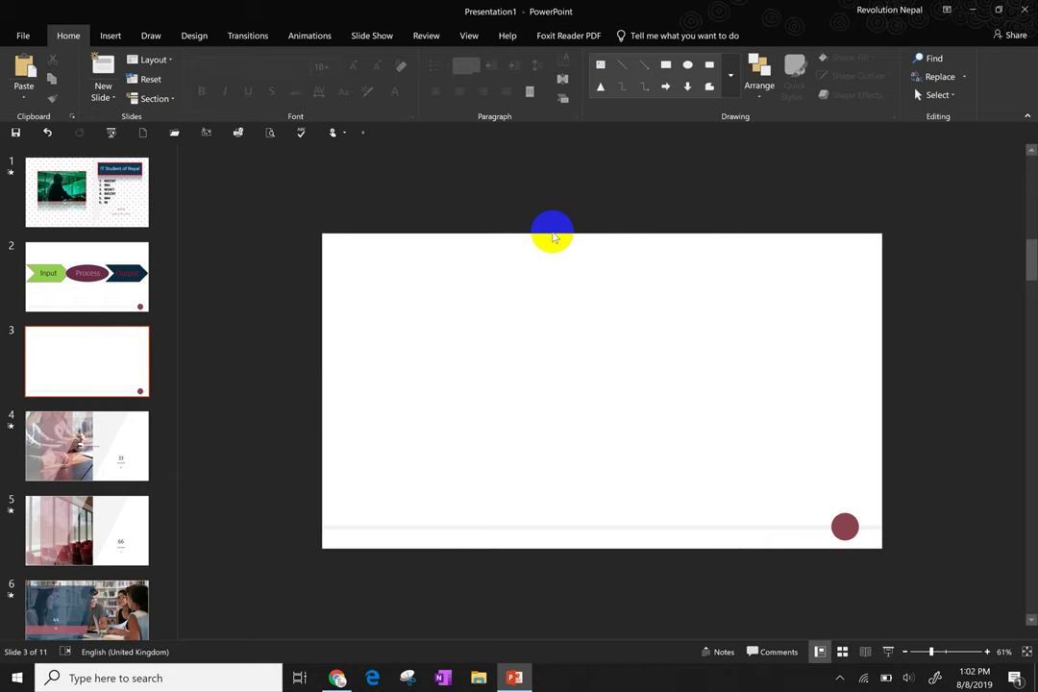
# Insert a Pie chart on slide 3 with the sample Sales data (8.2, 3.2, 1.4, 1.2)
pyautogui.click(111, 35)
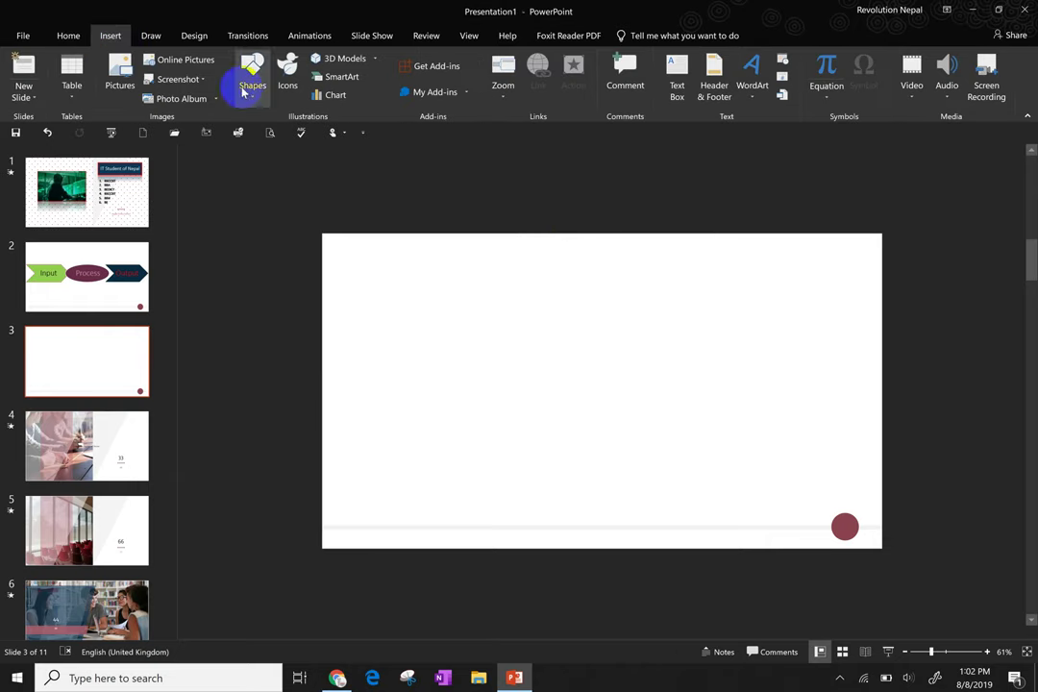
pyautogui.click(334, 97)
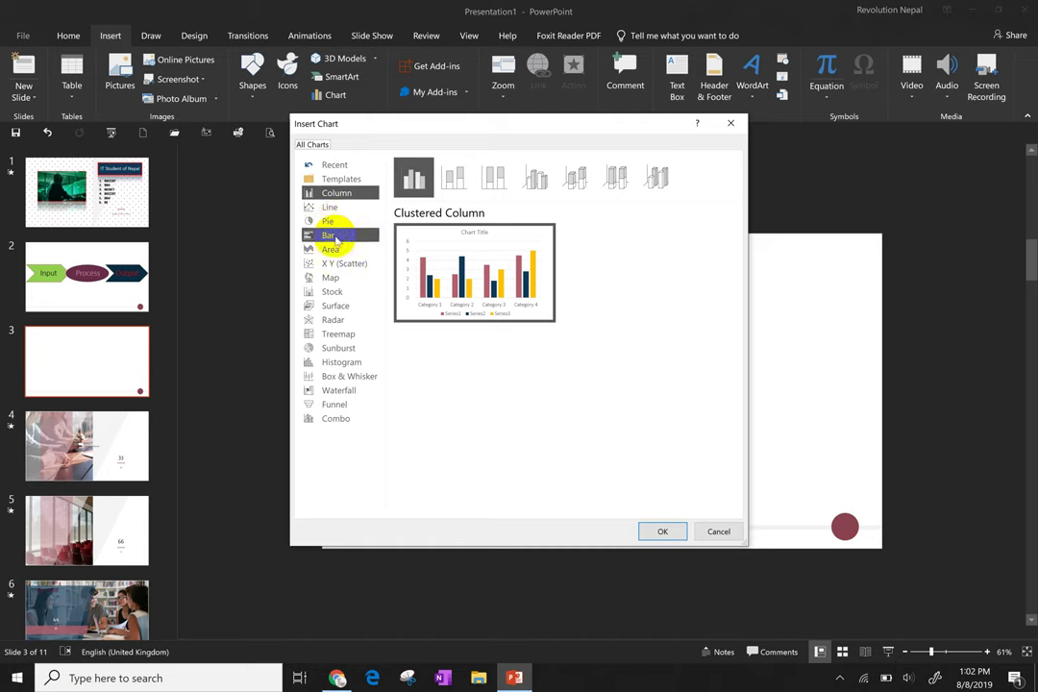
pyautogui.click(335, 242)
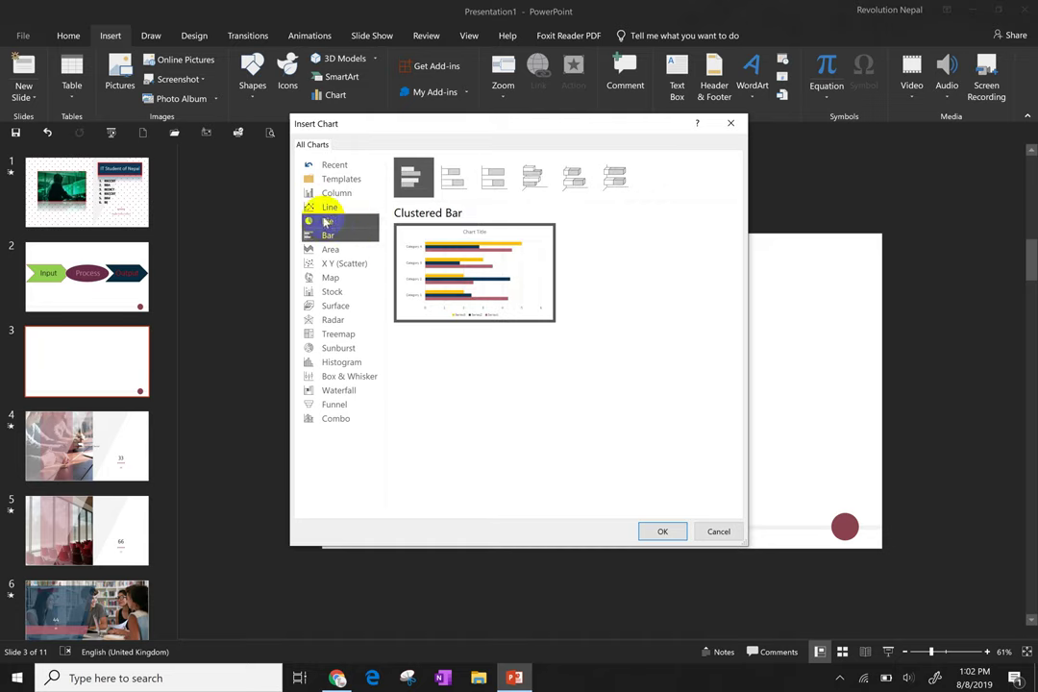
pyautogui.click(328, 222)
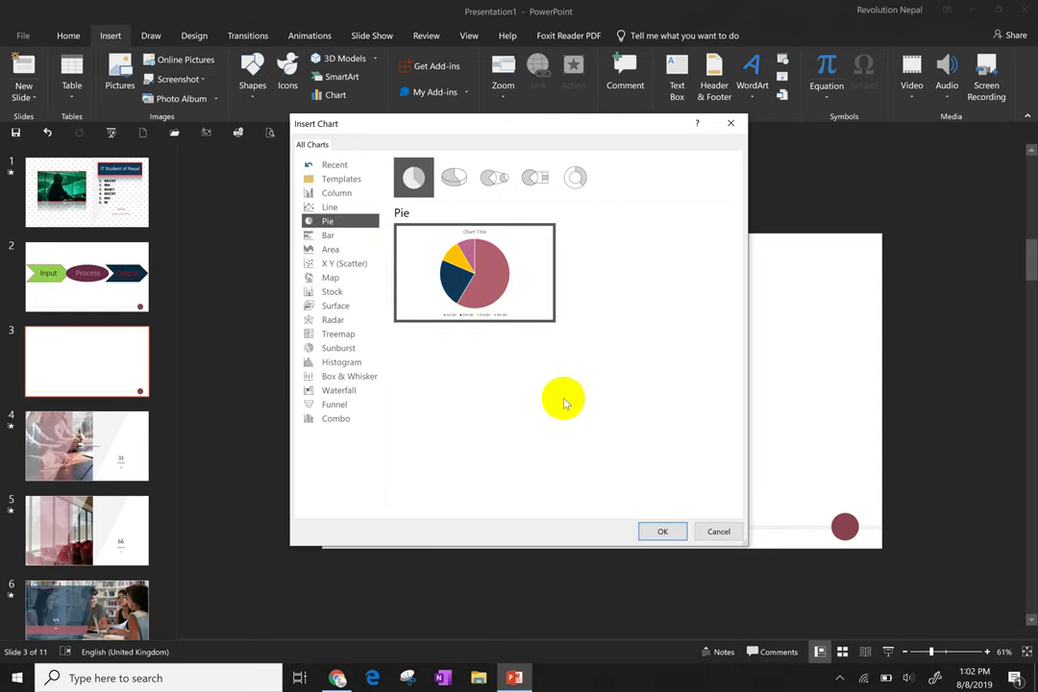
pyautogui.click(661, 532)
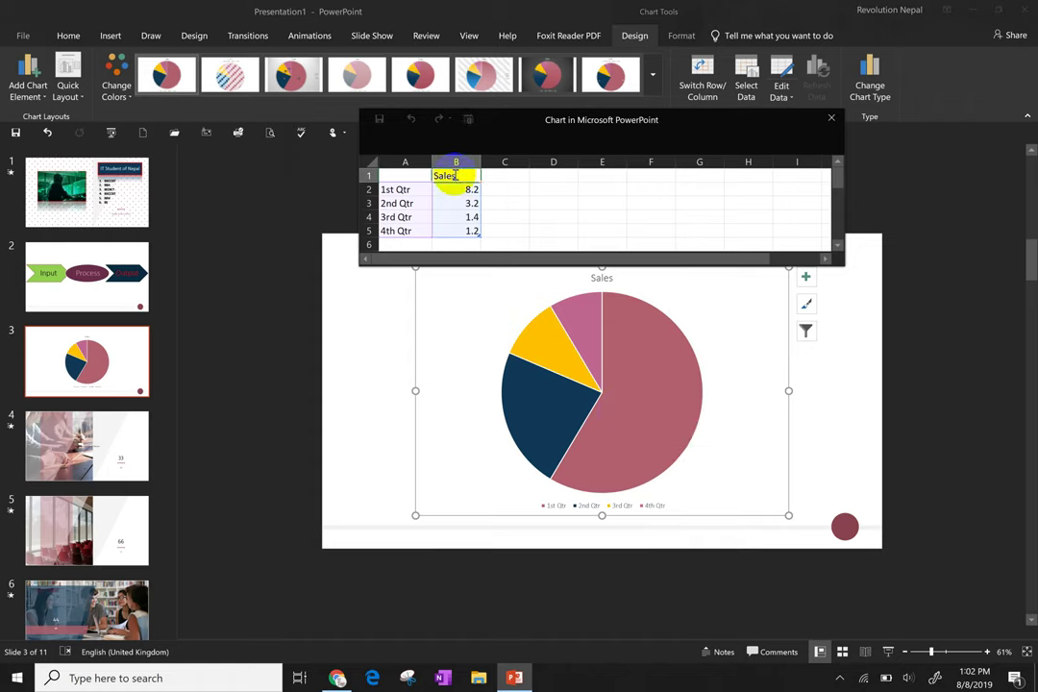
# Rename the data sheet headings to Student in A1 and Number in B1
pyautogui.click(402, 175)
pyautogui.doubleClick(402, 175)
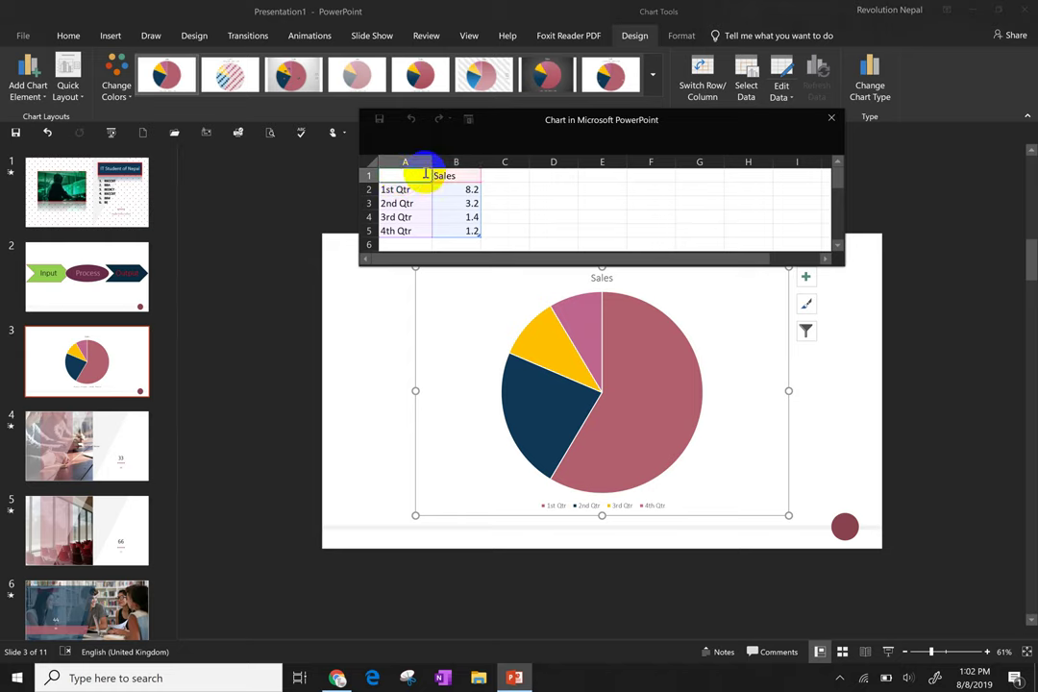
pyautogui.write('St')
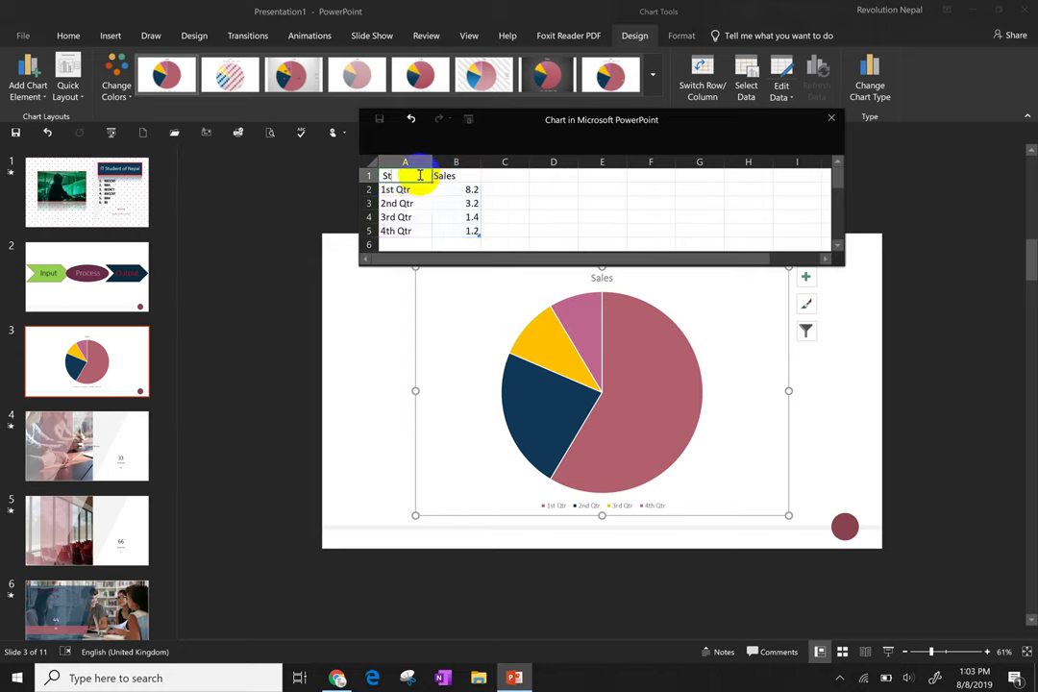
pyautogui.write('udent')
pyautogui.click(444, 176)
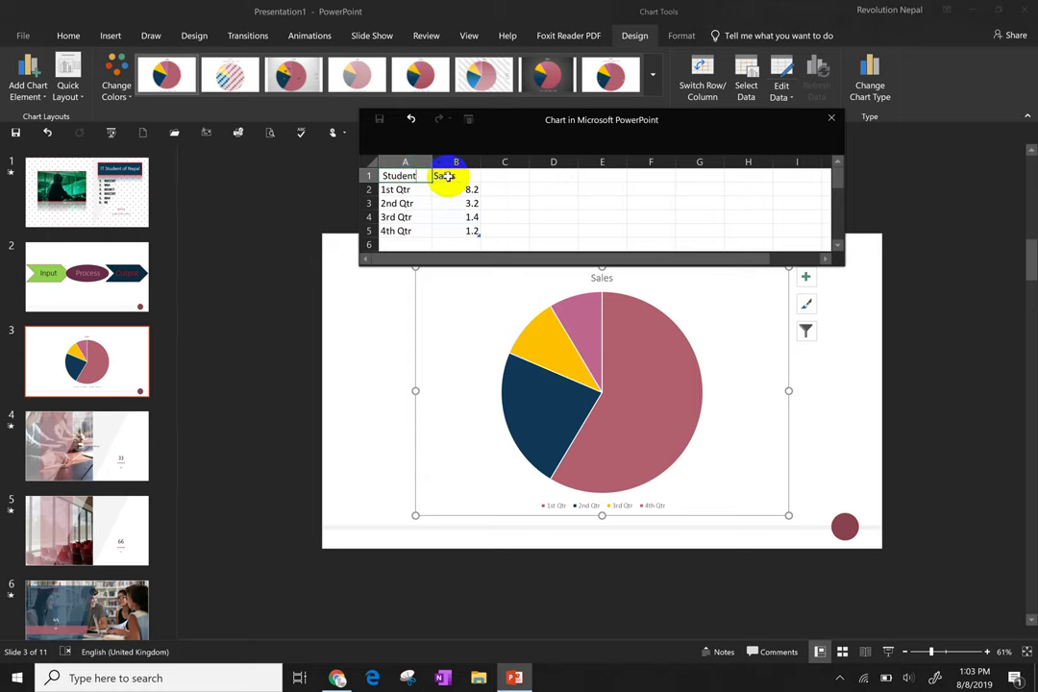
pyautogui.doubleClick(436, 176)
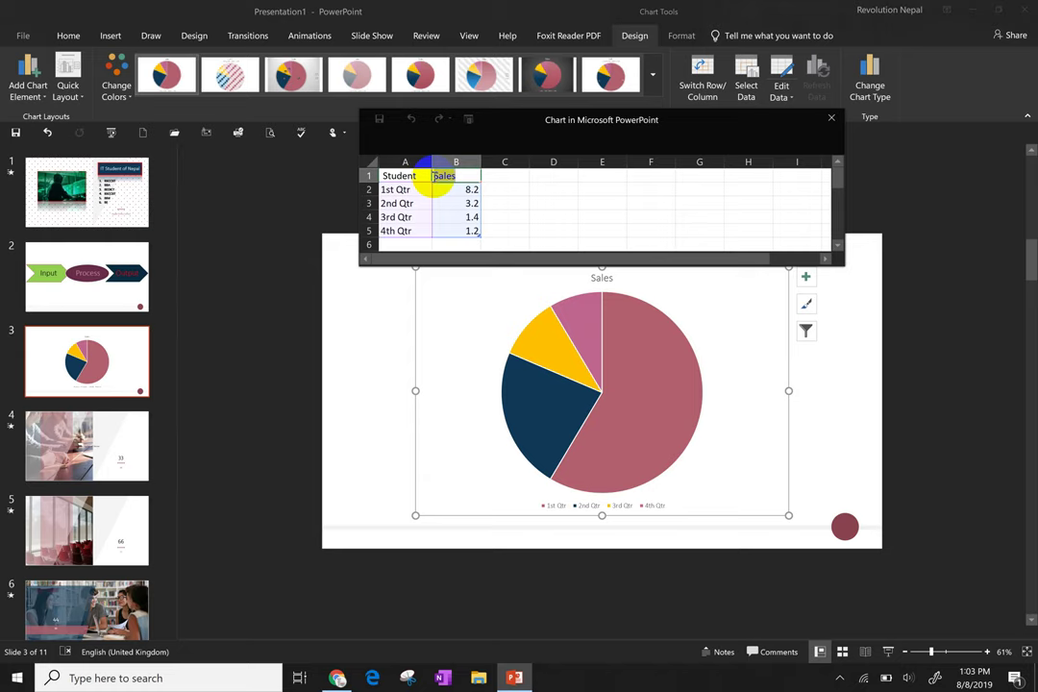
pyautogui.write('NUM')
pyautogui.press('BackSpace')
pyautogui.press('BackSpace')
pyautogui.write('um')
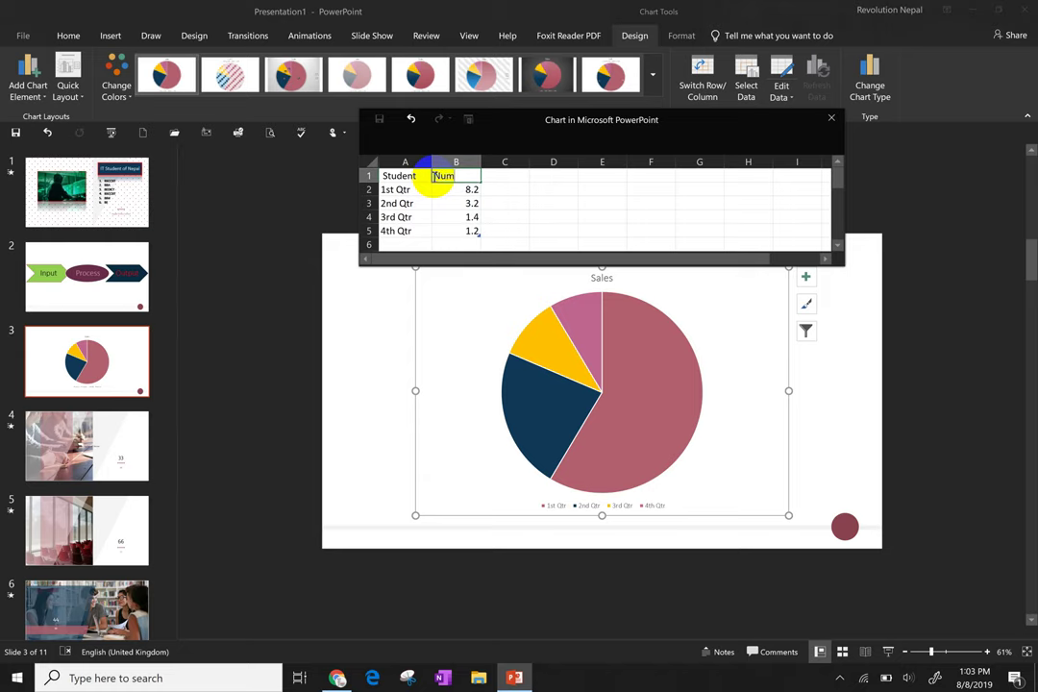
pyautogui.write('ber')
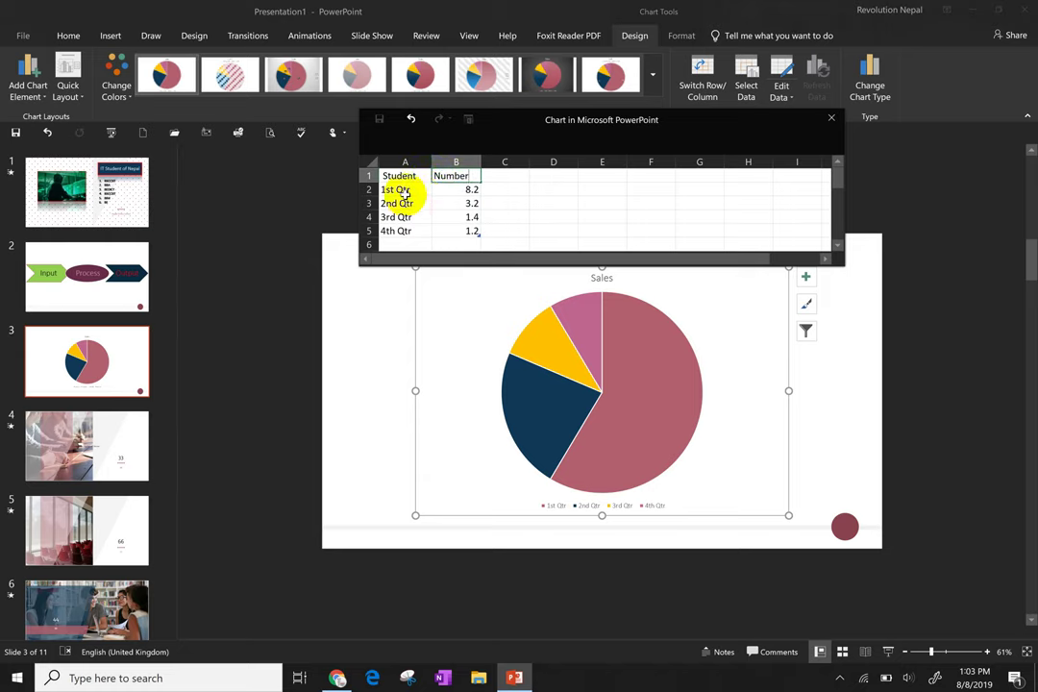
pyautogui.click(407, 191)
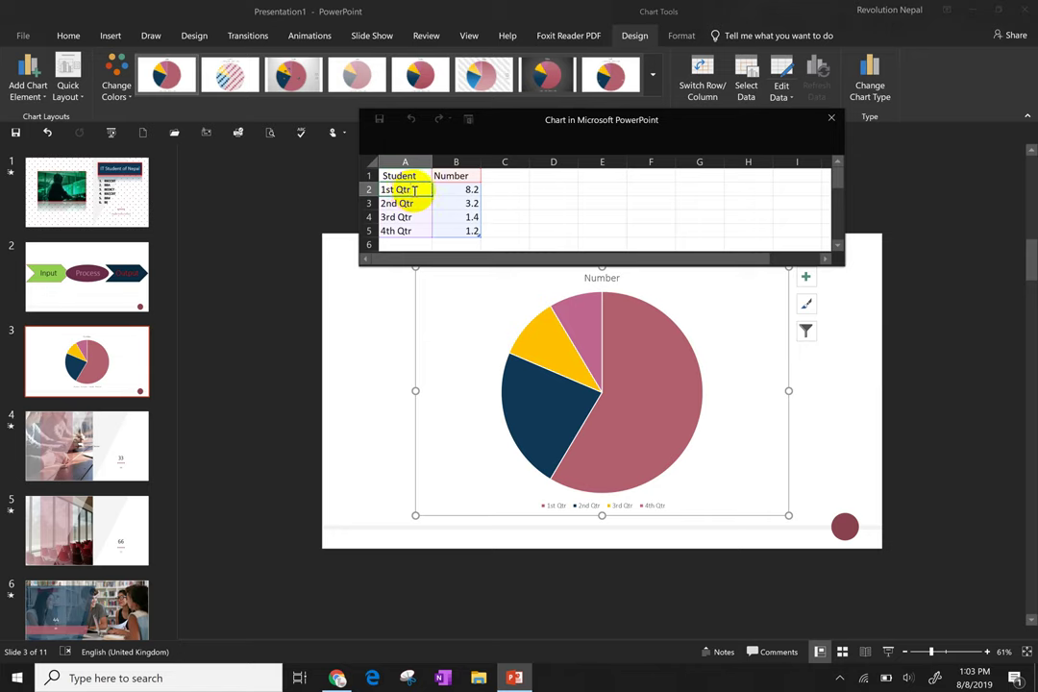
# Replace the first two rows with BSCCSIT 50 and BE 20
pyautogui.click(370, 190)
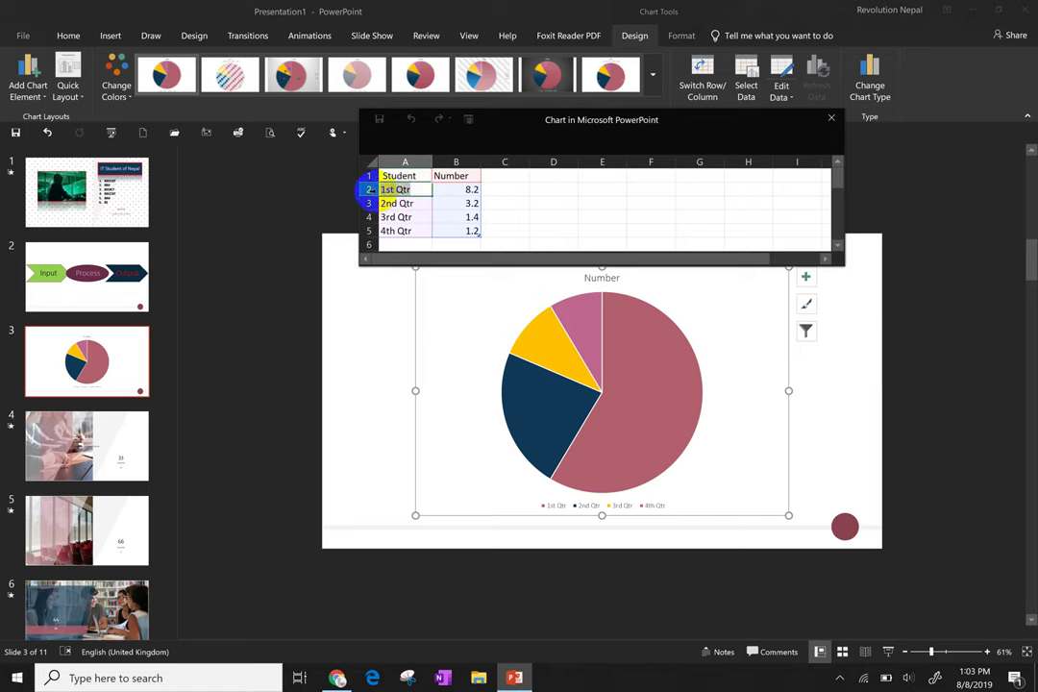
pyautogui.write('C')
pyautogui.press('BackSpace')
pyautogui.write('BSCCSIT')
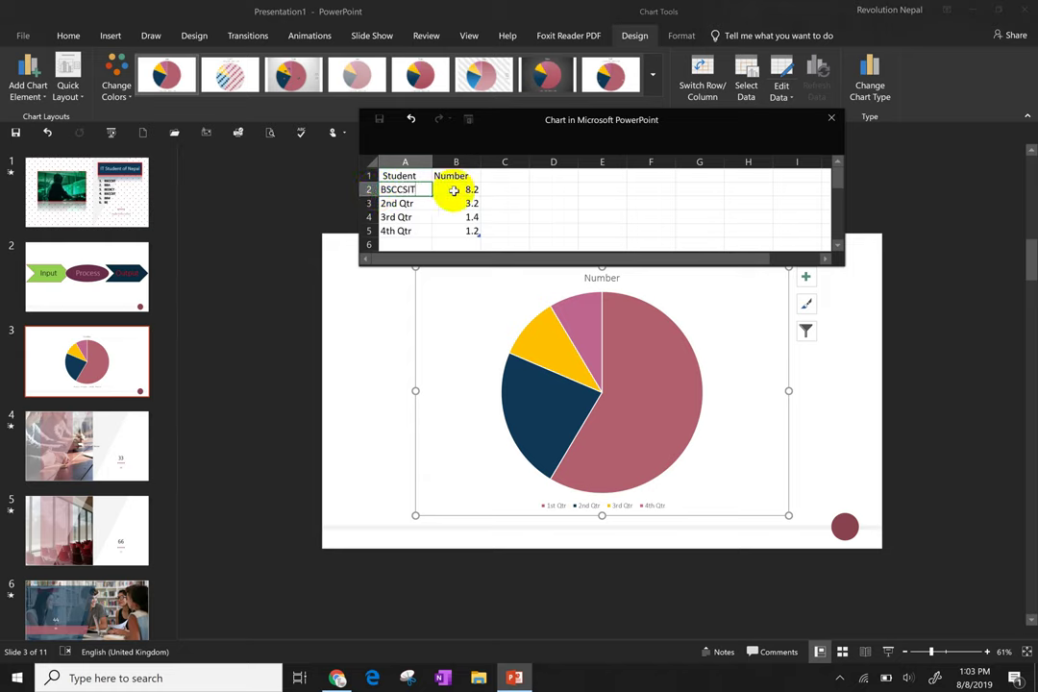
pyautogui.click(454, 190)
pyautogui.moveTo(453, 190); pyautogui.dragTo(486, 189)
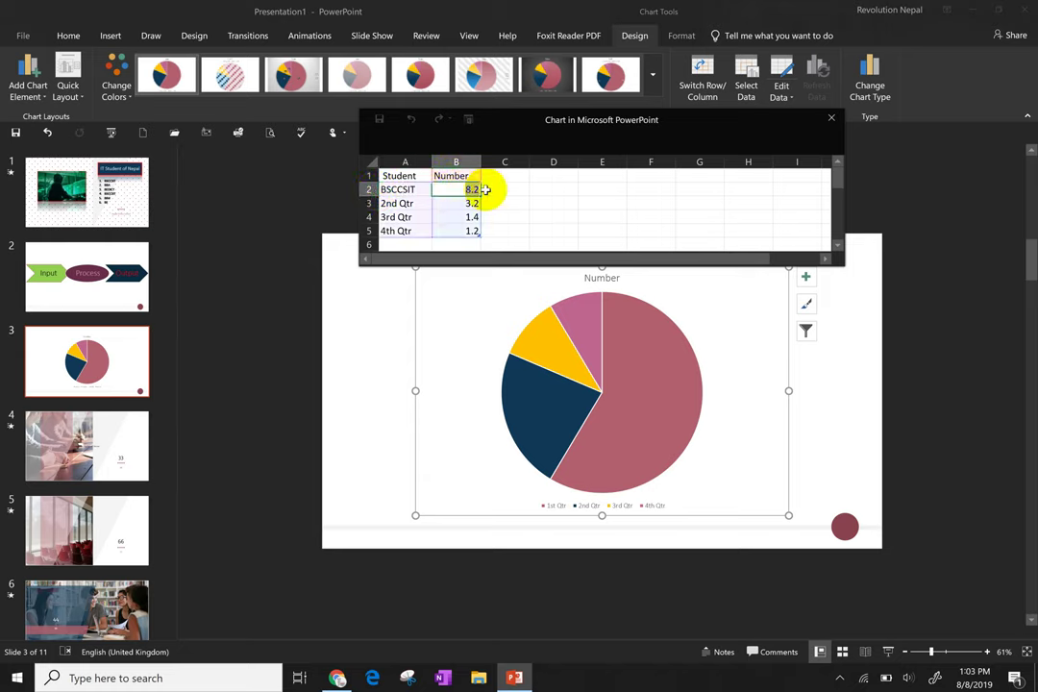
pyautogui.write('50')
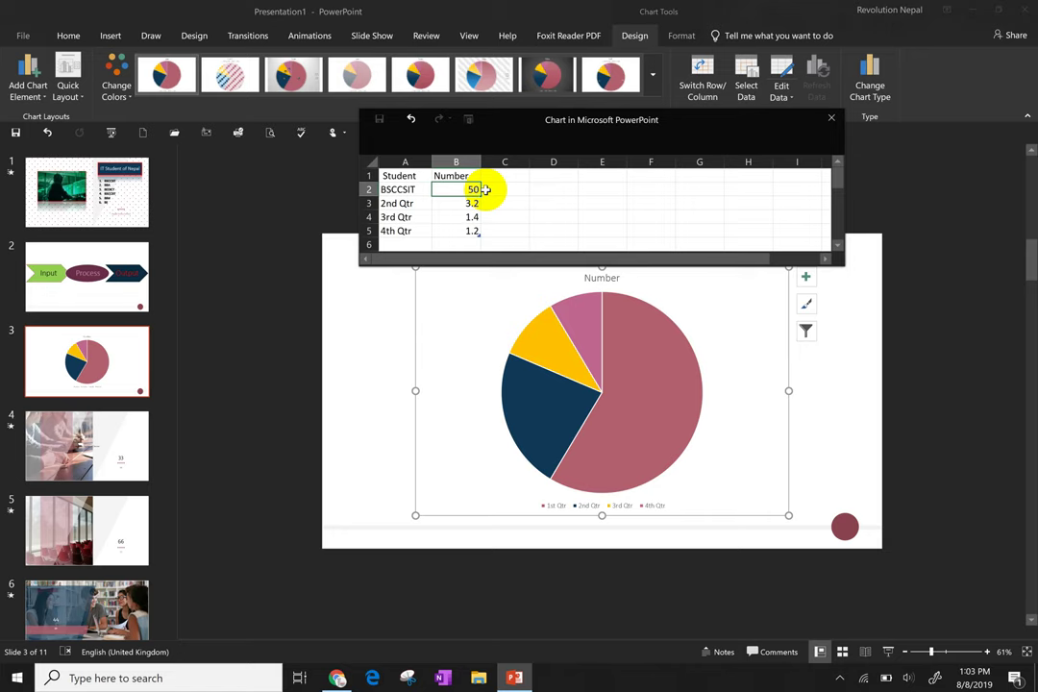
pyautogui.click(404, 204)
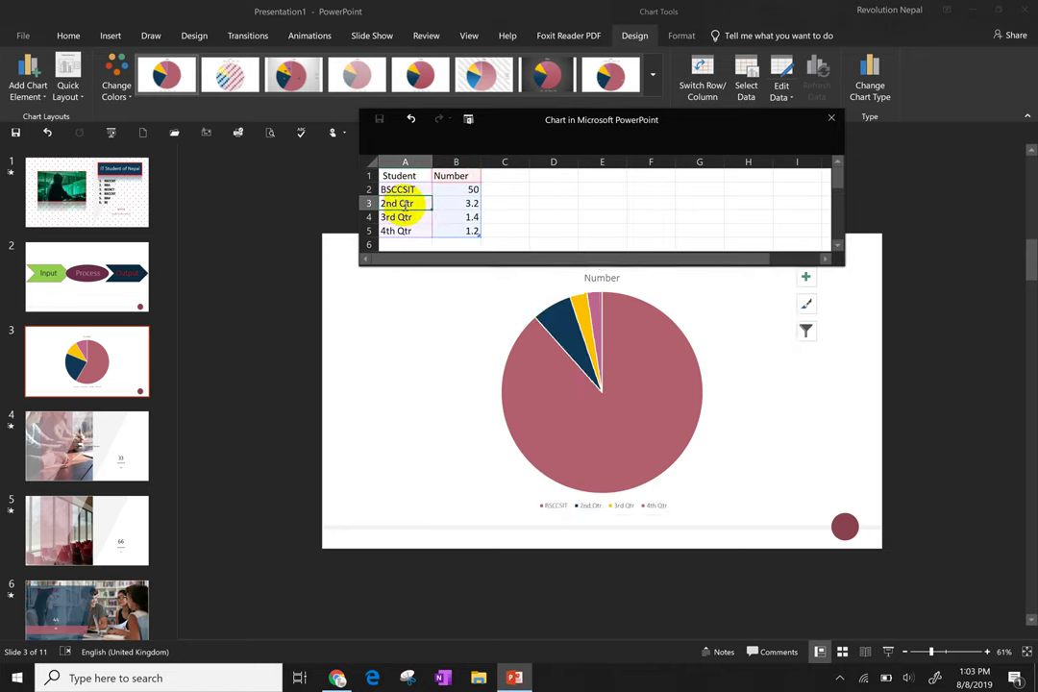
pyautogui.click(371, 197)
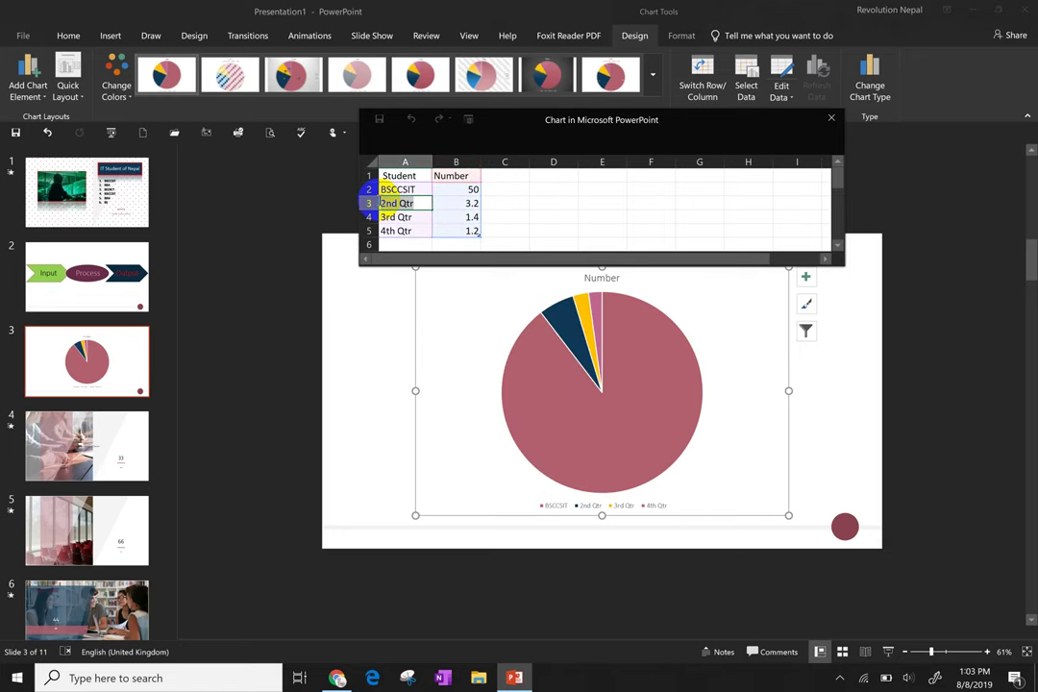
pyautogui.write('BE')
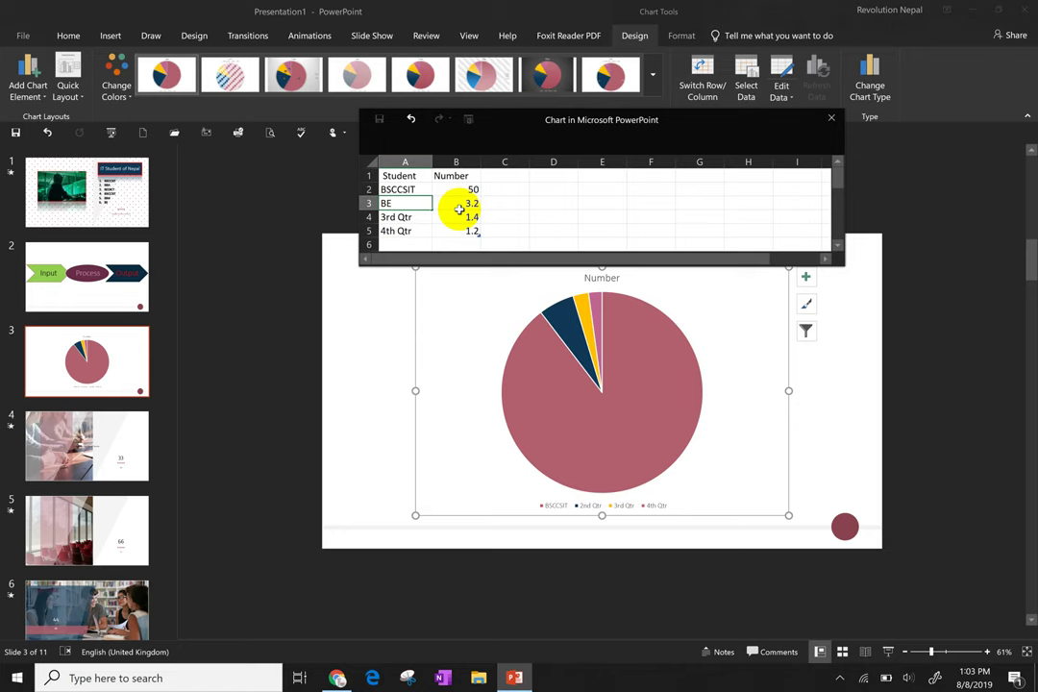
pyautogui.click(461, 204)
pyautogui.moveTo(464, 204); pyautogui.dragTo(486, 206)
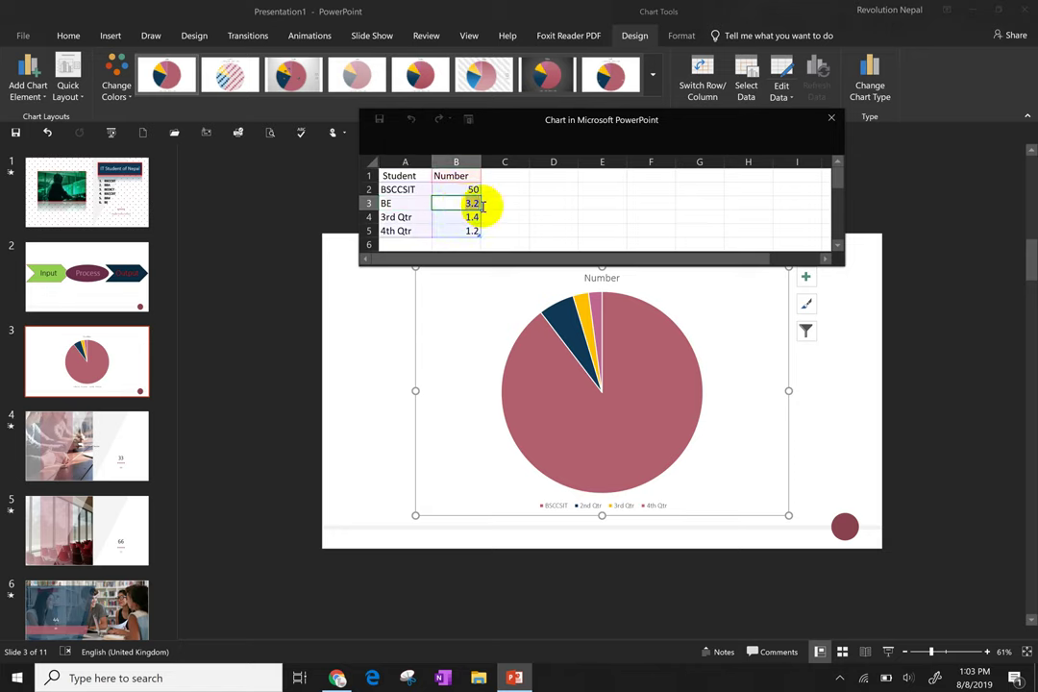
pyautogui.write('20')
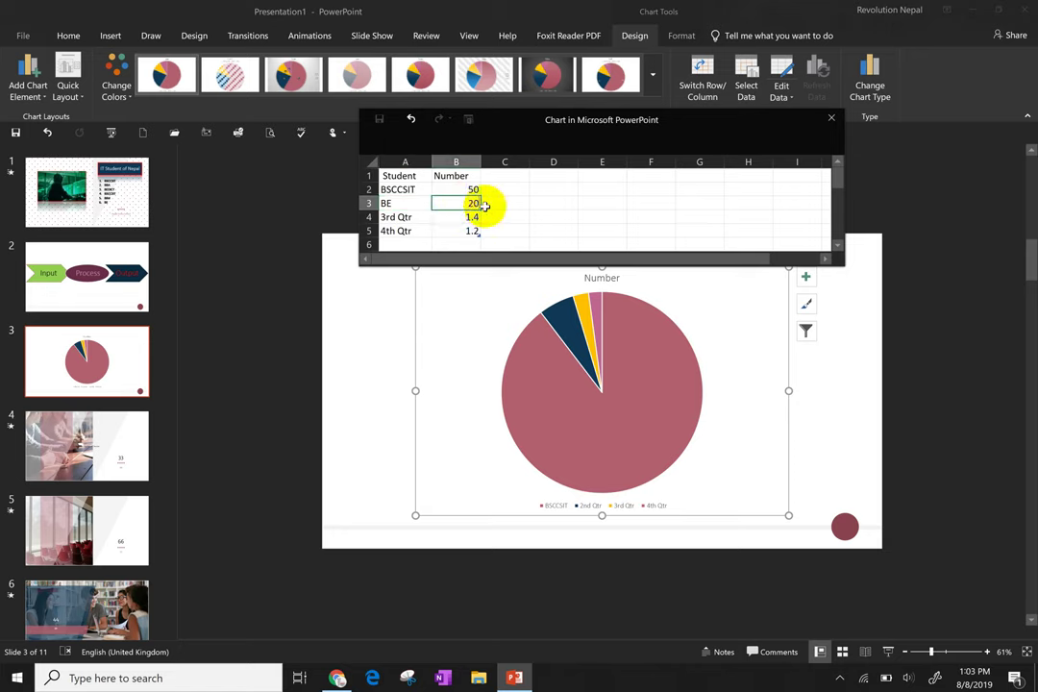
pyautogui.click(414, 217)
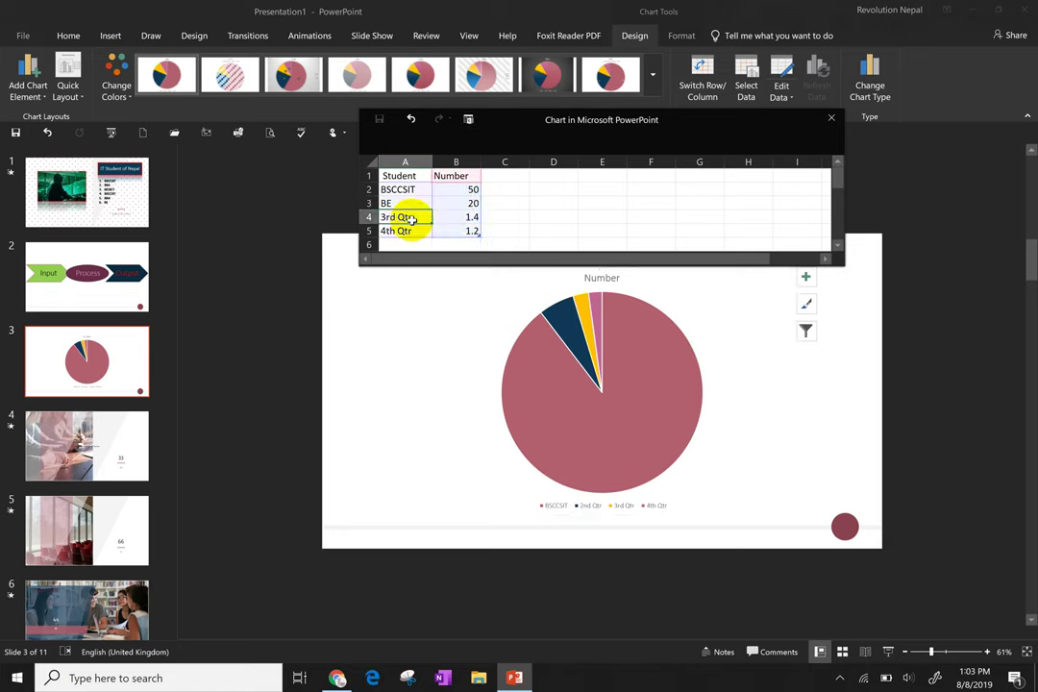
# Replace the last two rows with BCA 10 and BSCIT 20
pyautogui.moveTo(420, 217); pyautogui.dragTo(369, 218)
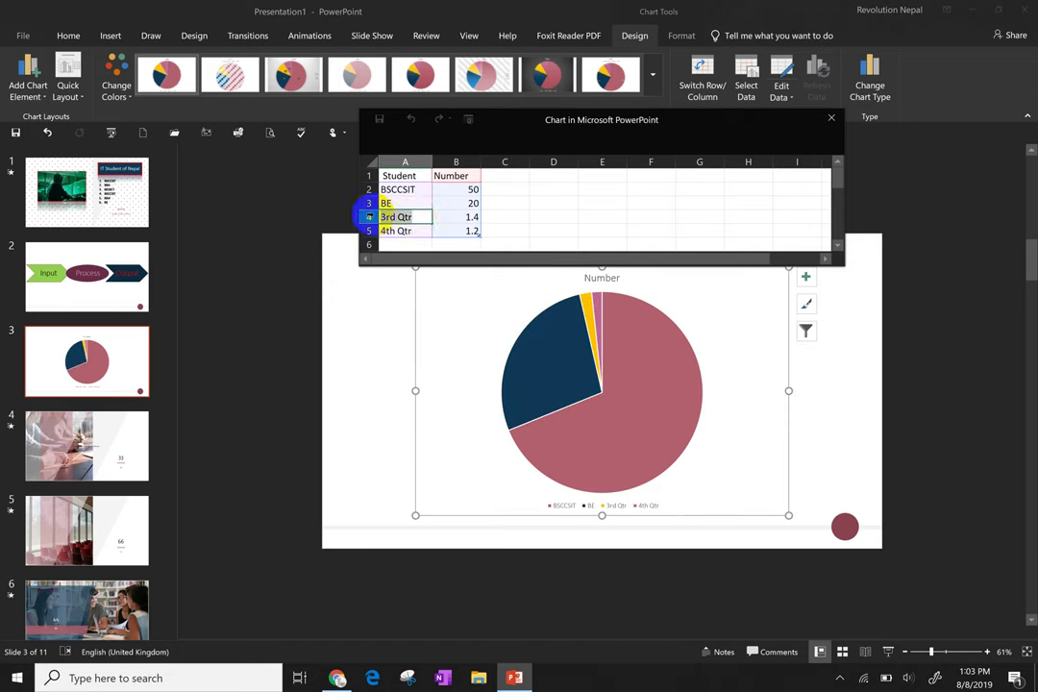
pyautogui.write('BCA')
pyautogui.click(452, 217)
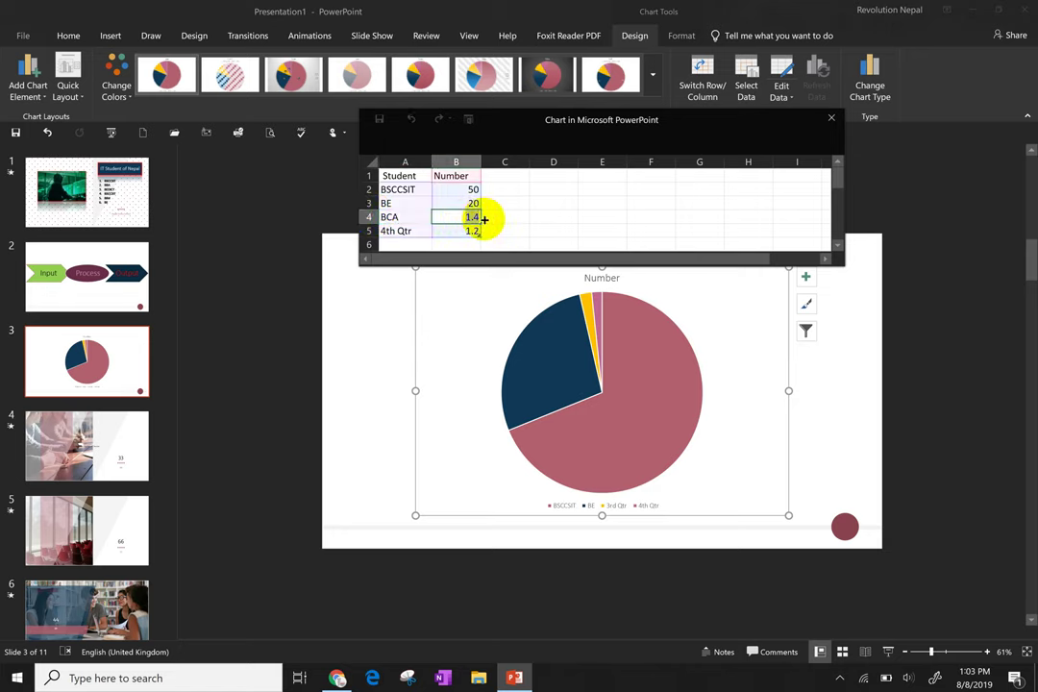
pyautogui.write('10')
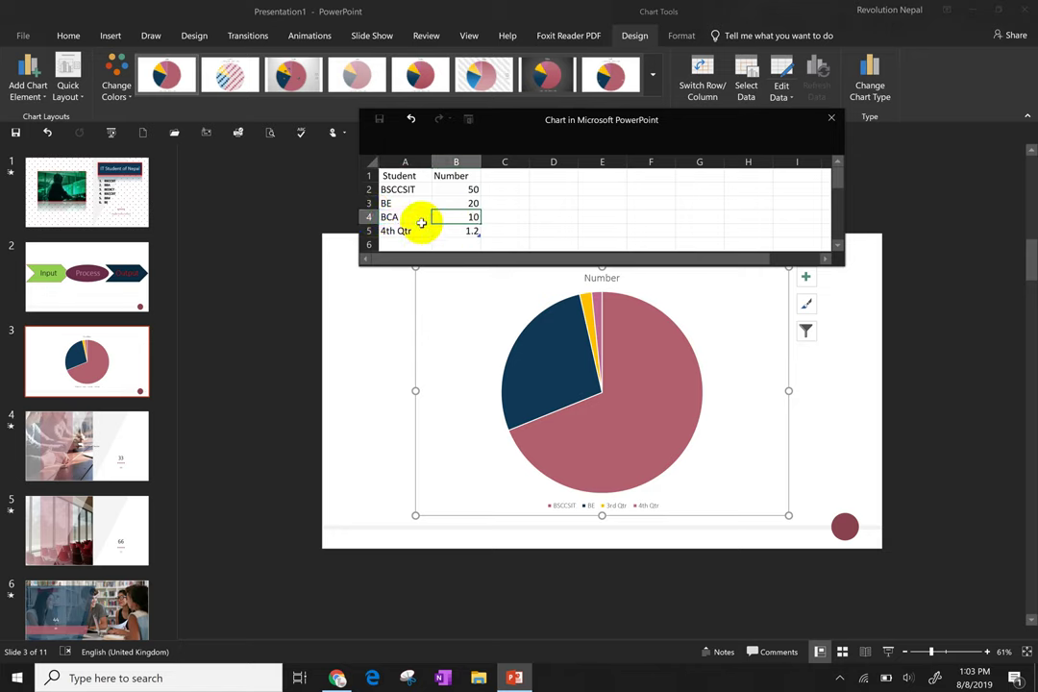
pyautogui.click(408, 231)
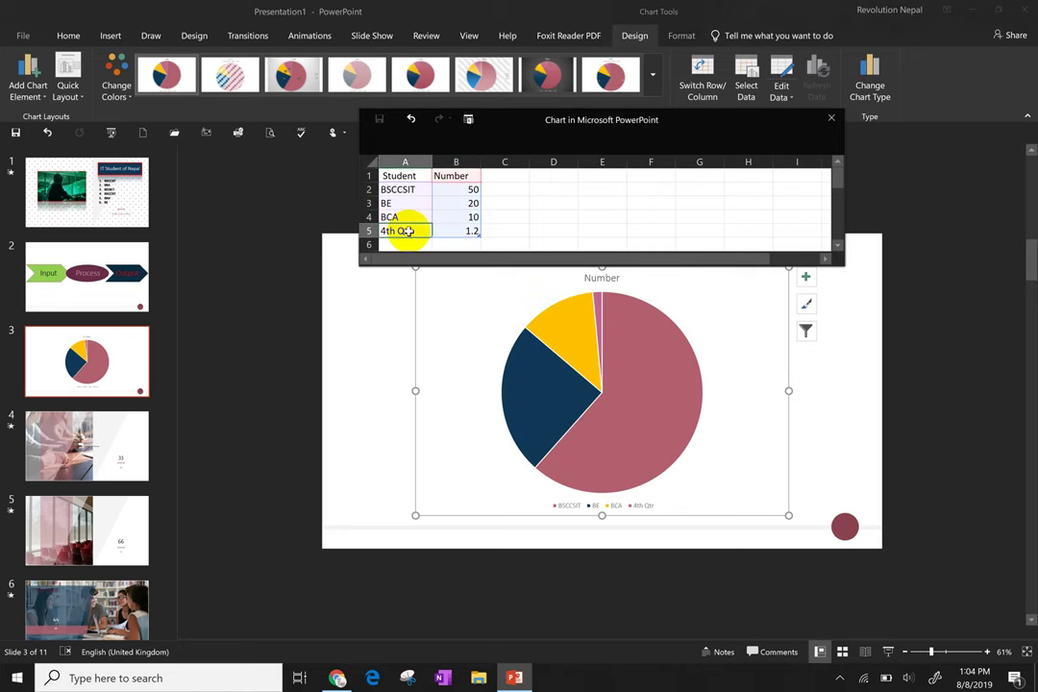
pyautogui.doubleClick(408, 230)
pyautogui.moveTo(412, 231); pyautogui.dragTo(370, 231)
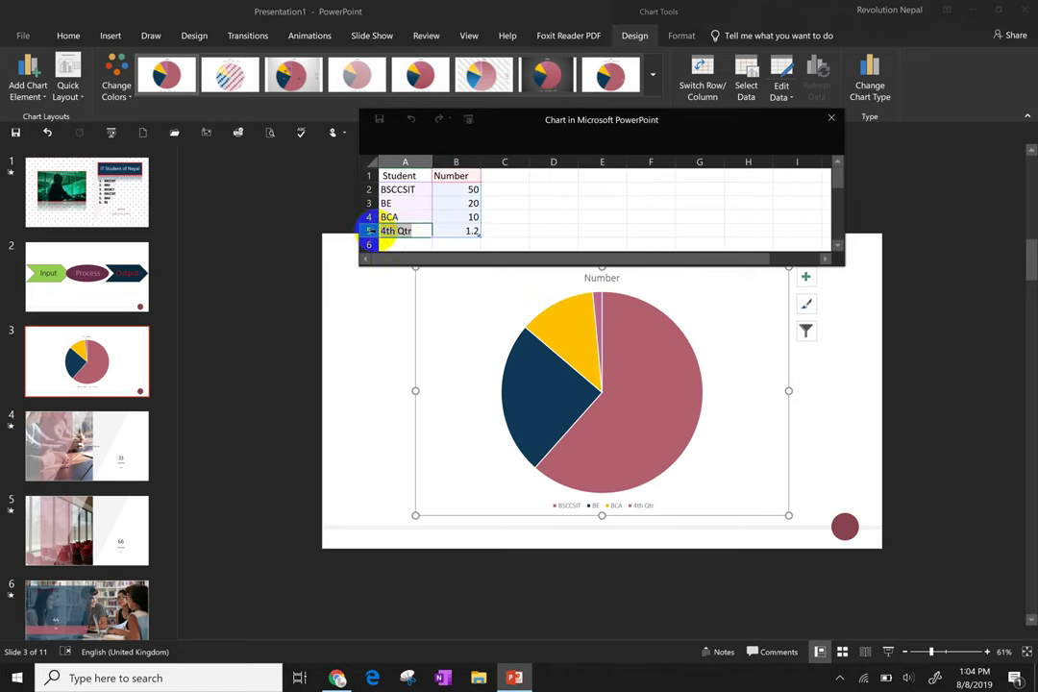
pyautogui.write('bsci')
pyautogui.press('BackSpace')
pyautogui.press('BackSpace')
pyautogui.press('BackSpace')
pyautogui.press('BackSpace')
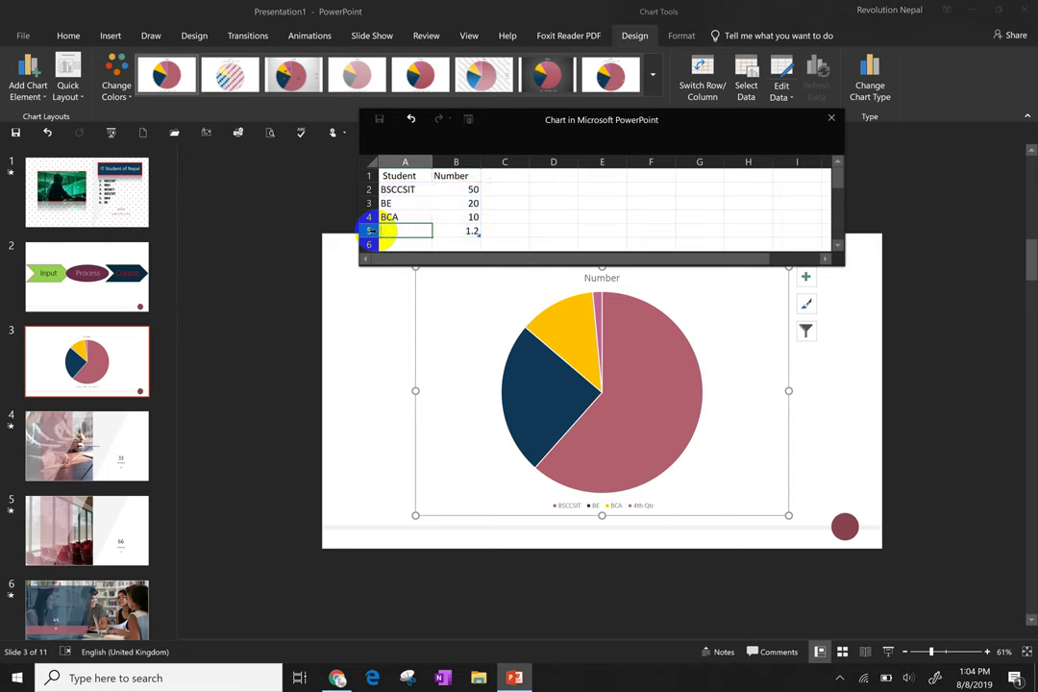
pyautogui.write('BSCIT')
pyautogui.click(462, 230)
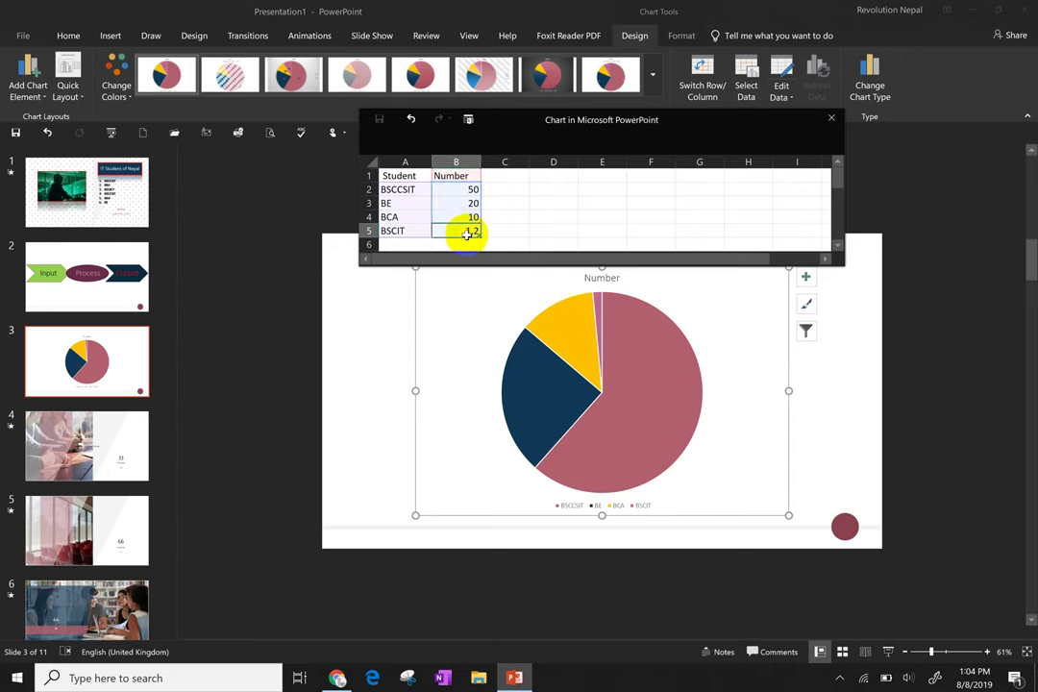
pyautogui.doubleClick(461, 231)
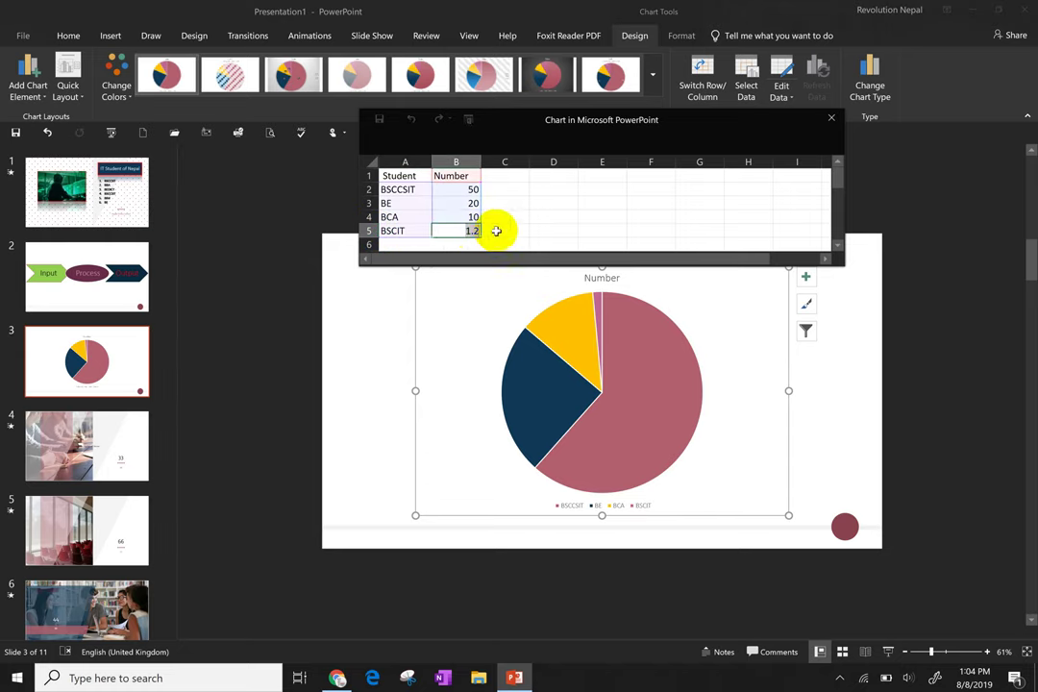
pyautogui.write('20')
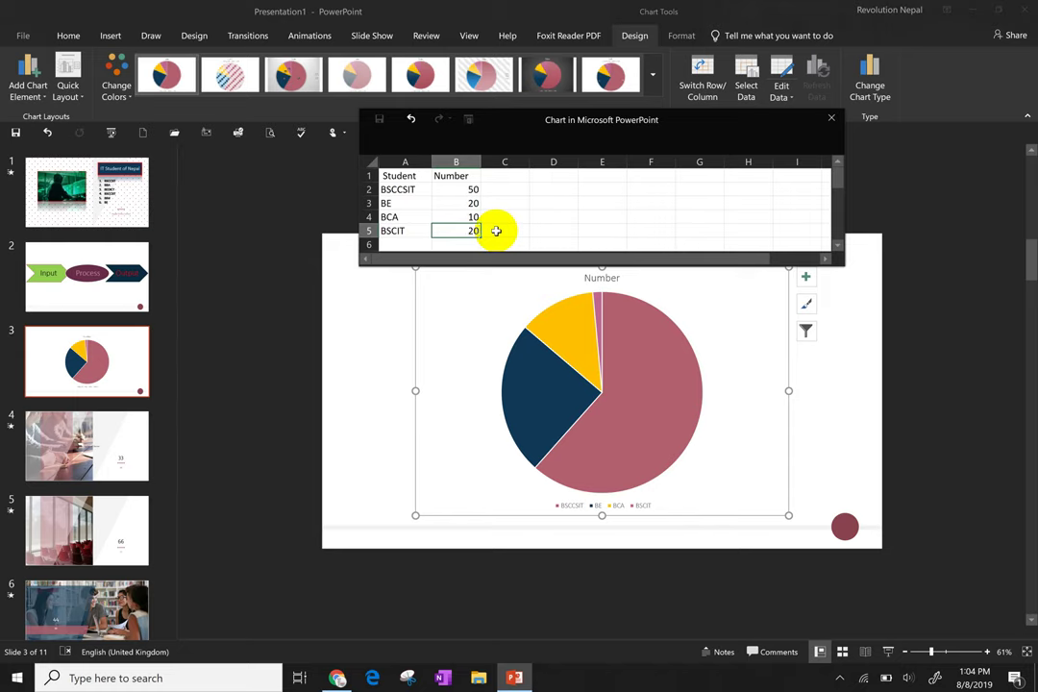
pyautogui.click(502, 230)
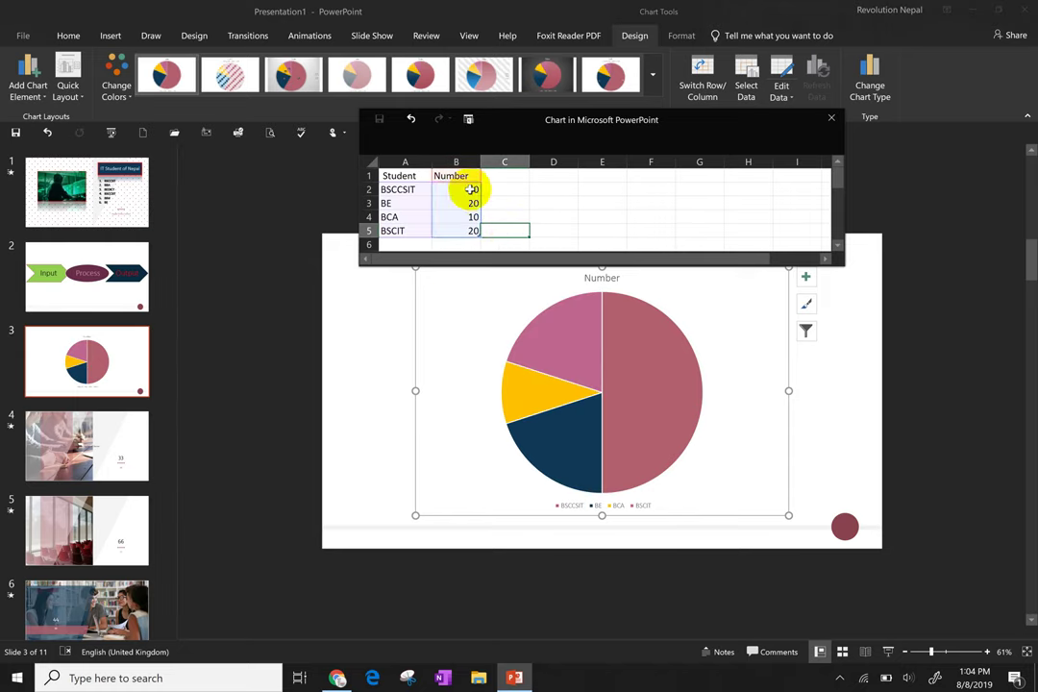
# Change the chart data's Number heading to 'Student Number' so the title reads Student Number
pyautogui.click(829, 118)
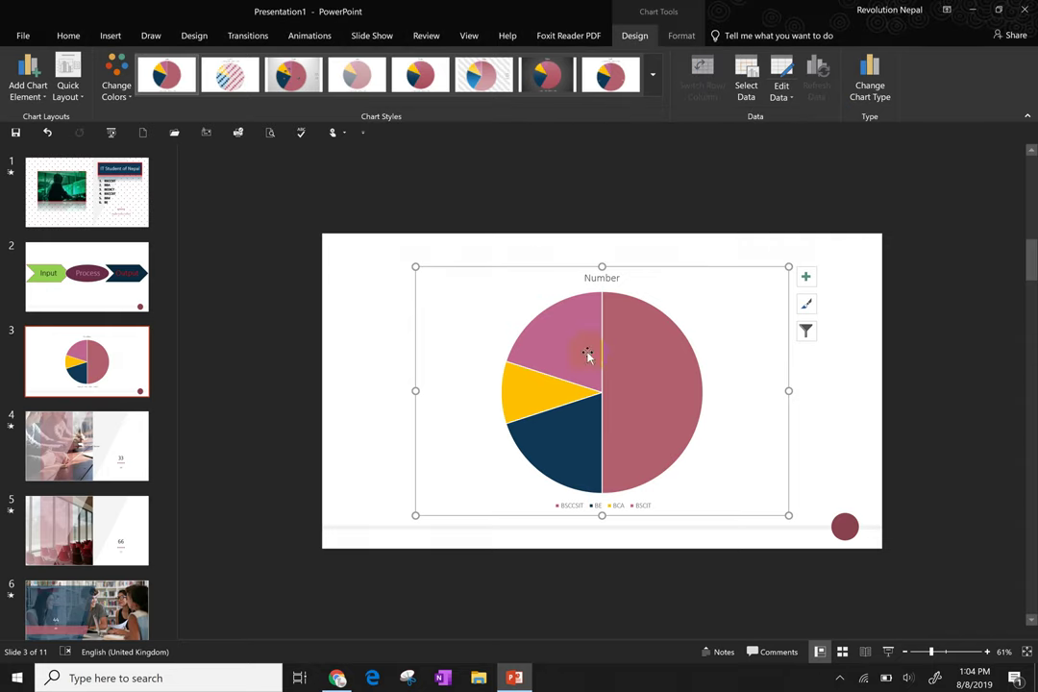
pyautogui.click(592, 387)
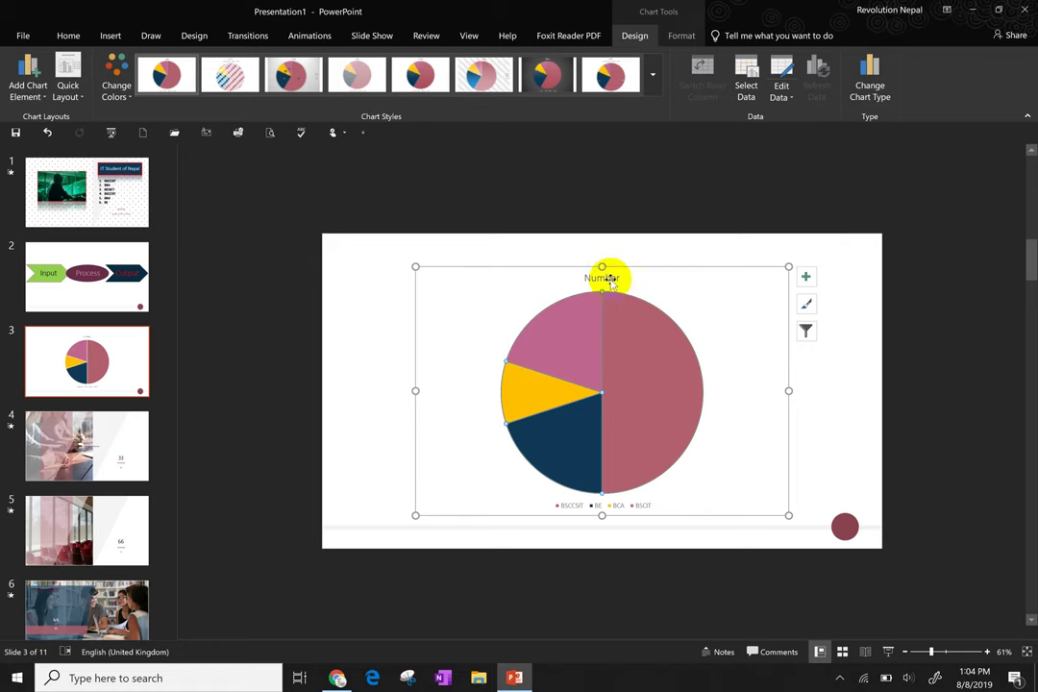
pyautogui.click(781, 97)
pyautogui.click(786, 118)
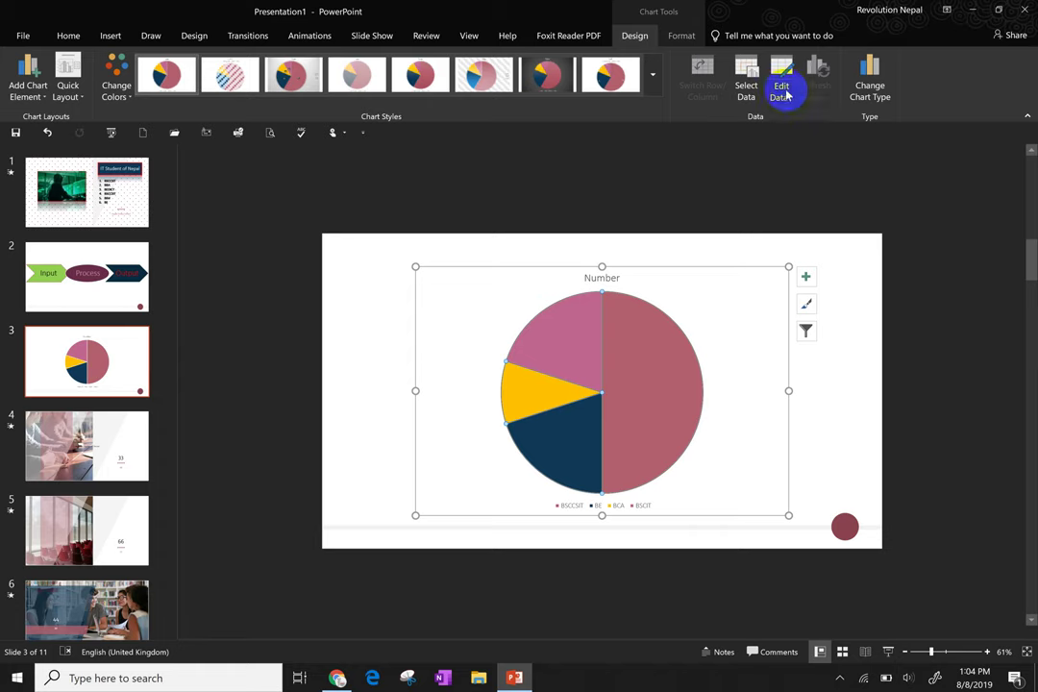
pyautogui.click(783, 94)
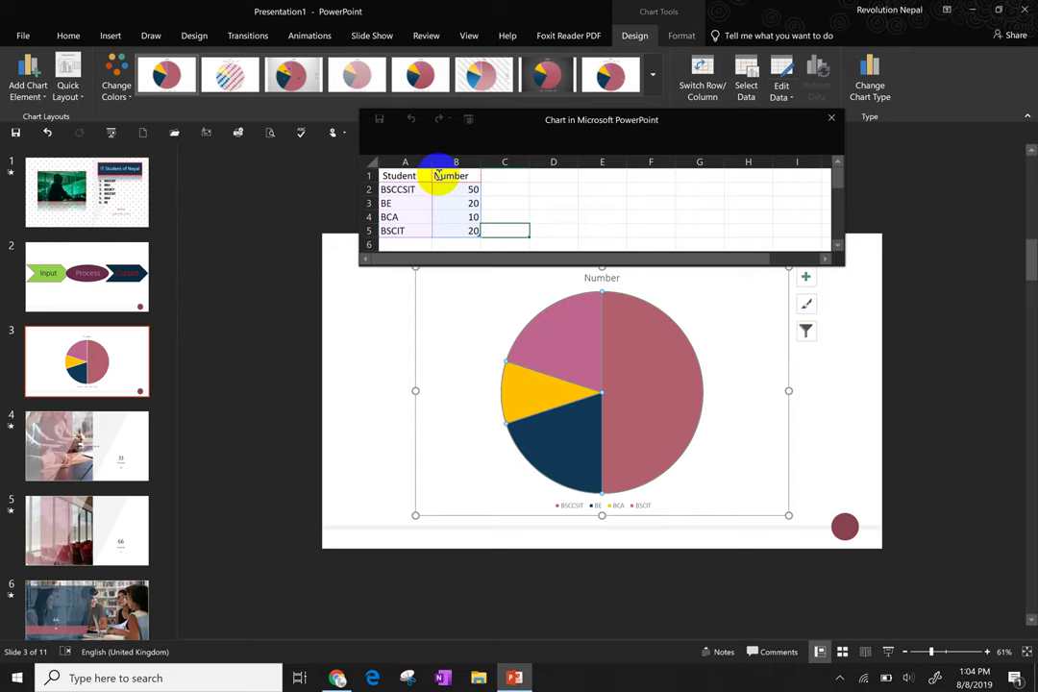
pyautogui.doubleClick(445, 178)
pyautogui.write('Student')
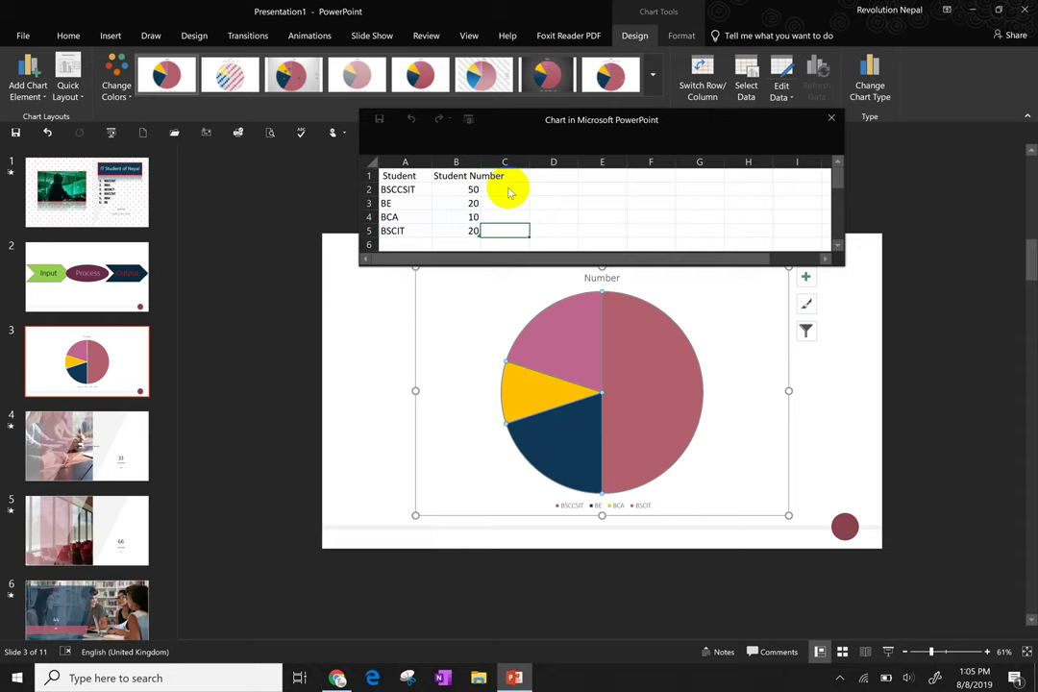
pyautogui.click(832, 120)
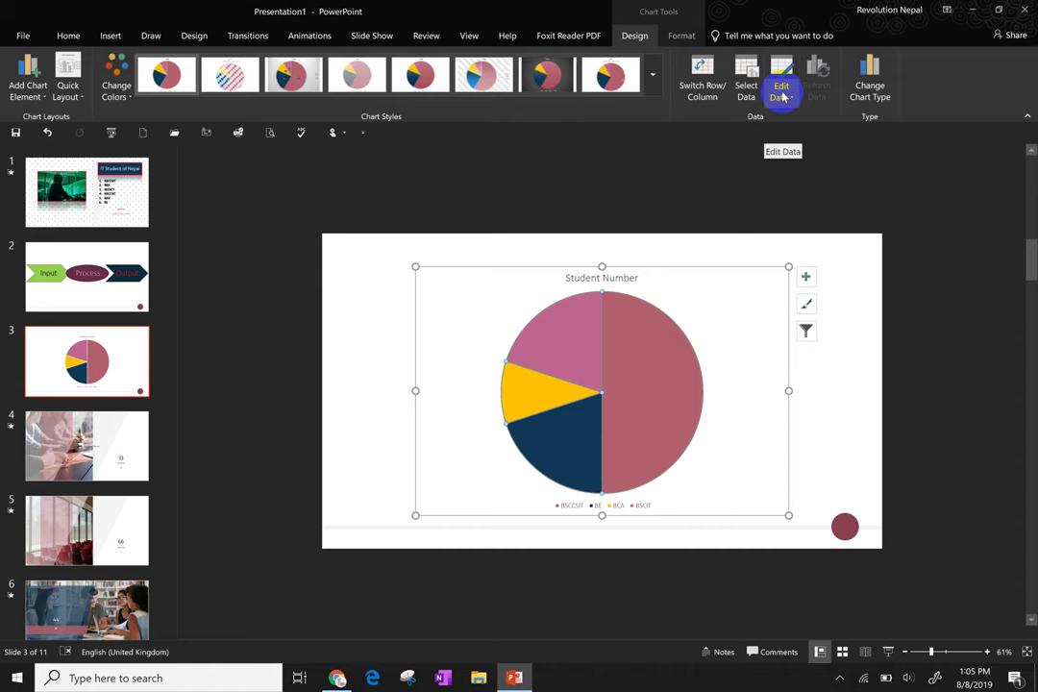
# Change the Student Number pie chart to a Column > Clustered Column chart
pyautogui.click(870, 68)
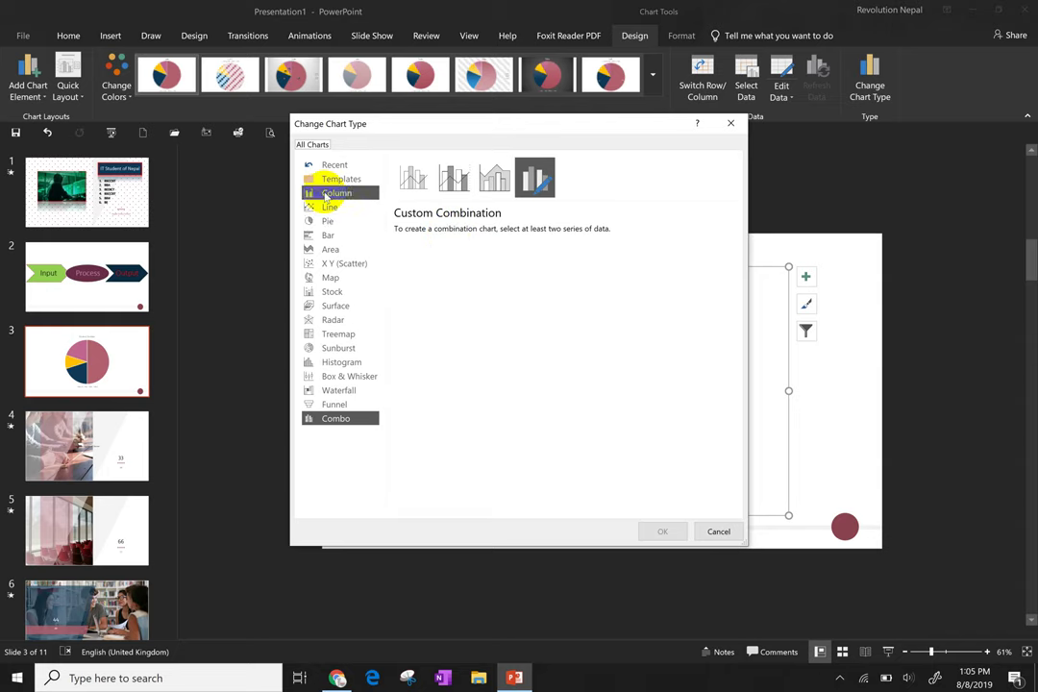
pyautogui.click(326, 196)
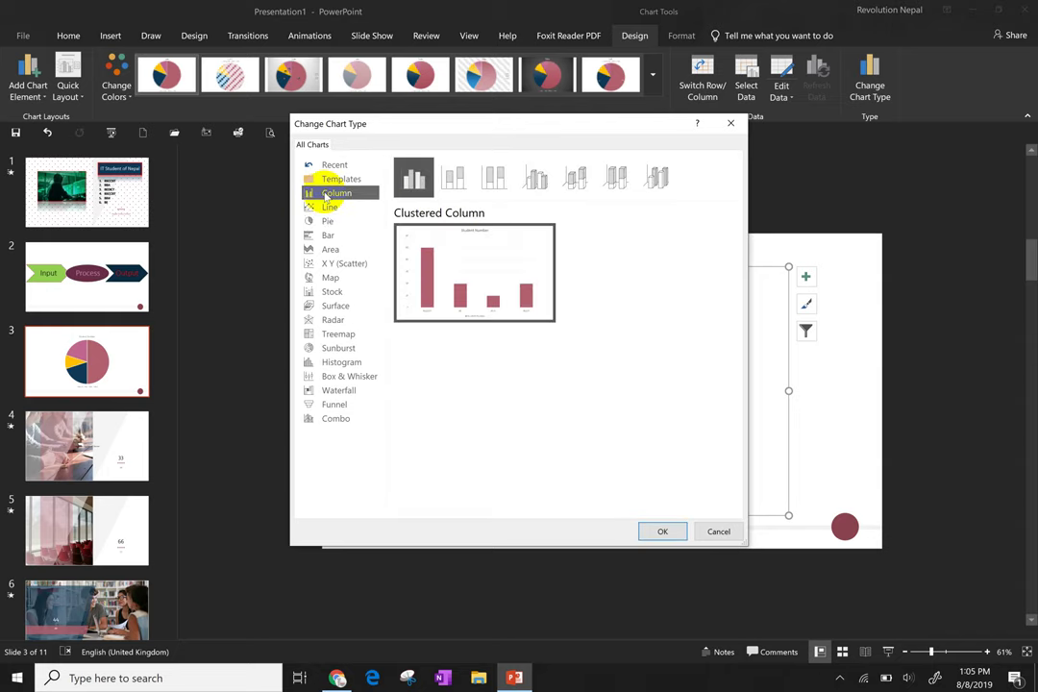
pyautogui.click(662, 531)
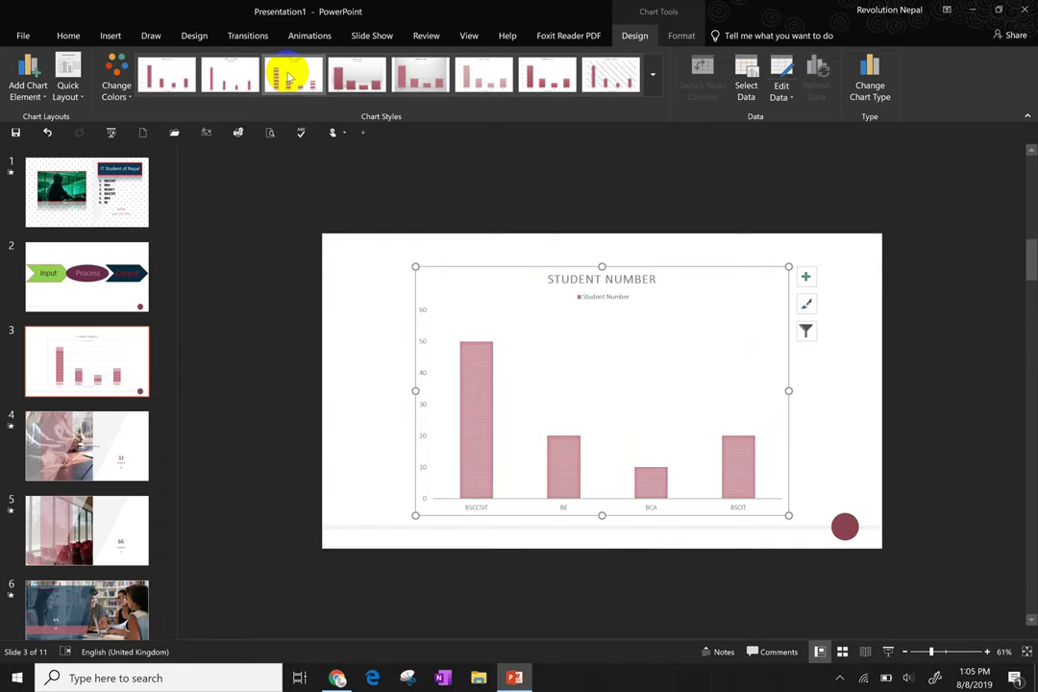
# Apply the dark chart style showing value labels 50, 20, 10 and 20 above the columns
pyautogui.click(231, 82)
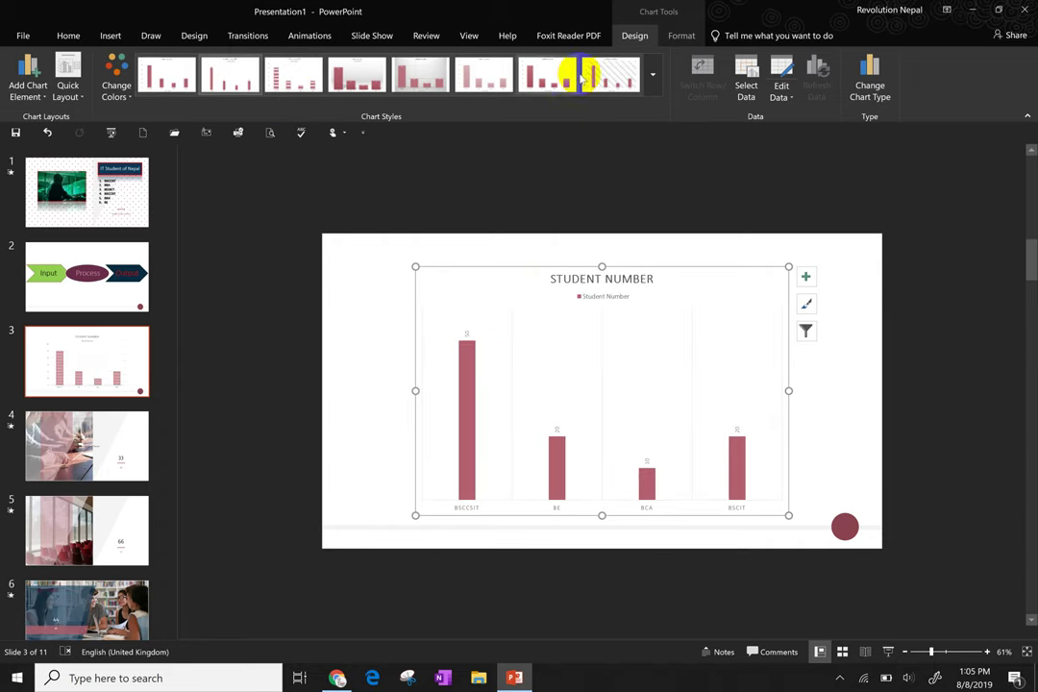
pyautogui.click(651, 92)
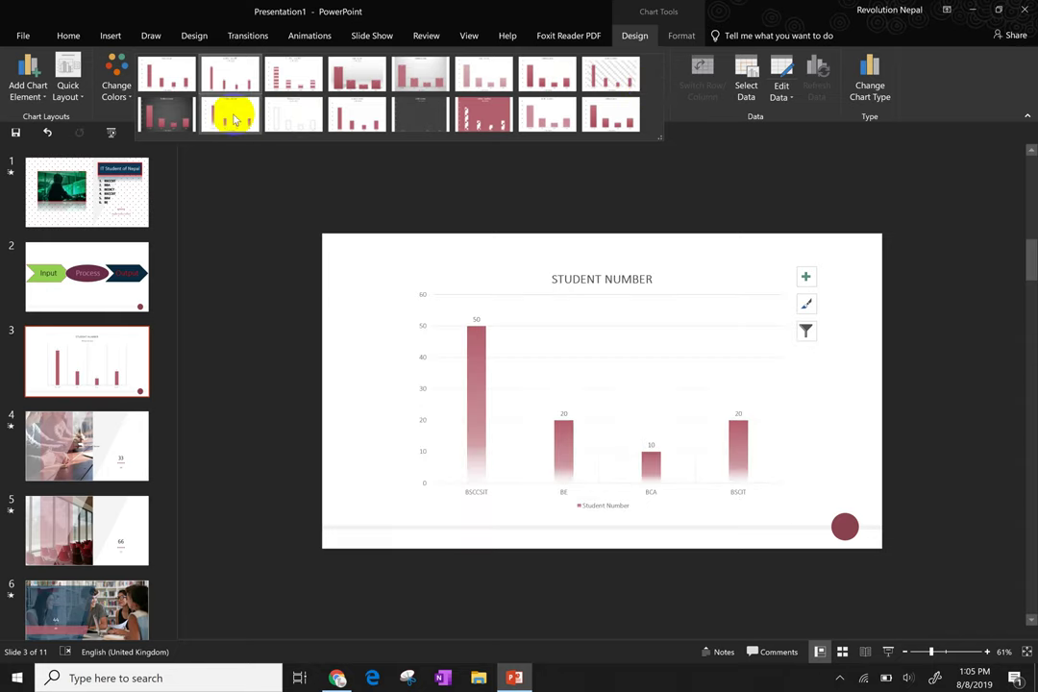
pyautogui.click(171, 120)
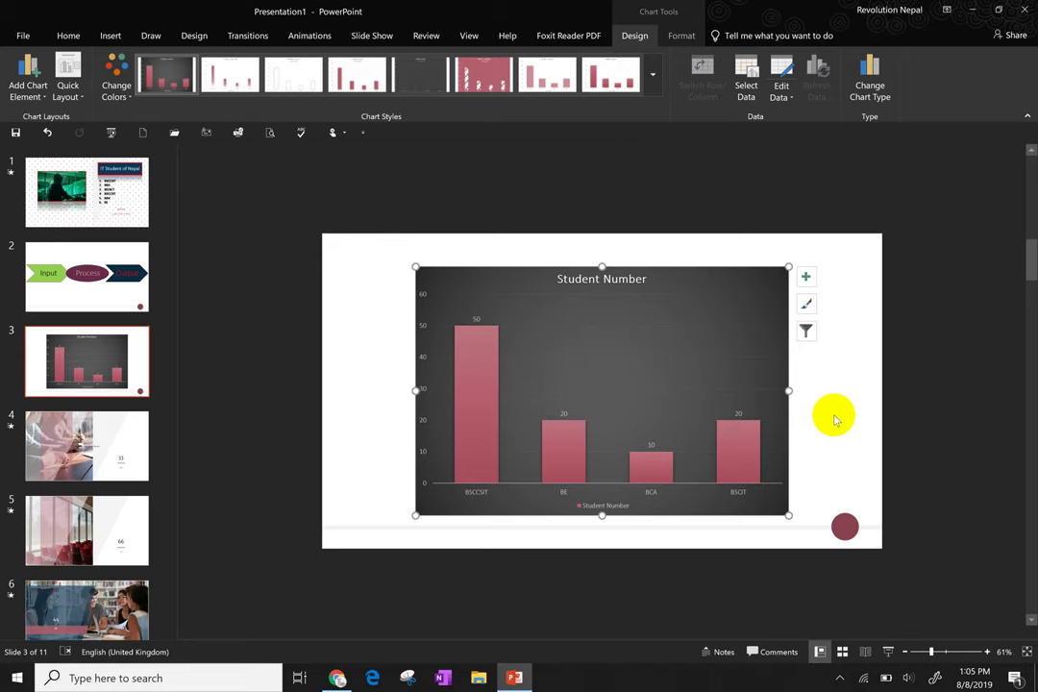
pyautogui.click(110, 36)
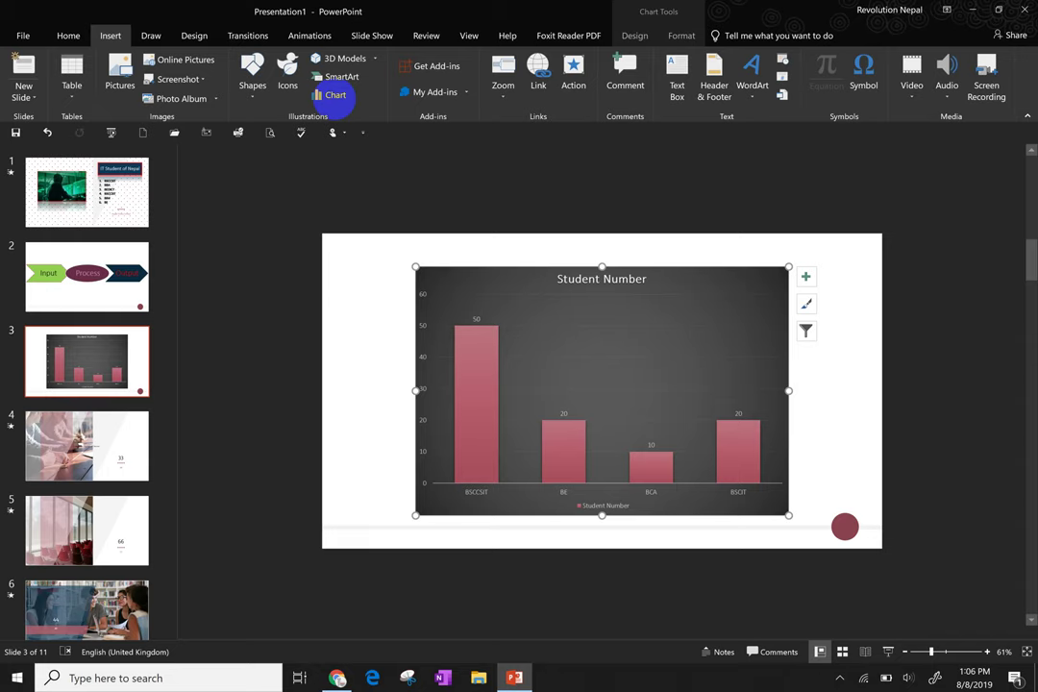
# Dismiss the Change Chart Type dialog unchanged and open Format Plot Area for the chart
pyautogui.click(331, 95)
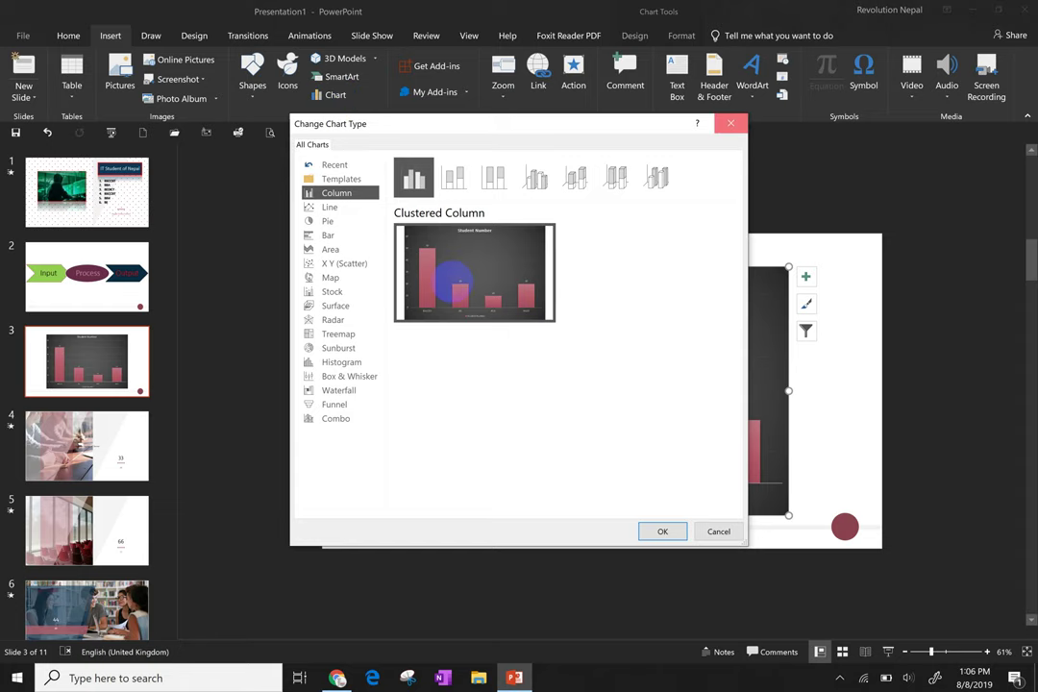
pyautogui.click(731, 125)
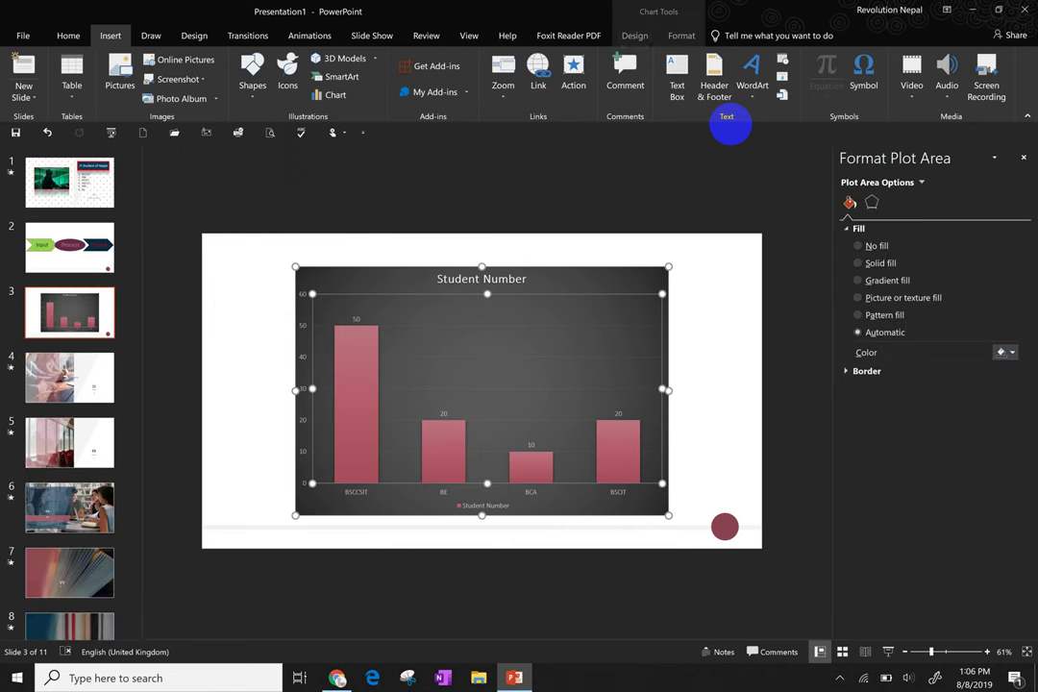
pyautogui.click(634, 35)
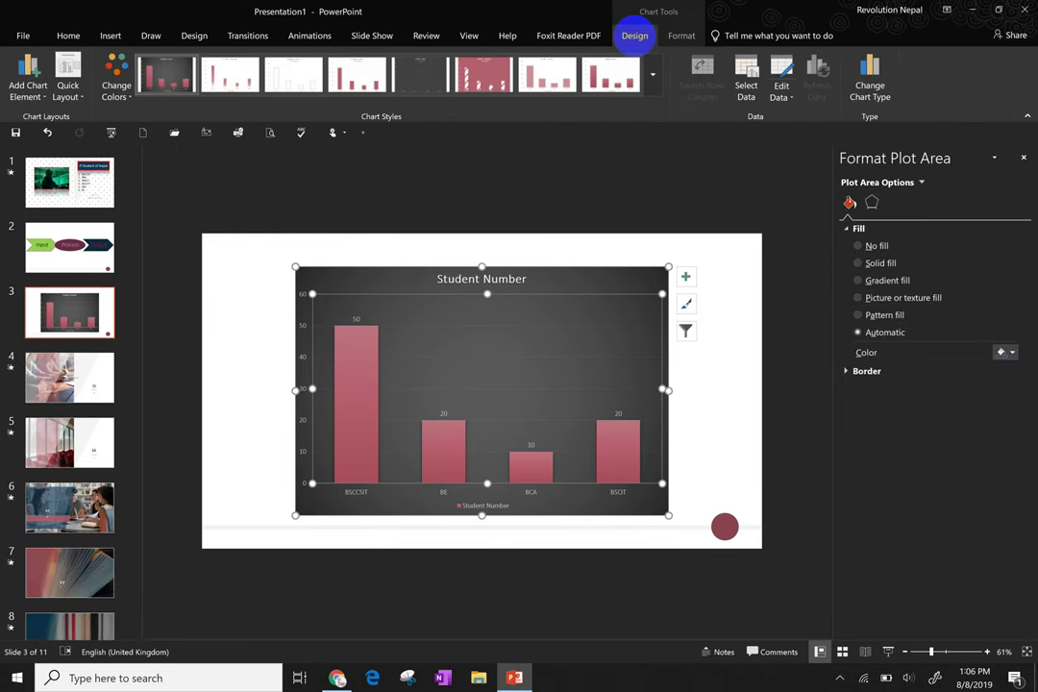
# Recolour the bars with the green palette and apply a quick layout with a right-side legend
pyautogui.click(115, 77)
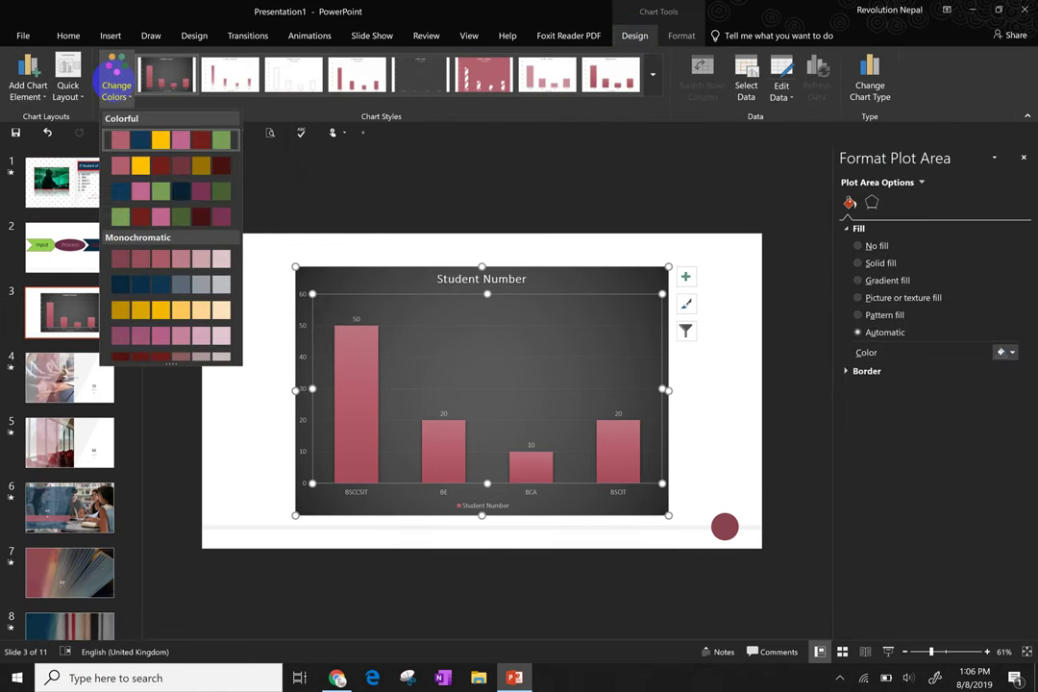
pyautogui.click(176, 216)
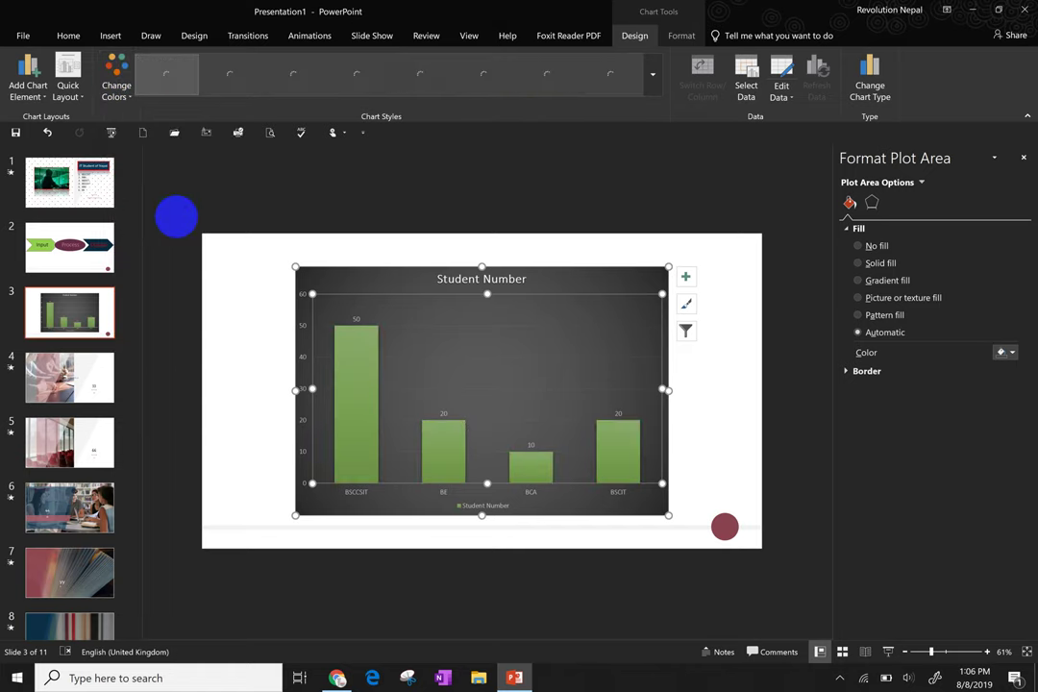
pyautogui.click(67, 91)
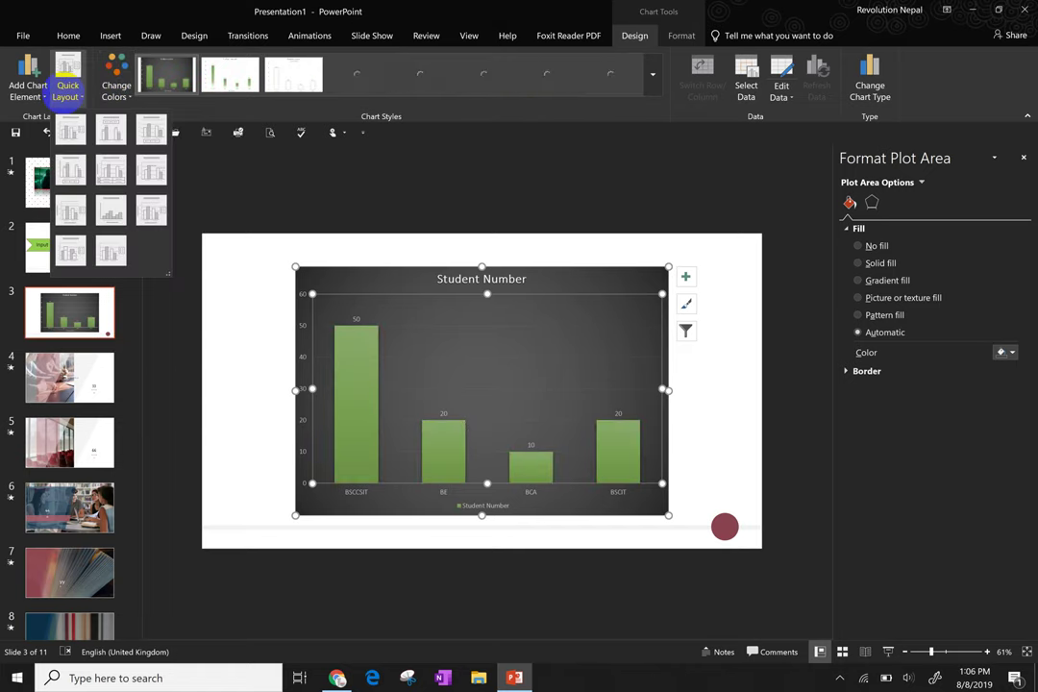
pyautogui.click(67, 91)
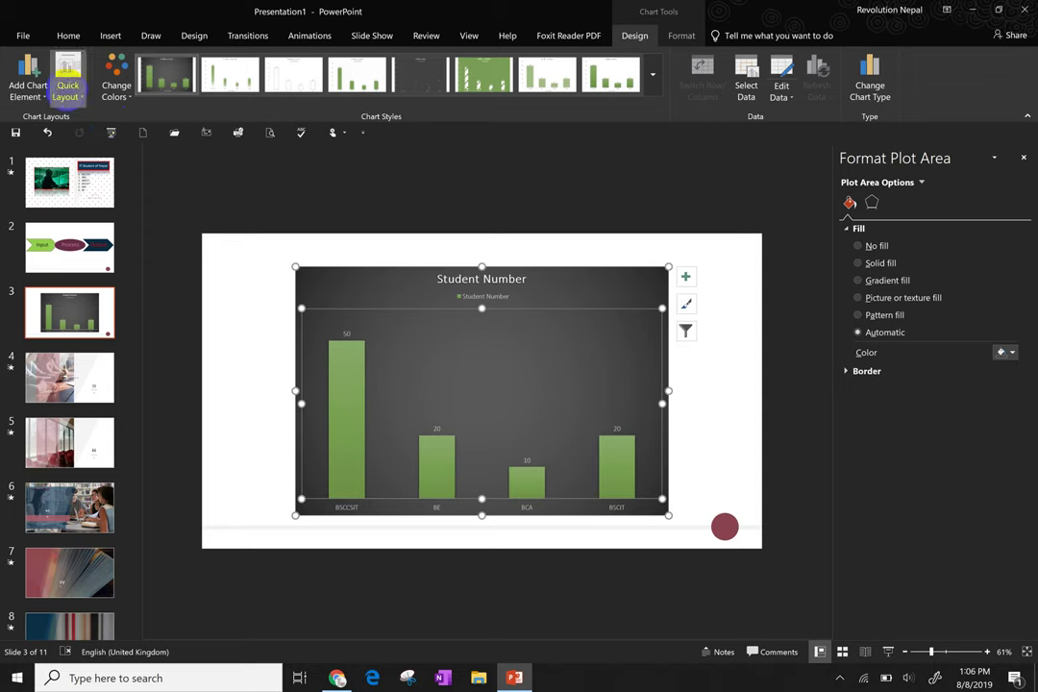
pyautogui.click(67, 92)
pyautogui.click(110, 209)
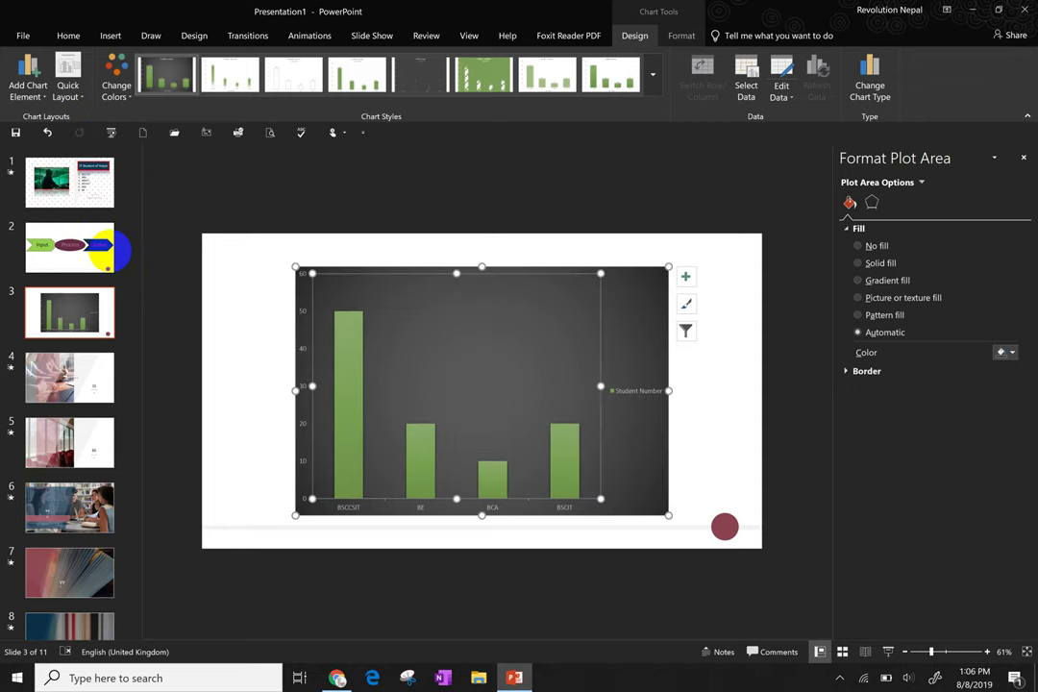
pyautogui.click(67, 88)
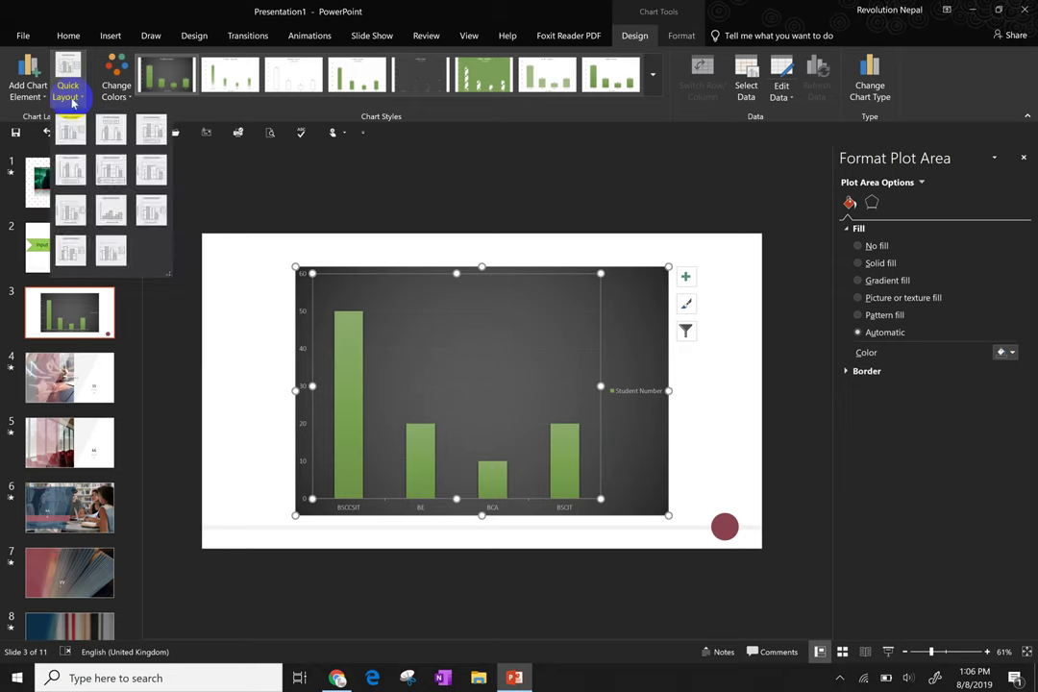
pyautogui.click(65, 246)
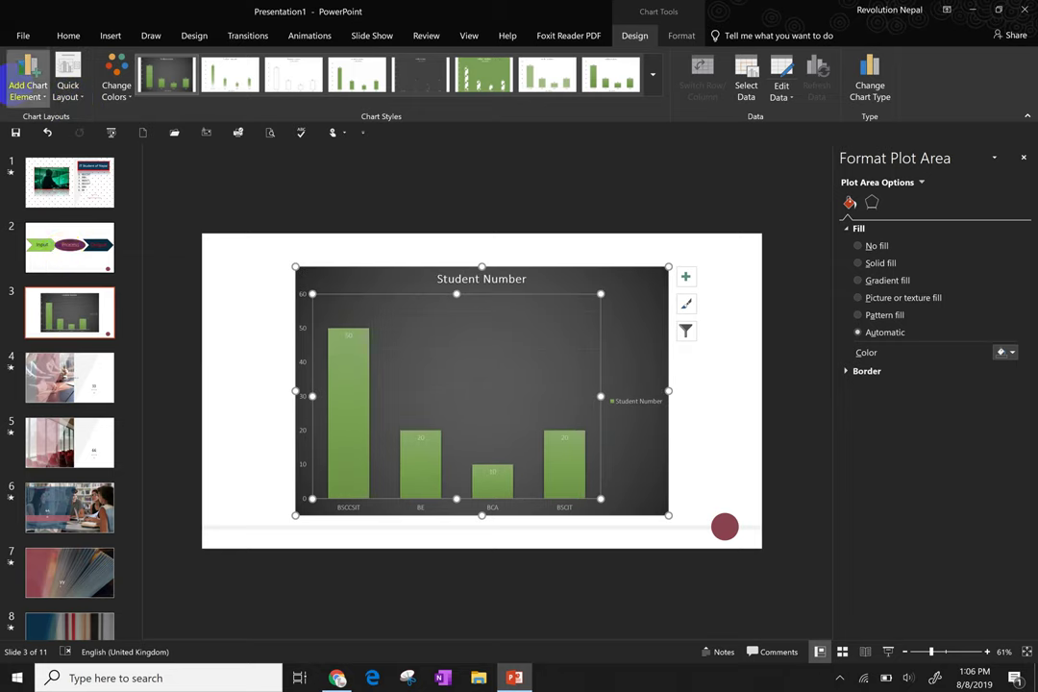
# Add the chart title as a Centered Overlay
pyautogui.click(21, 77)
pyautogui.click(50, 179)
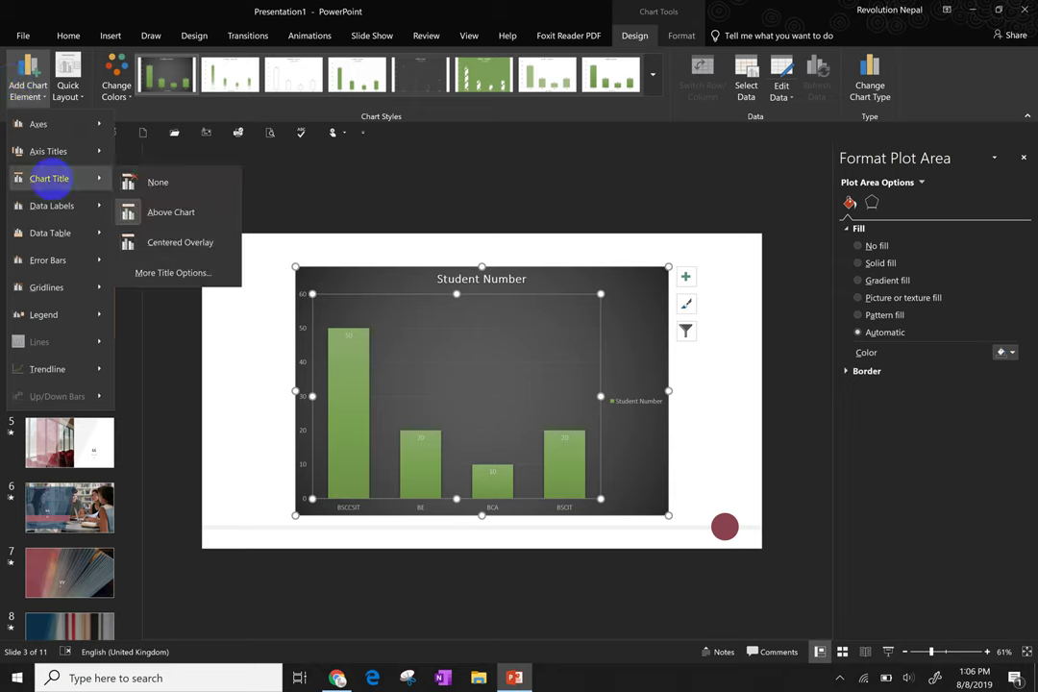
pyautogui.click(160, 242)
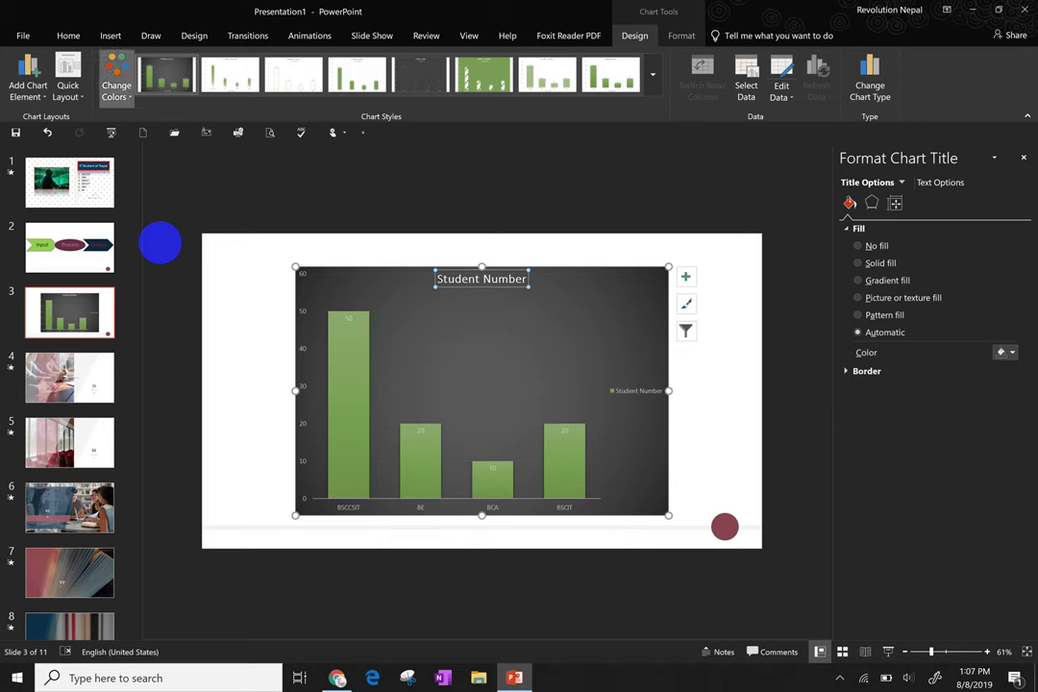
# Give the Student Number title a solid pink fill
pyautogui.click(116, 84)
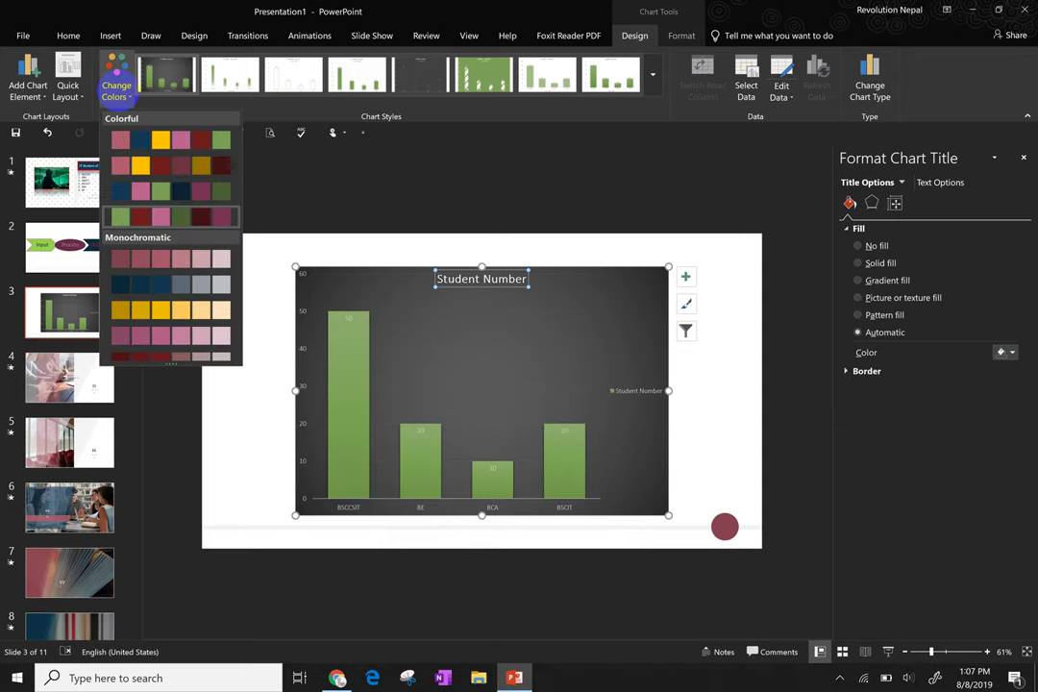
pyautogui.click(653, 77)
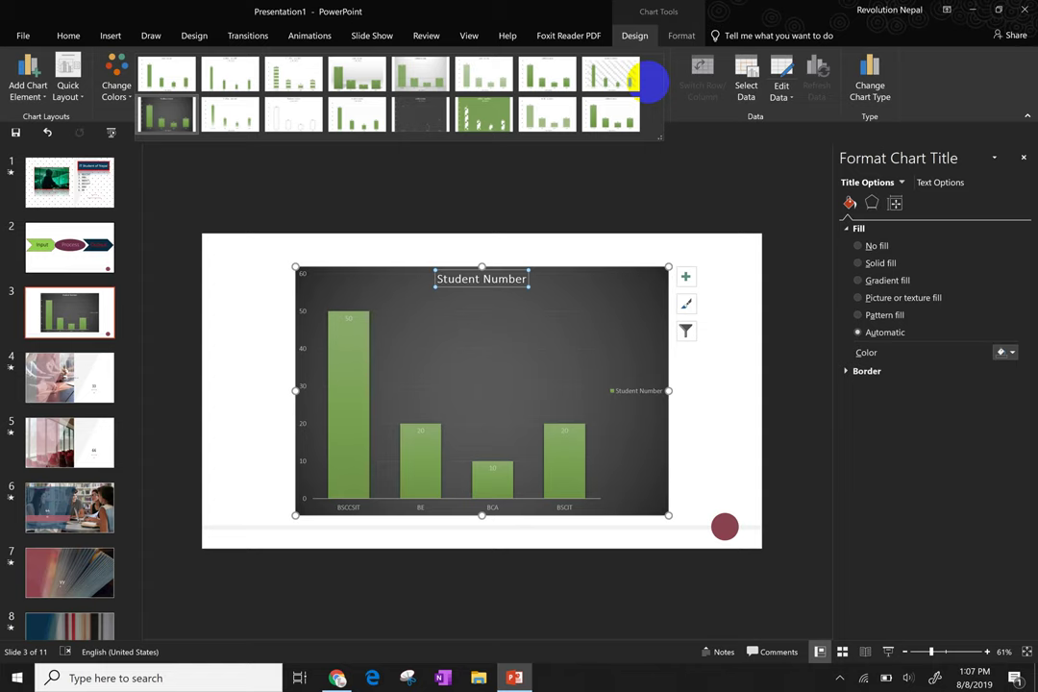
pyautogui.click(650, 82)
pyautogui.click(880, 263)
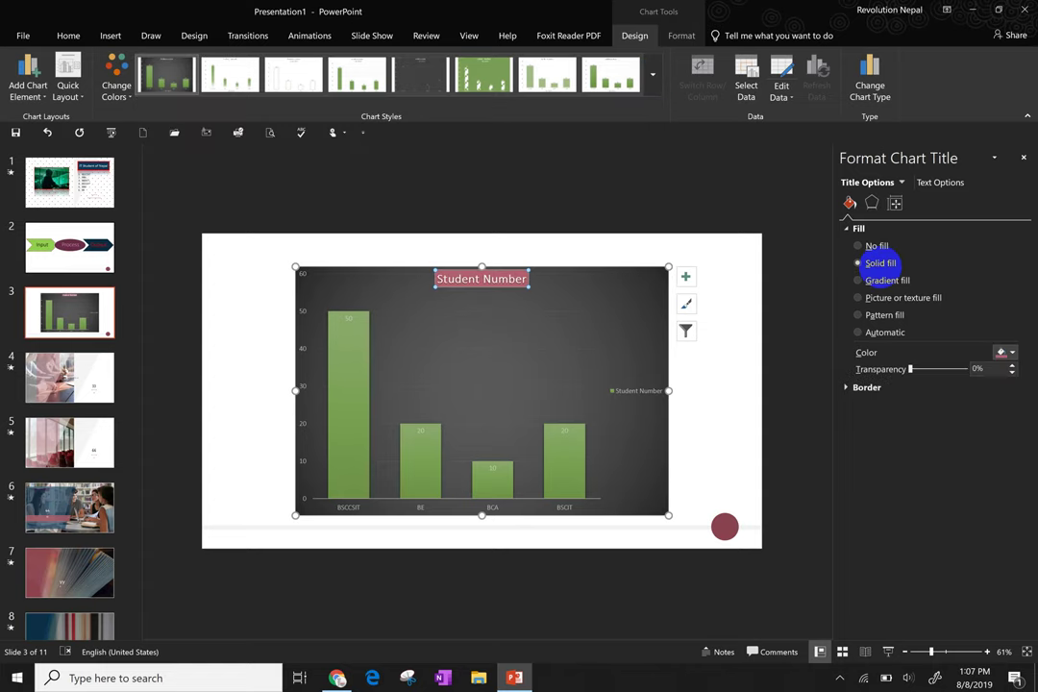
pyautogui.press('Down')
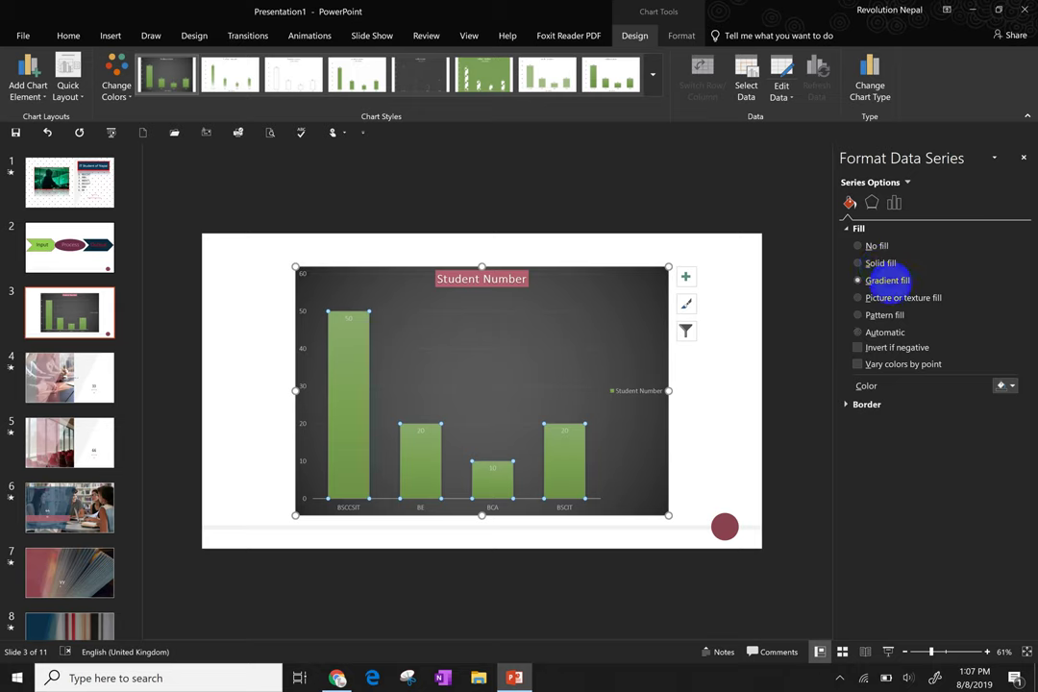
# Fill the bars with a 90° linear gradient, setting the first stop to green
pyautogui.click(886, 280)
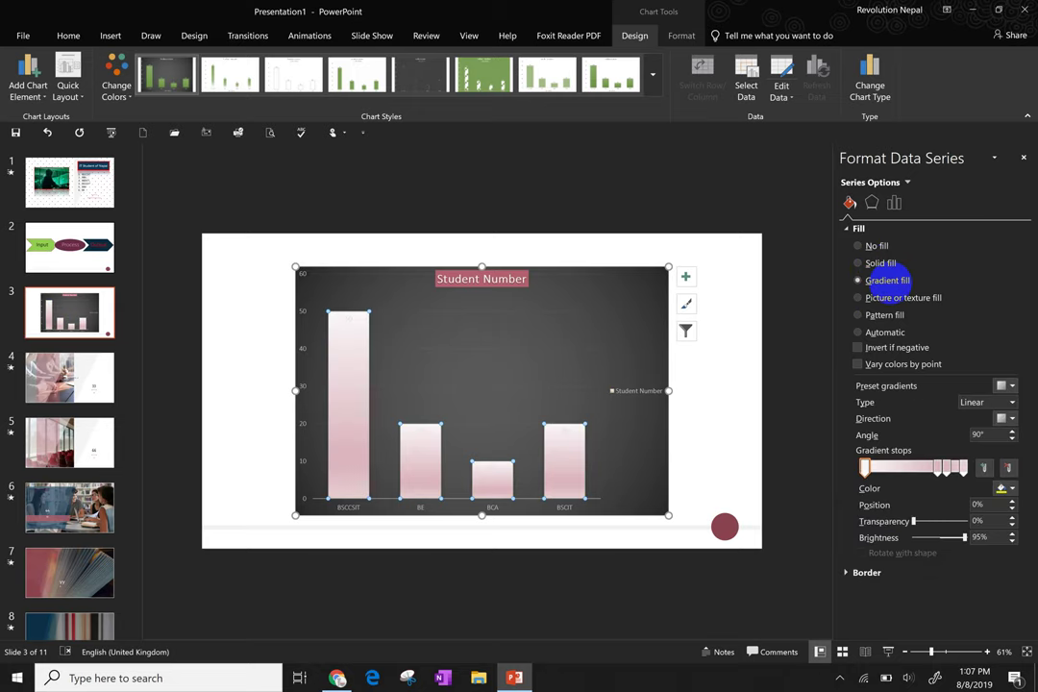
pyautogui.click(865, 468)
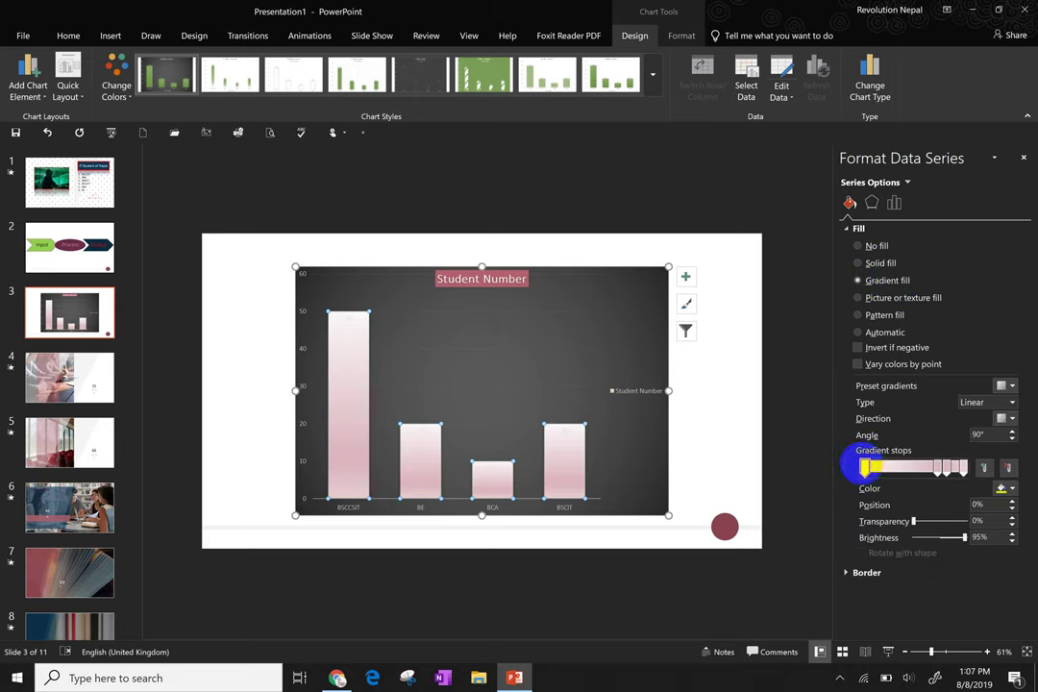
pyautogui.click(1005, 488)
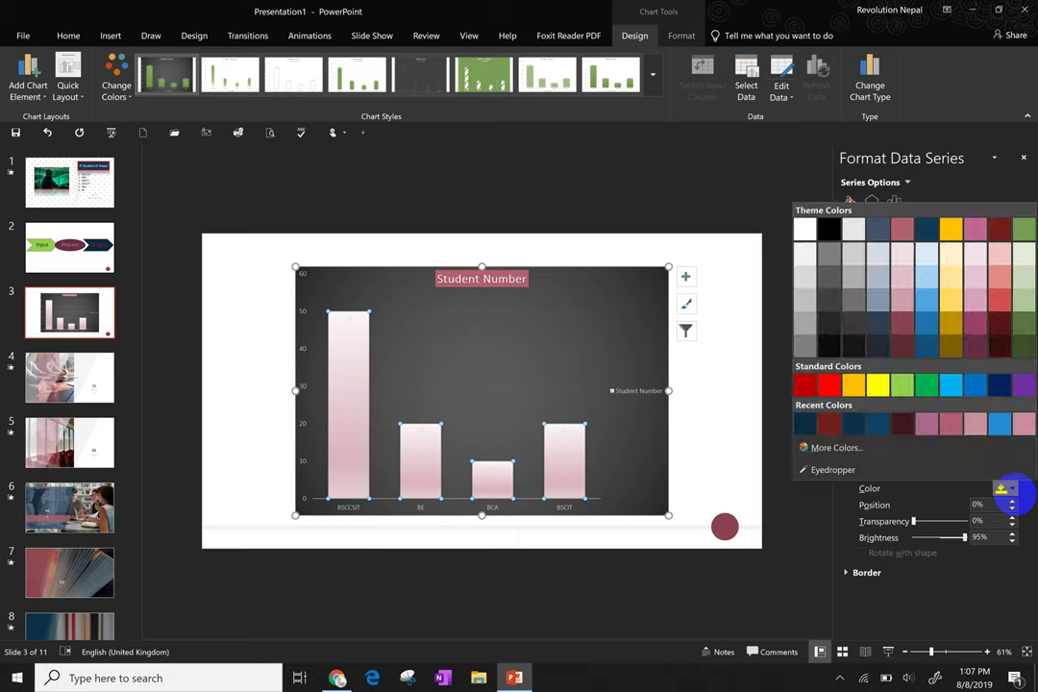
pyautogui.click(903, 394)
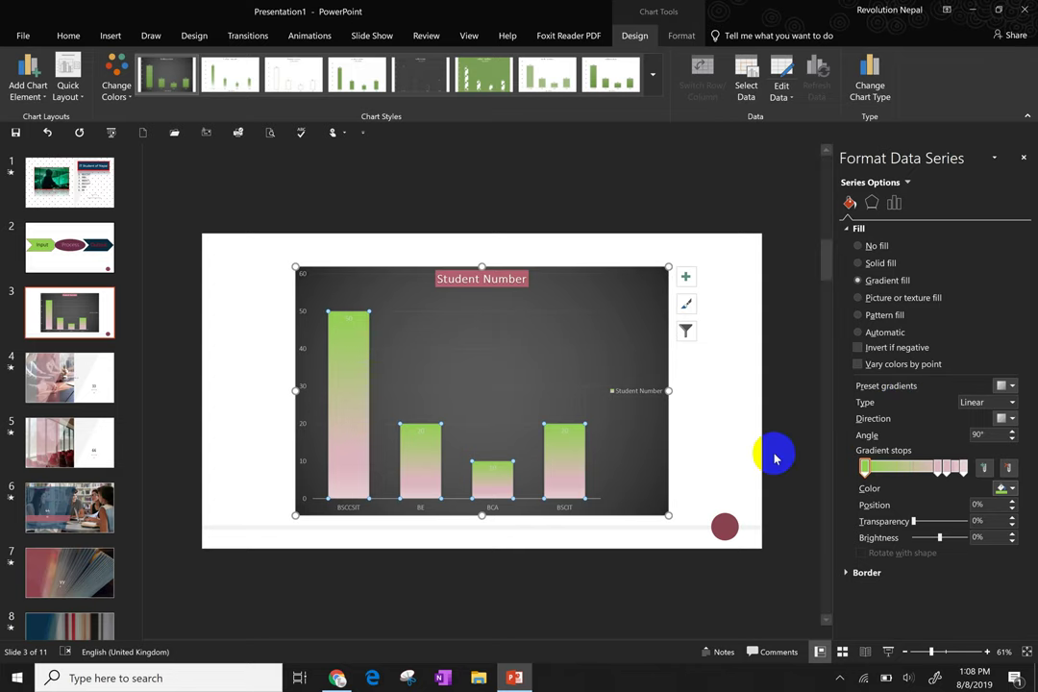
pyautogui.click(839, 678)
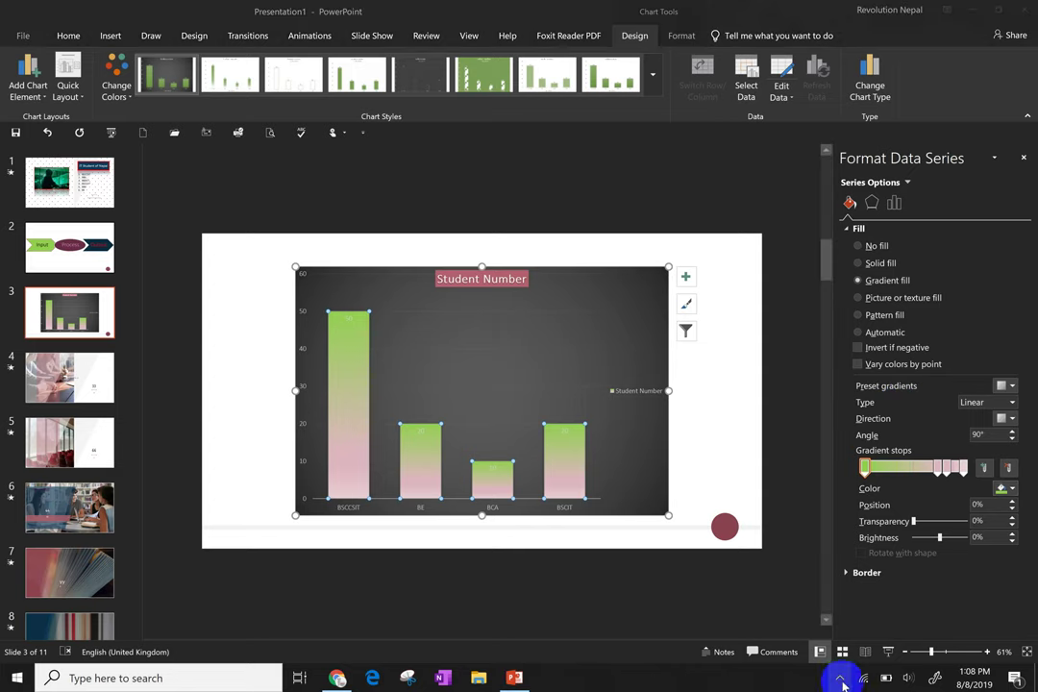